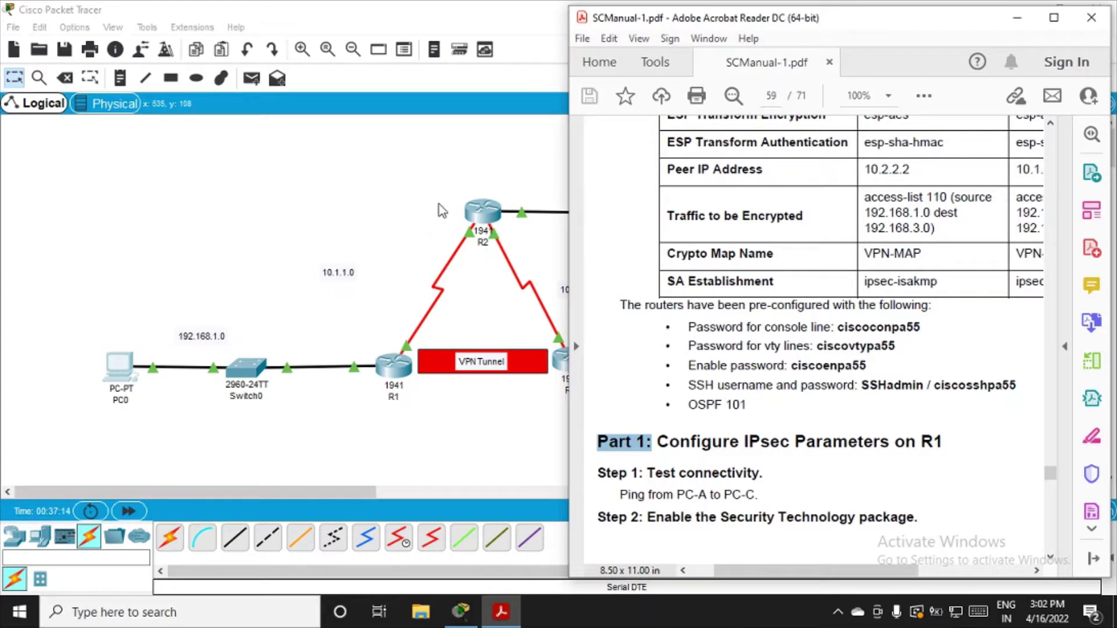
Open router R2's command line and exit RIP configuration to global configuration mode
left_click(475, 213)
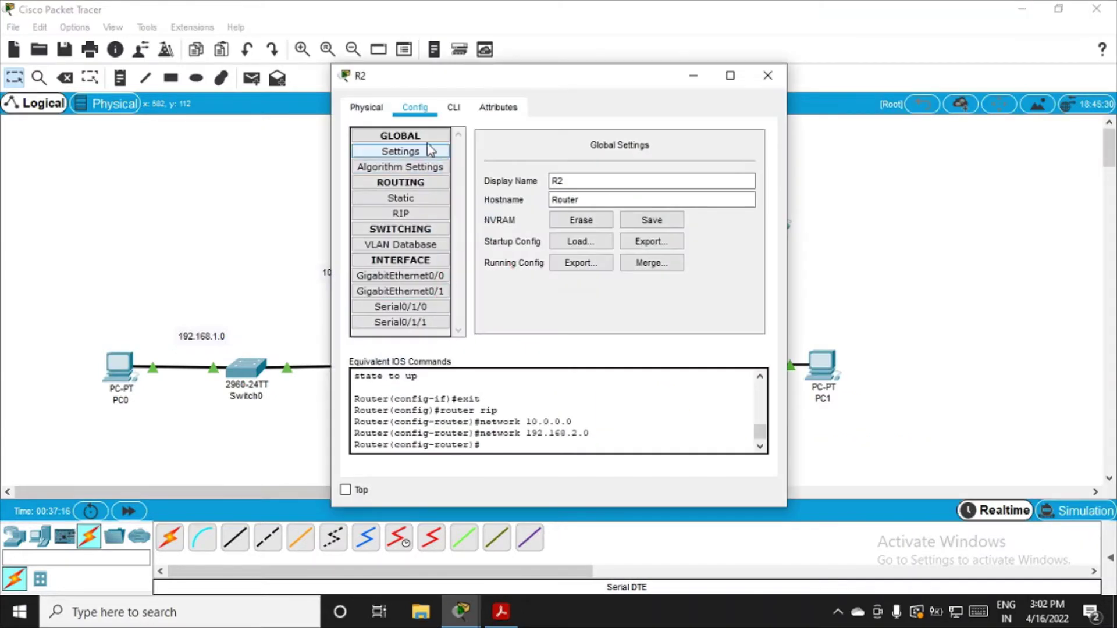
left_click(456, 109)
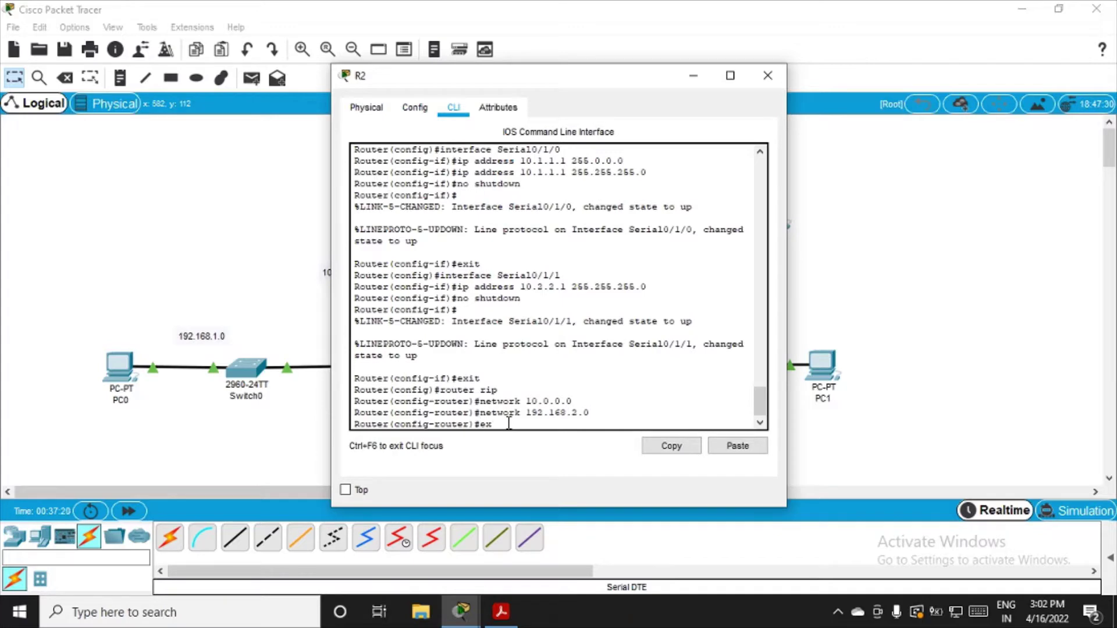
key("Return")
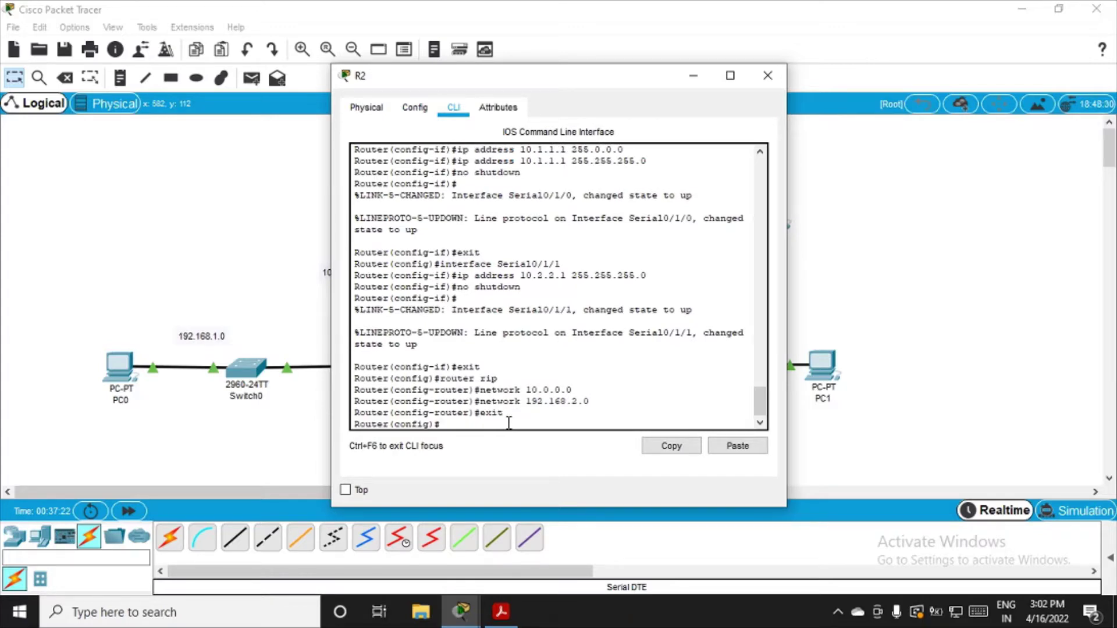
Open Notepad and paste in the prepared router security commands, including the enable, console and admin passwords
left_click(107, 611)
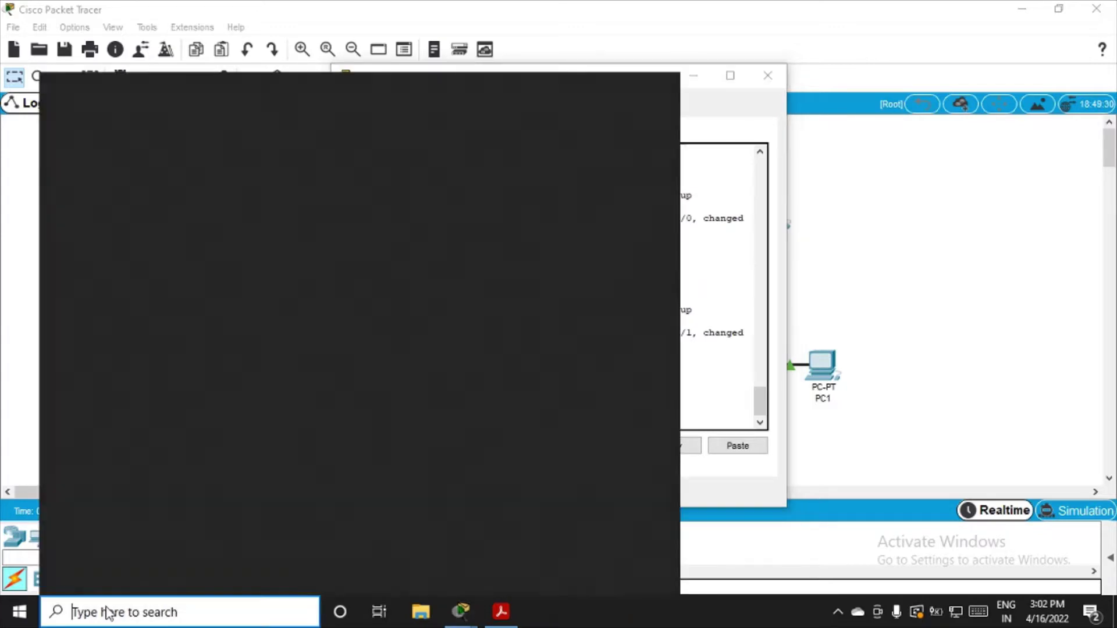
type("no")
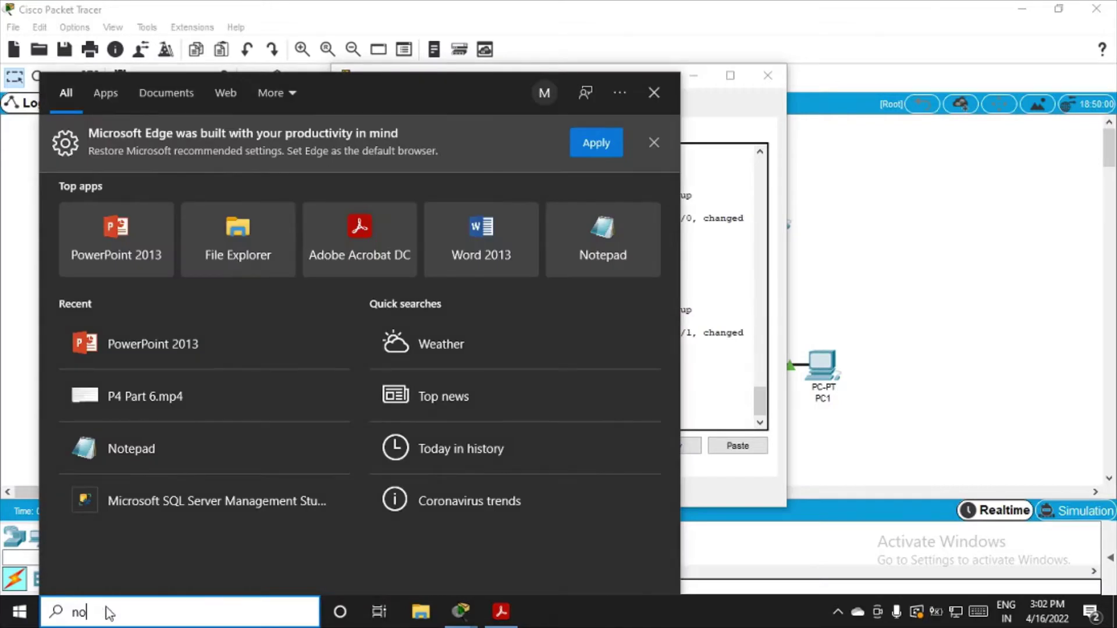
key("Return")
key("ctrl+v")
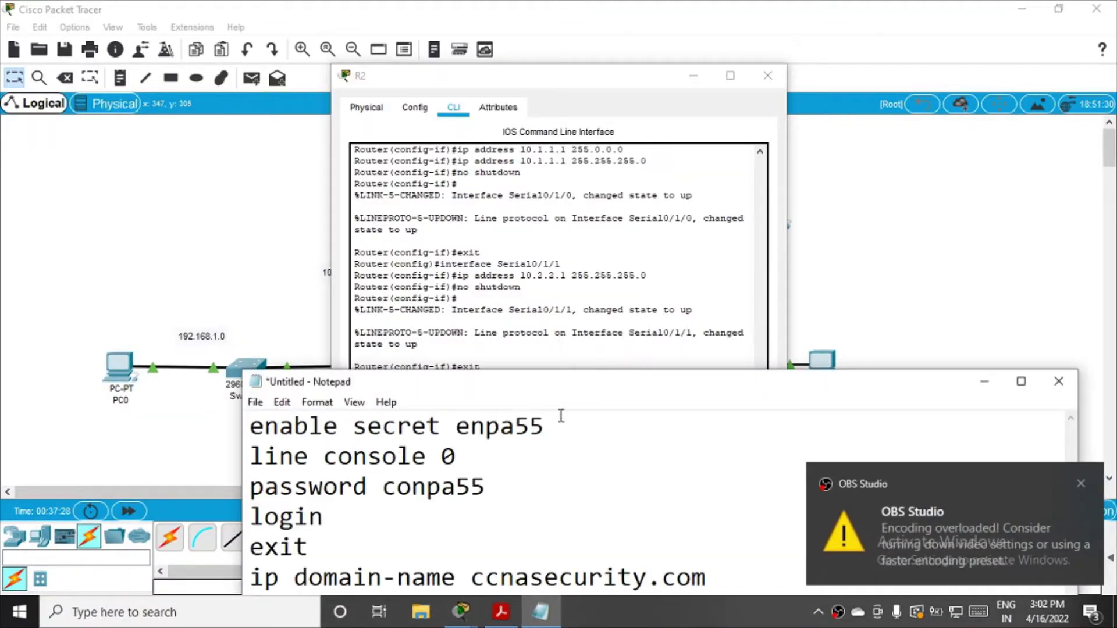
left_click(1081, 483)
left_click_drag(861, 401, 792, 115)
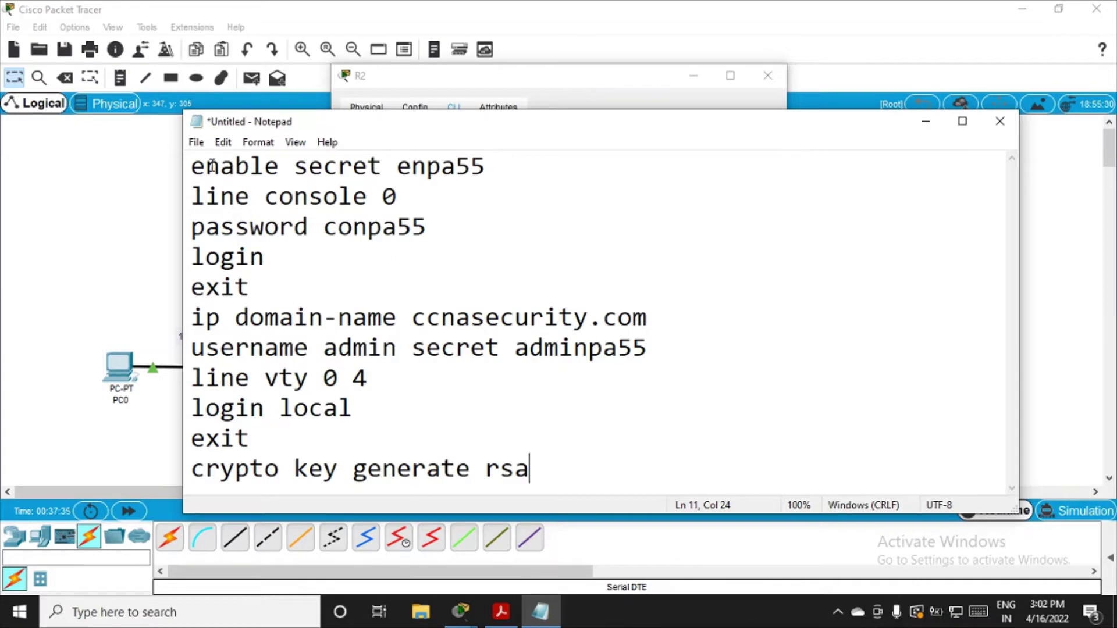
Copy all the Notepad commands and run them on R2, setting the enable, console and admin passwords, local vty login and domain ccnasecurity.com
left_click_drag(192, 166, 567, 457)
key("ctrl+c")
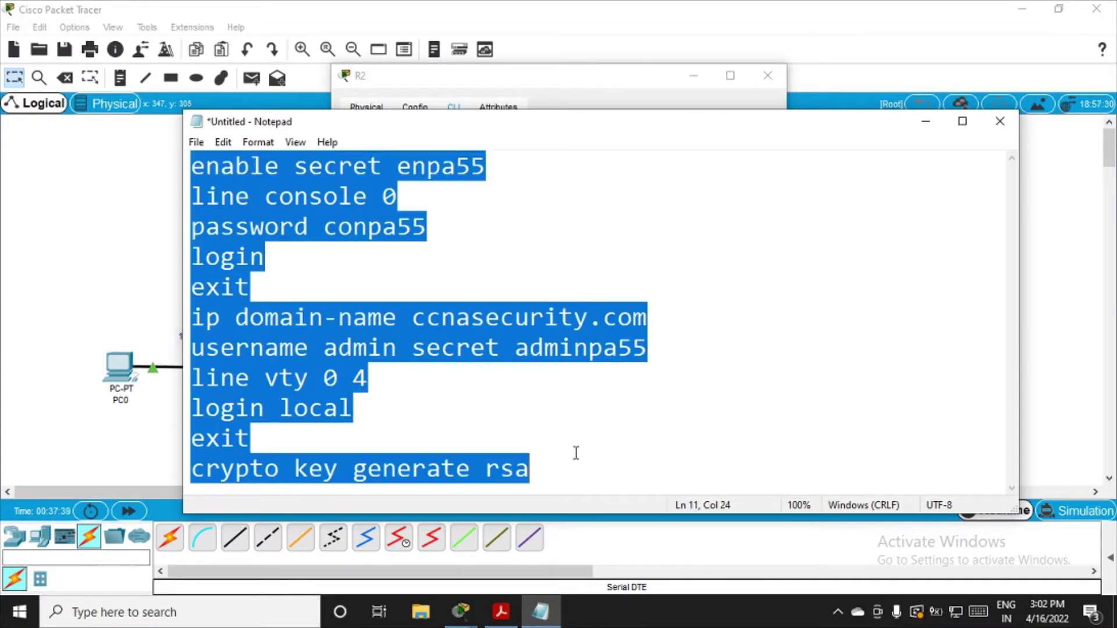
left_click(926, 121)
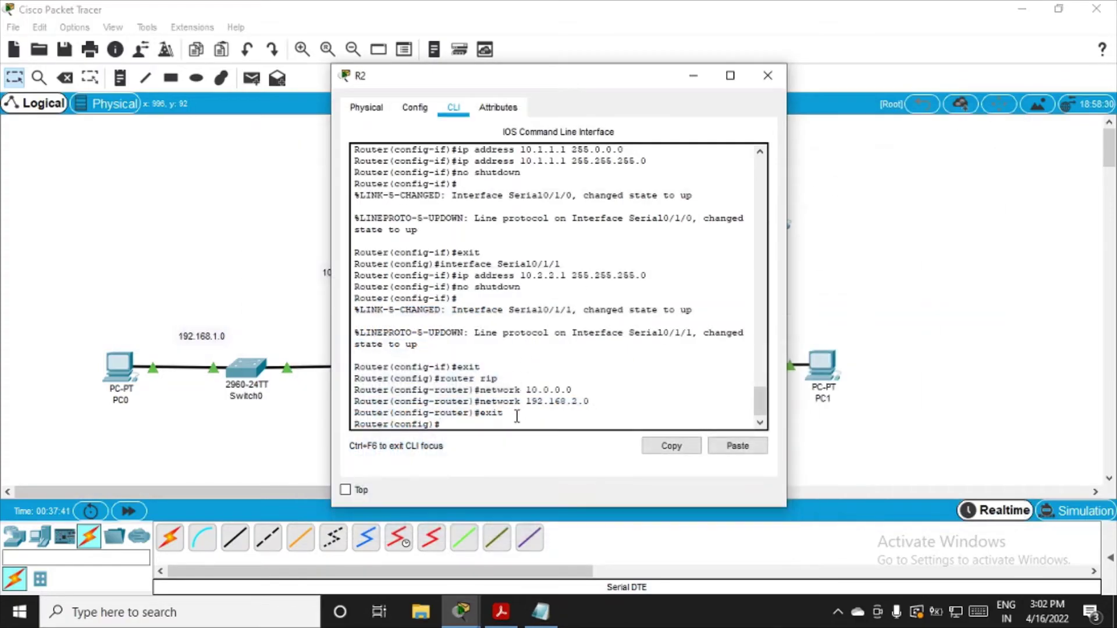
left_click(737, 447)
key("Return")
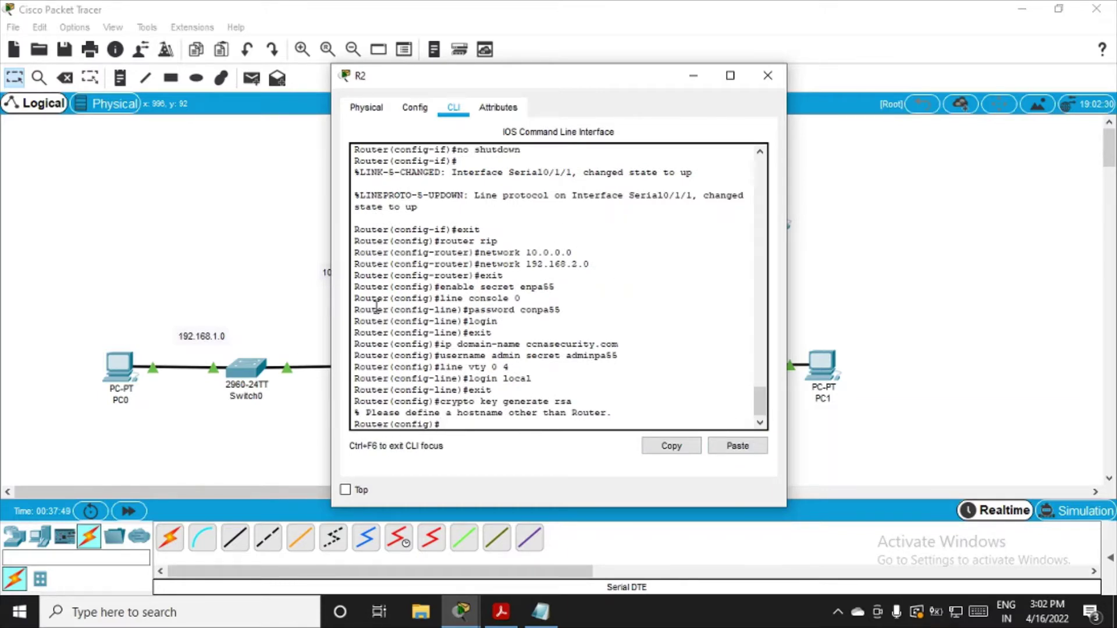
Set router R2's hostname to R2 in its global settings
left_click(409, 109)
double_click(572, 199)
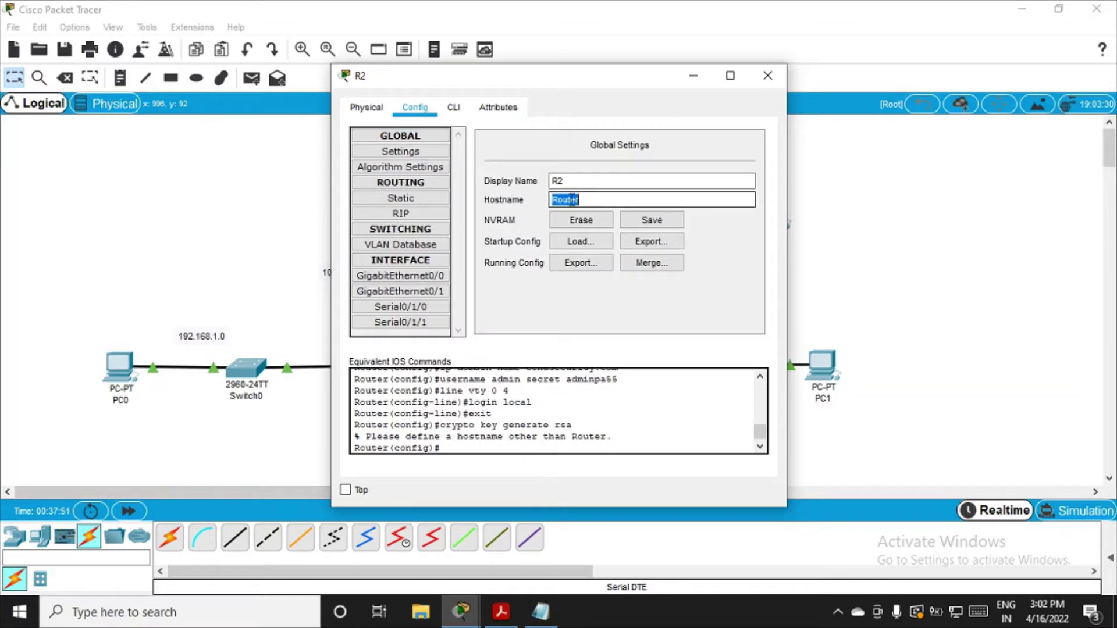
type("R2")
key("Return")
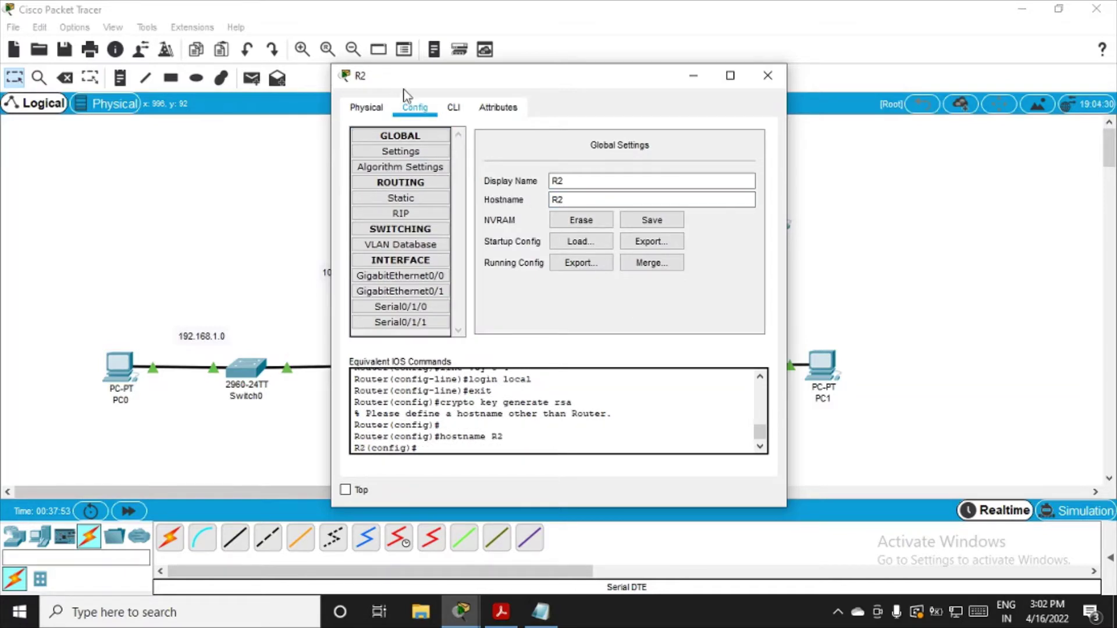
Rerun crypto key generate rsa in R2's command line with a 1024-bit modulus
left_click(454, 108)
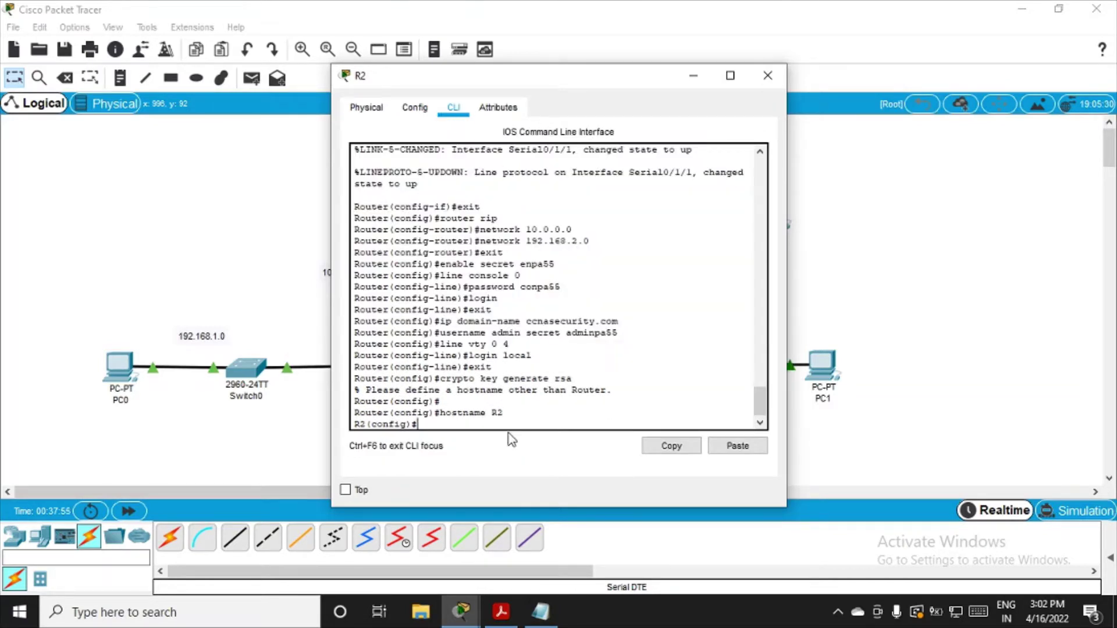
key("Up")
key("Up")
key("Return")
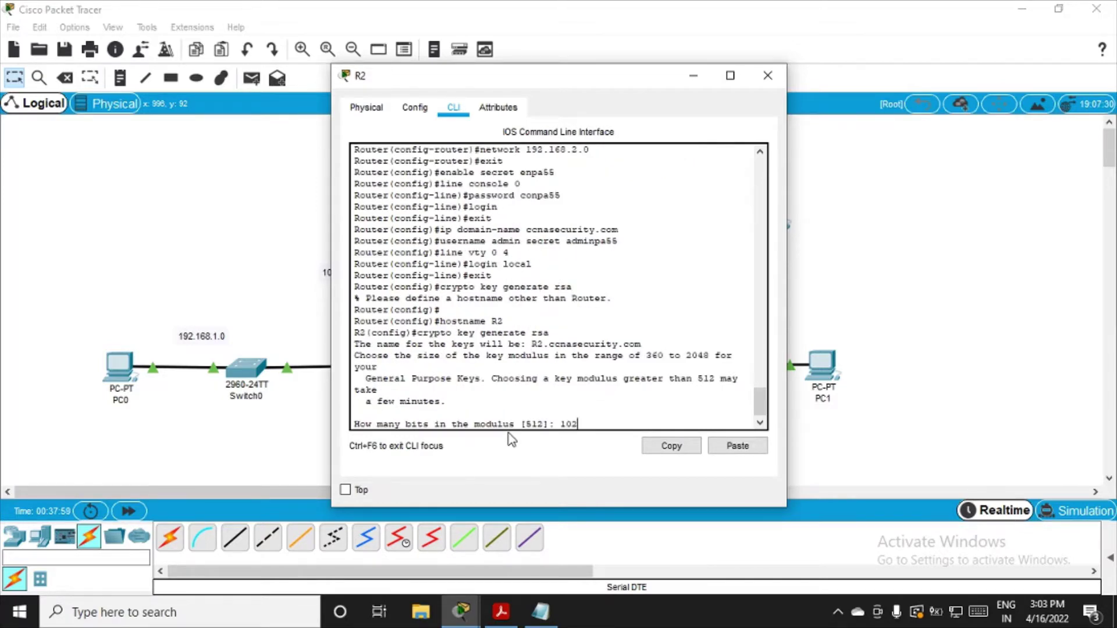
key("Return")
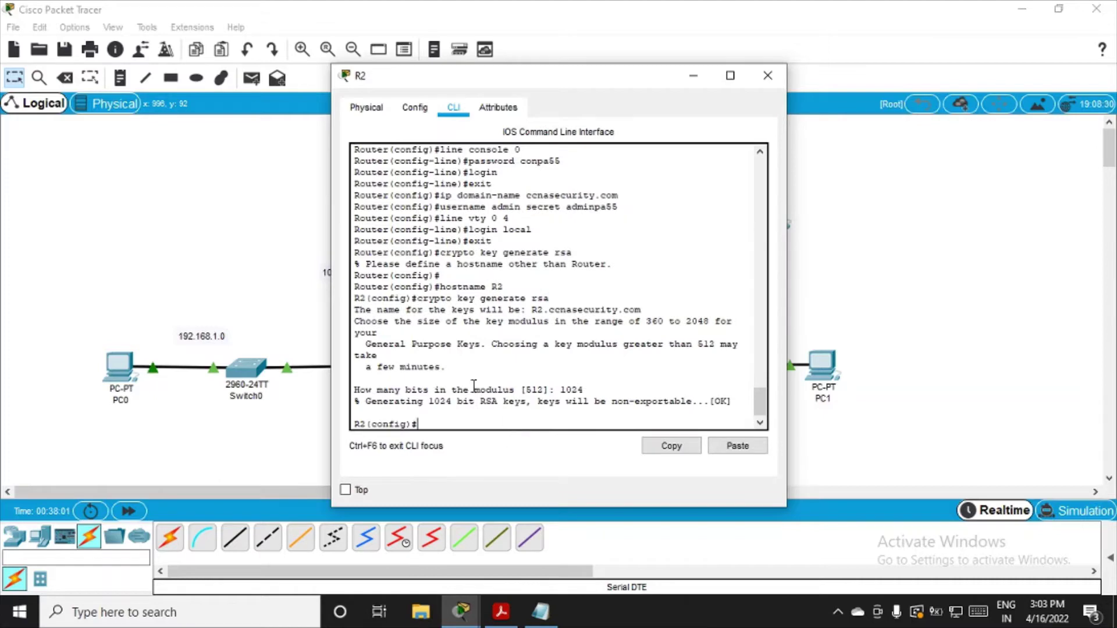
Bring up the SCManual-1.pdf lab manual and close the Notepad file without saving it
left_click(501, 611)
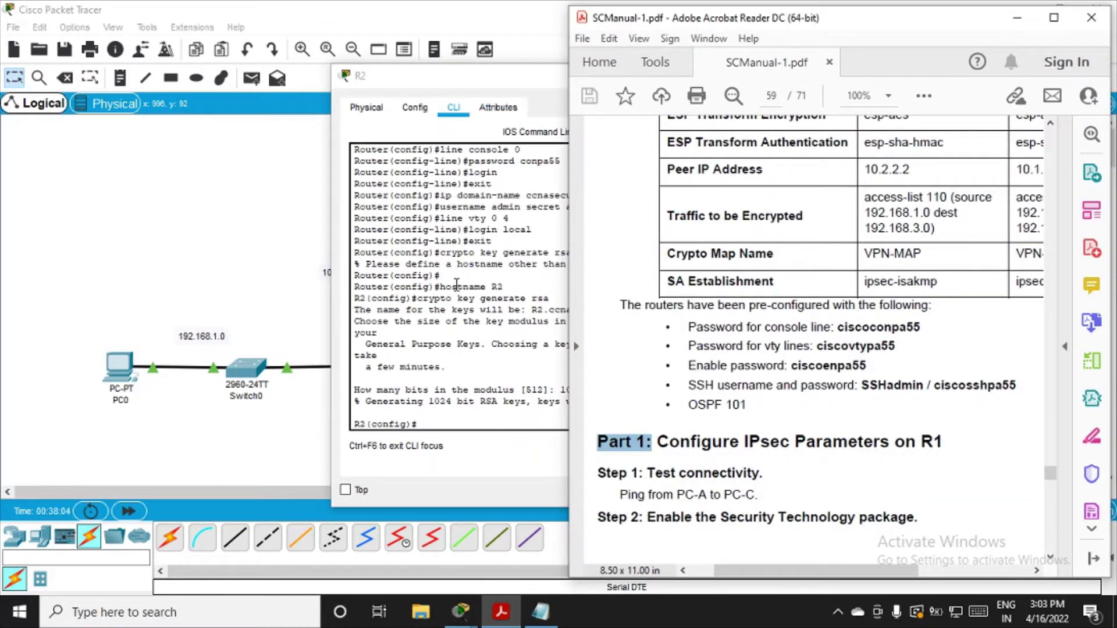
left_click(541, 611)
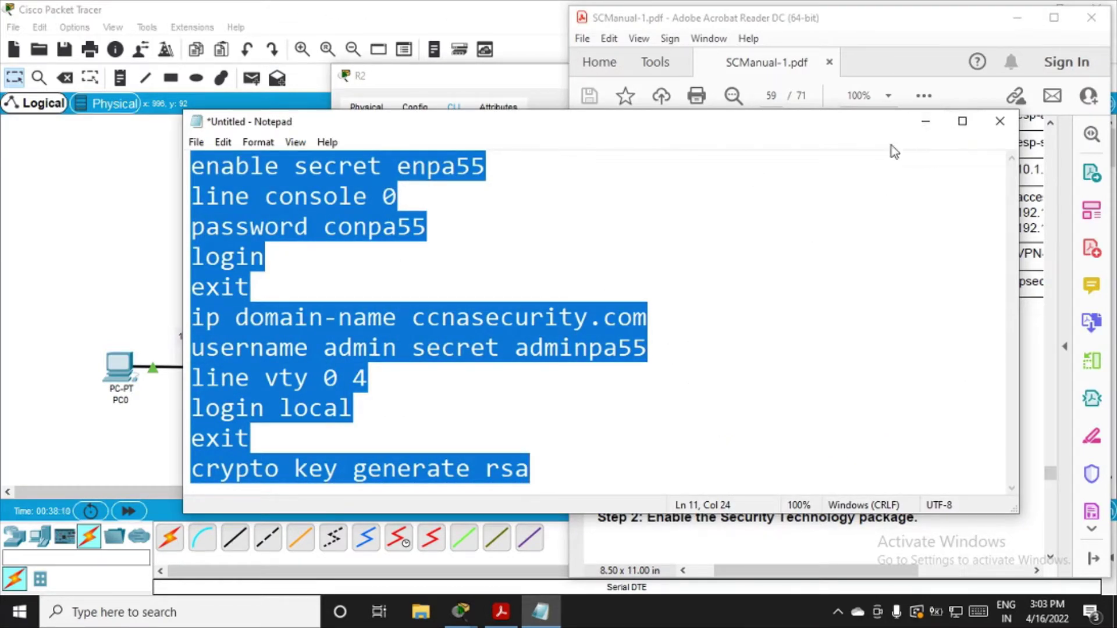
left_click(996, 121)
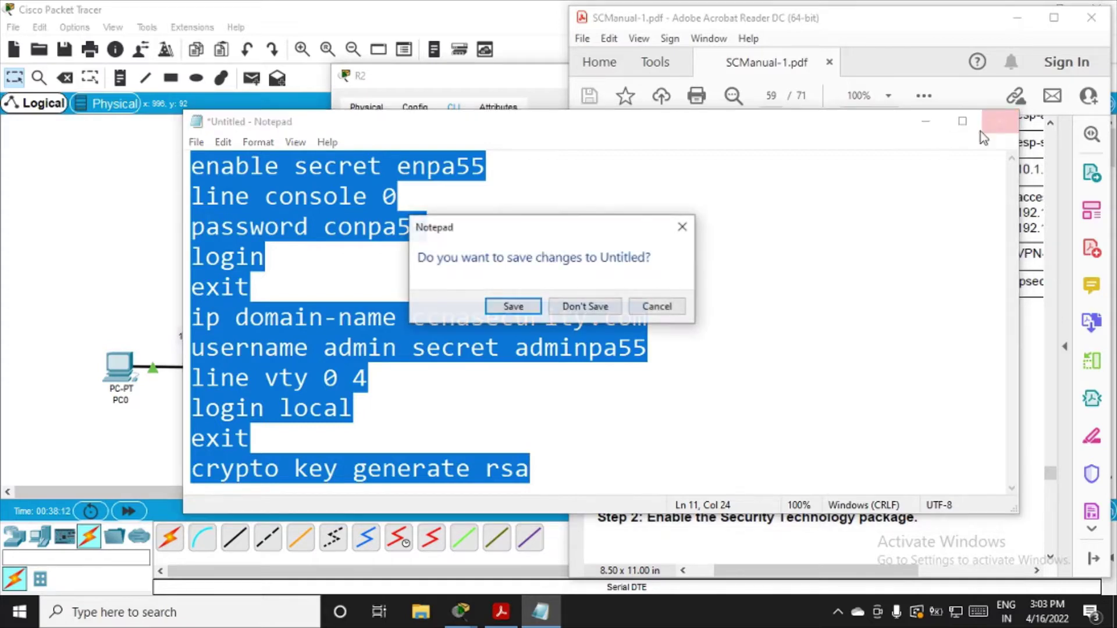
left_click(585, 306)
Examine Part 1, Step 1 on testing connectivity in the lab manual
scroll(693, 410, "down", 3)
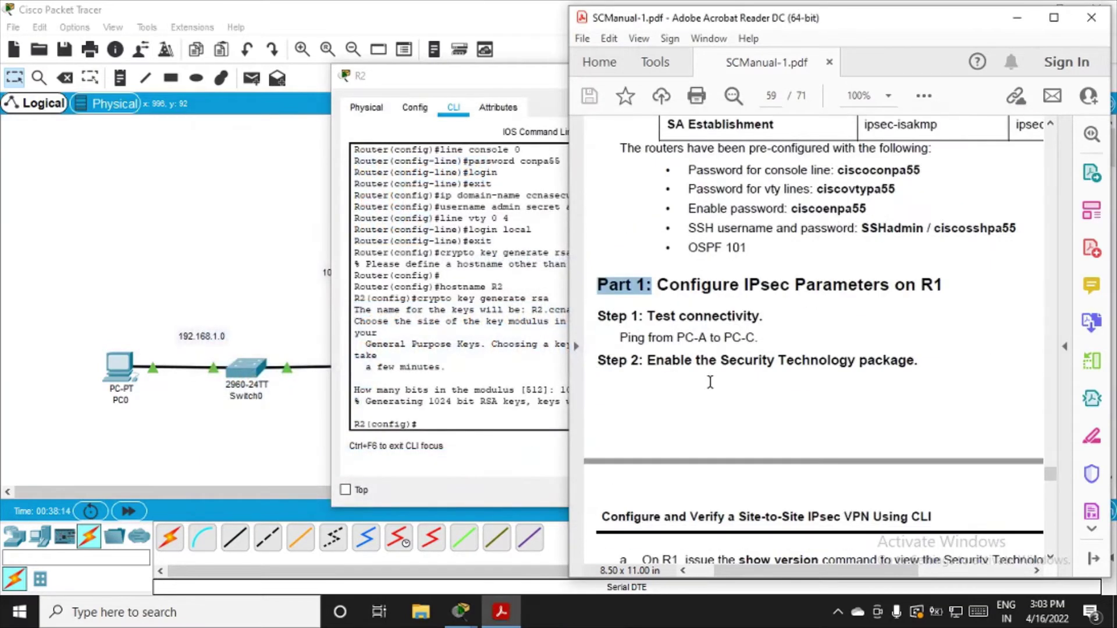
left_click_drag(648, 315, 756, 316)
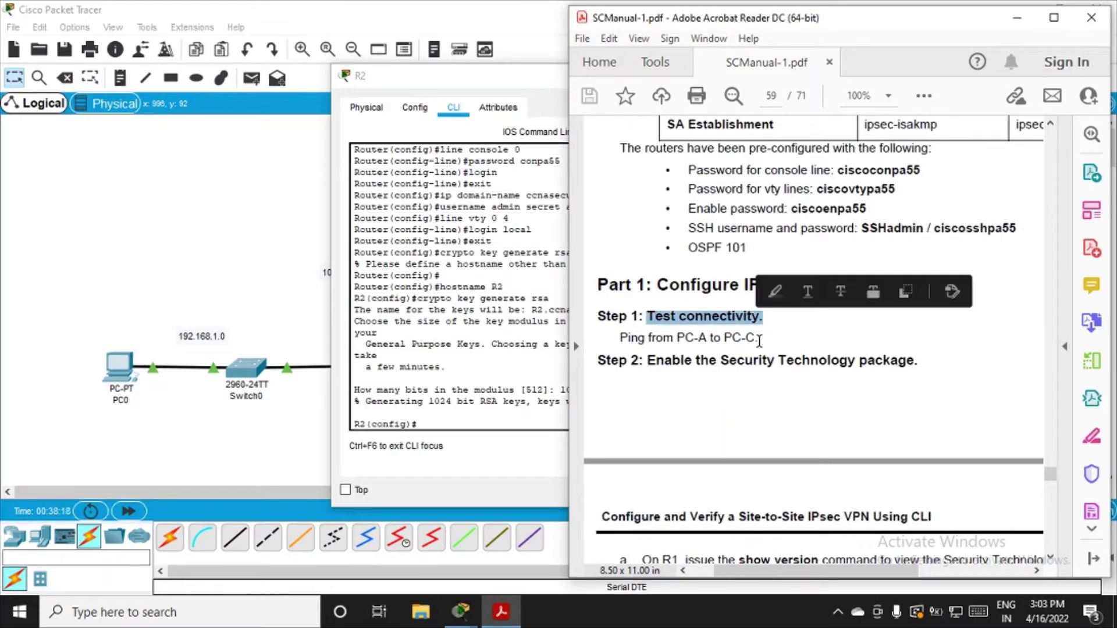
left_click(553, 383)
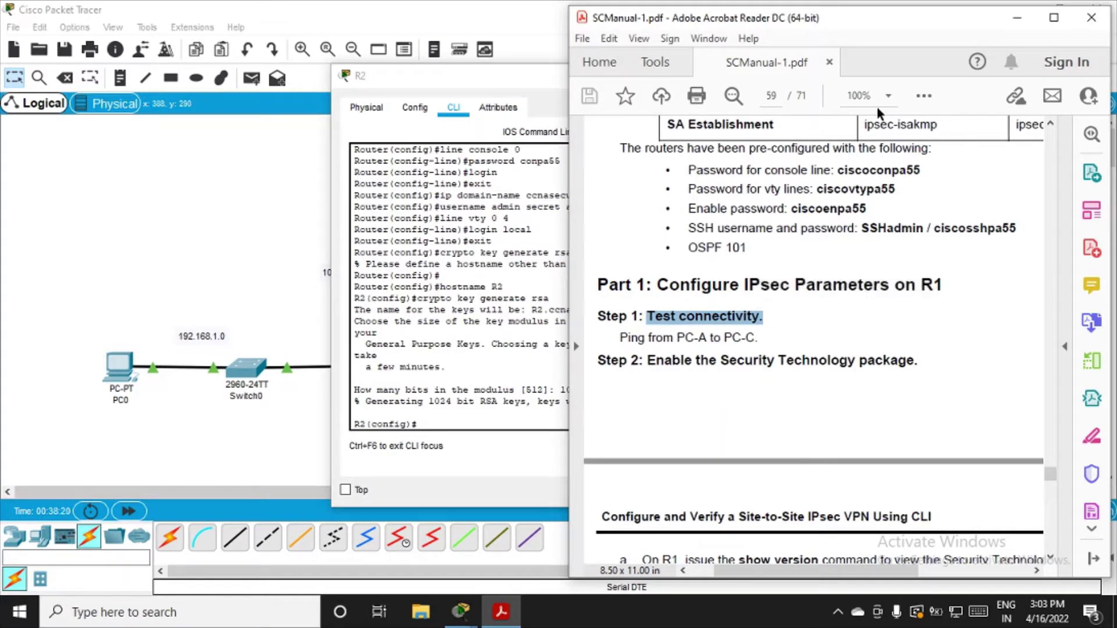
Return to Packet Tracer, minimise R2's window, and rename PC0 as PCA, PC2 as PCB and PC1 as PCC
left_click(1059, 9)
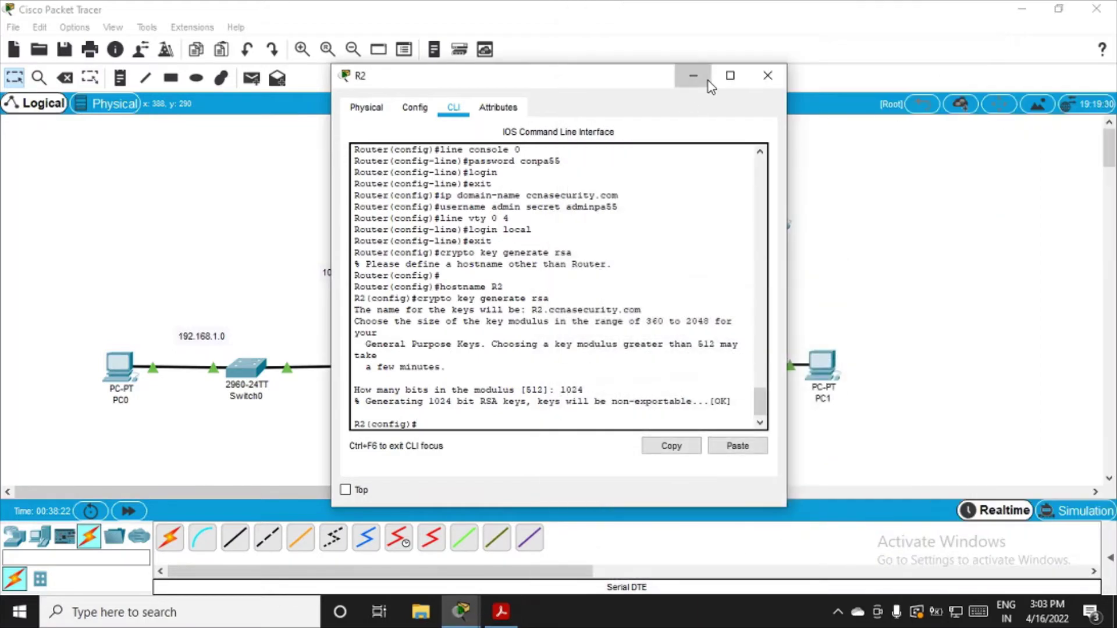
left_click(693, 76)
left_click(123, 401)
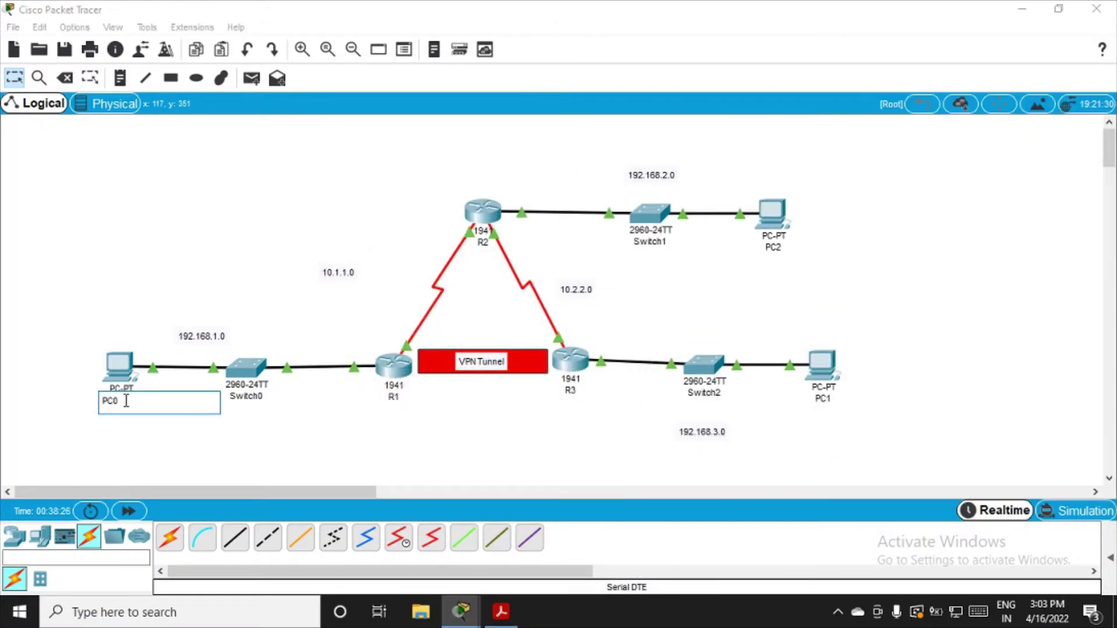
key("BackSpace")
type("A")
left_click(778, 248)
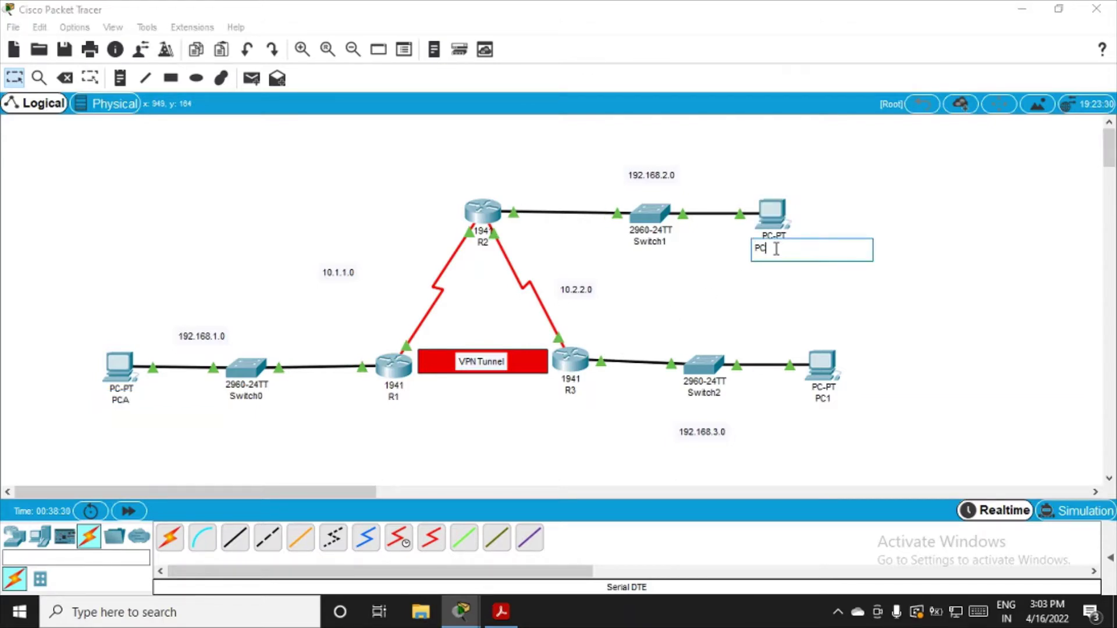
left_click(824, 398)
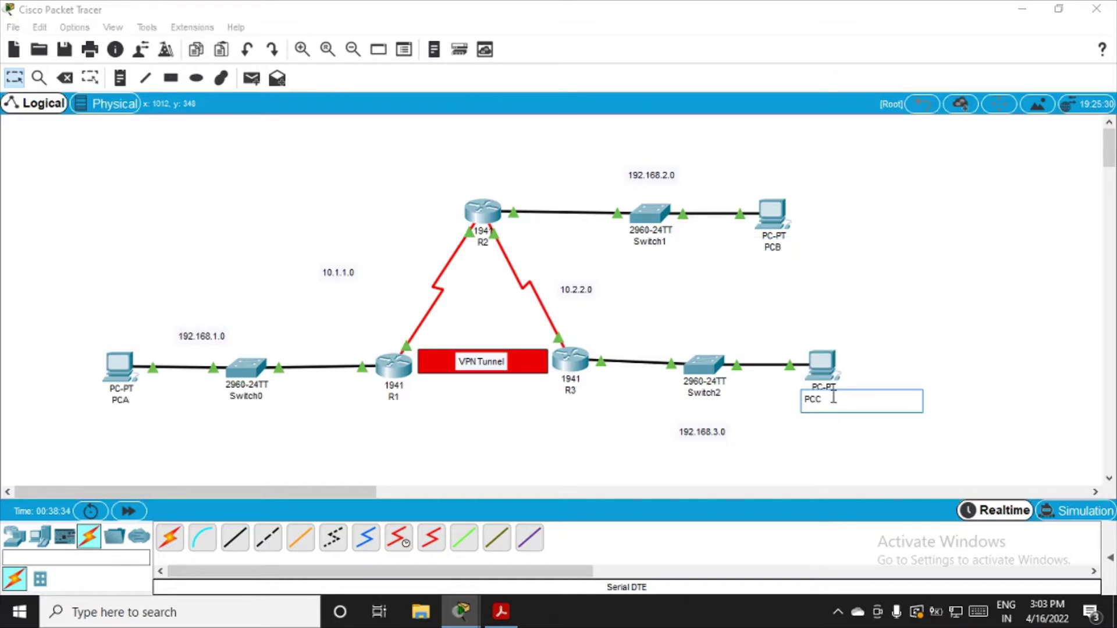
left_click(592, 438)
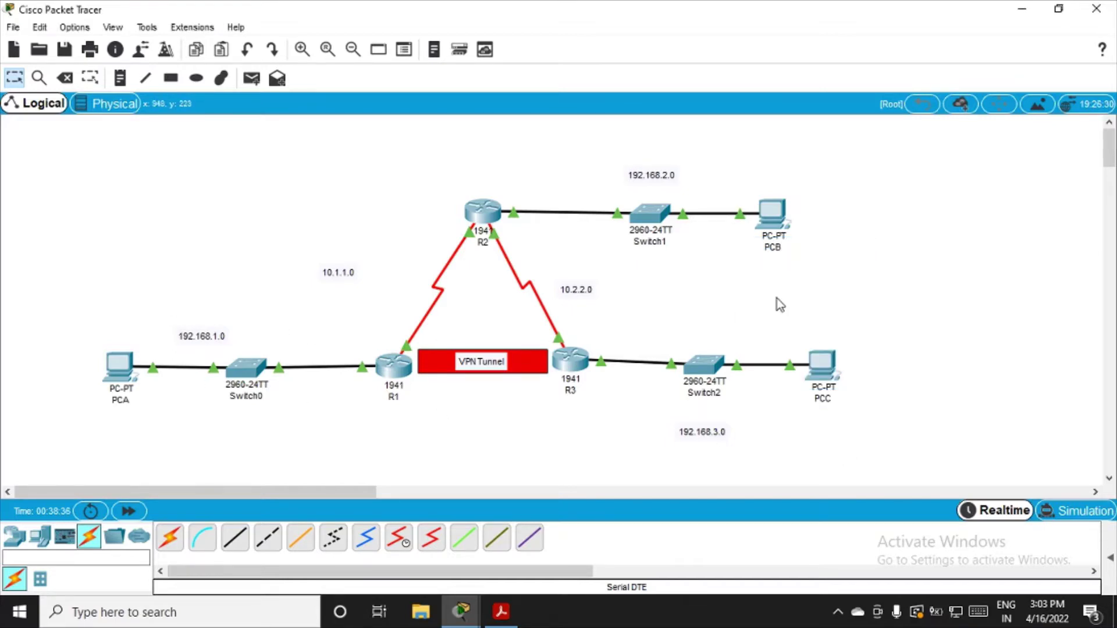
Read the manual's Step 2 instructions for enabling the Security Technology package on R1
left_click(501, 611)
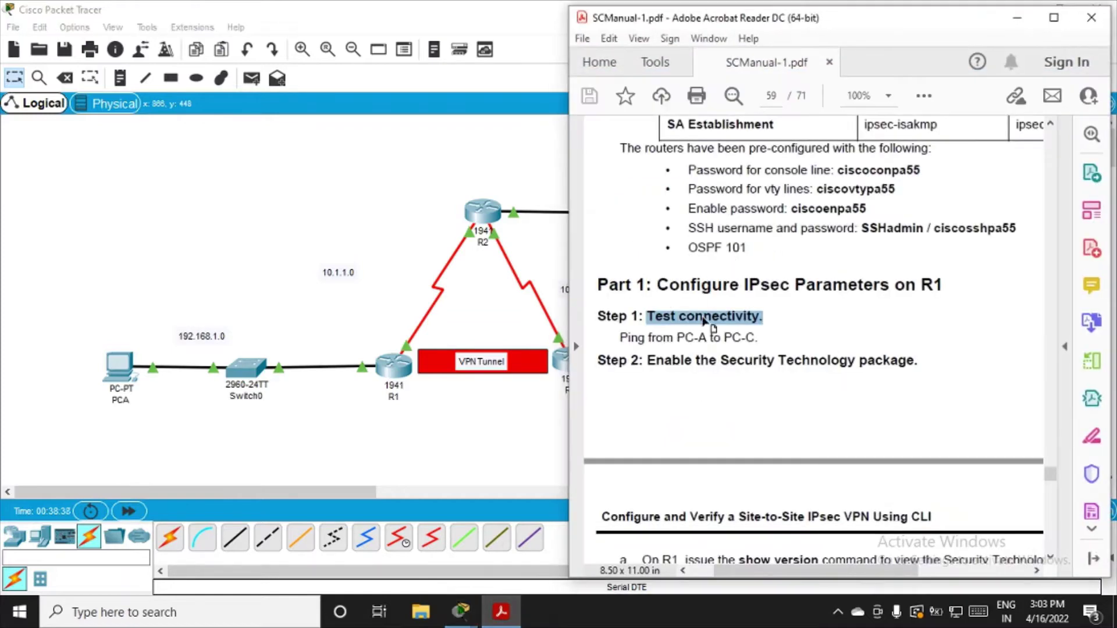
scroll(636, 278, "down", 3)
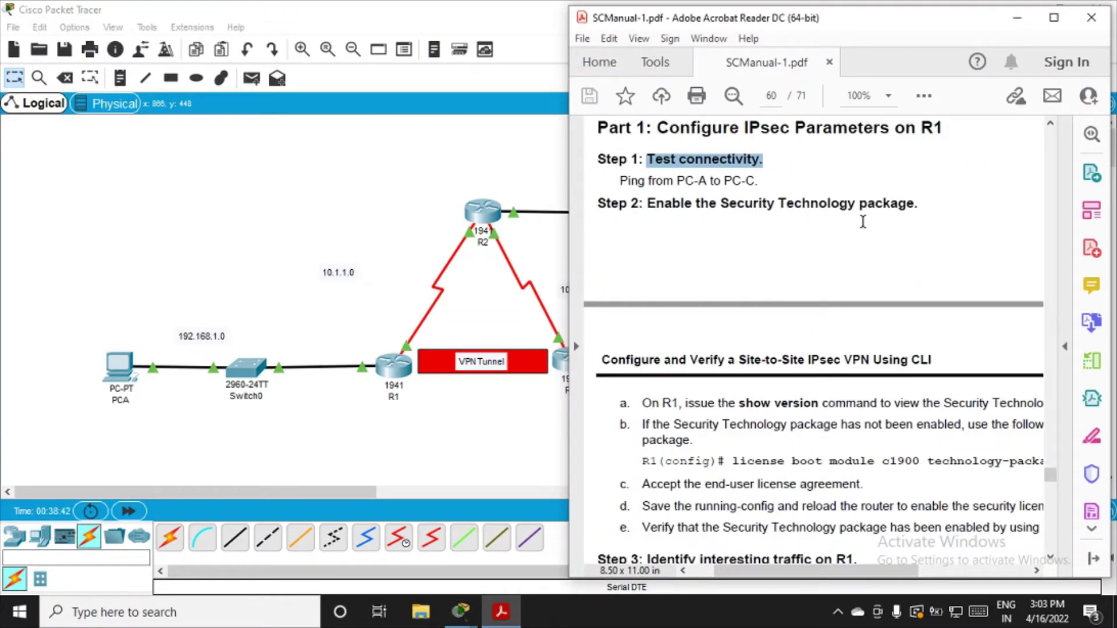
scroll(803, 408, "down", 2)
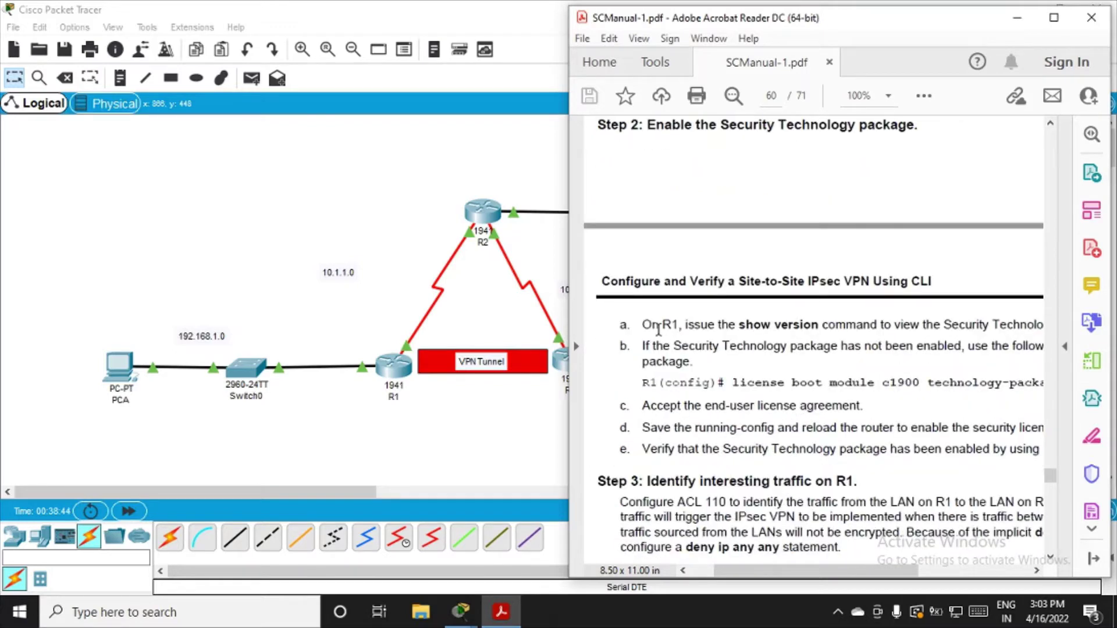
left_click_drag(749, 574, 846, 573)
left_click(442, 380)
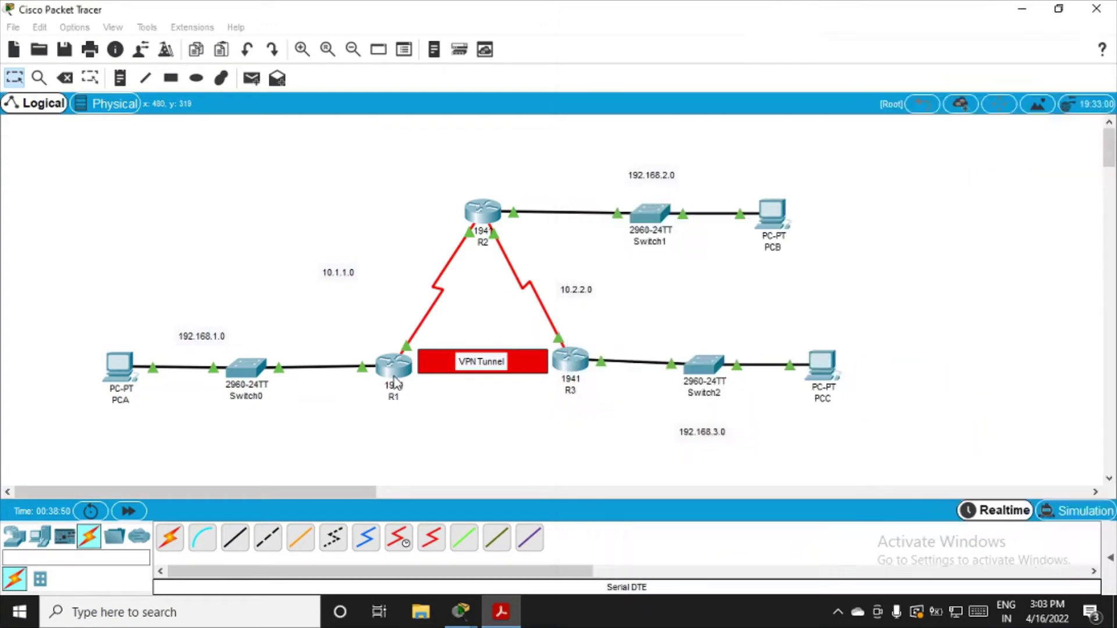
Open R1's command line beside the lab manual and enter privileged EXEC mode with en
left_click(393, 366)
left_click_drag(609, 77, 315, 81)
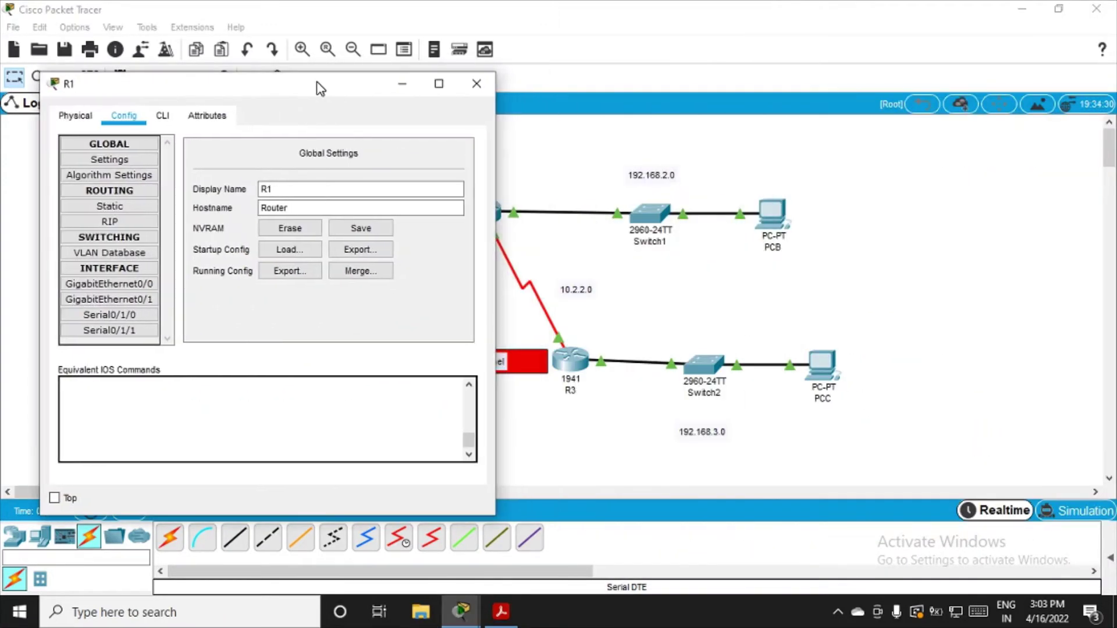
left_click(164, 117)
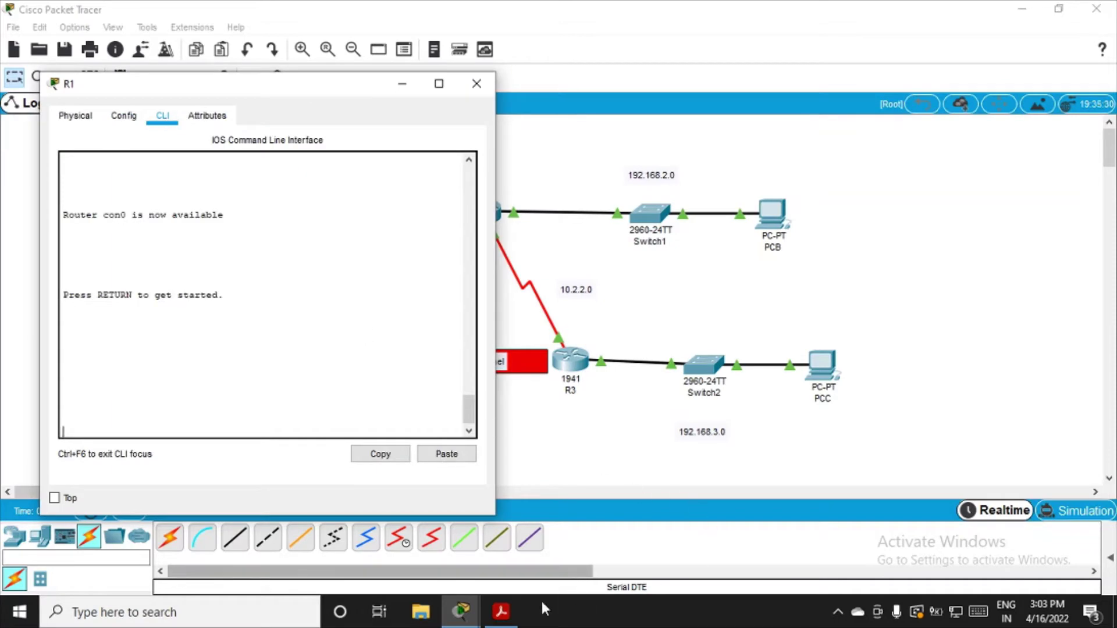
left_click(504, 608)
left_click(143, 431)
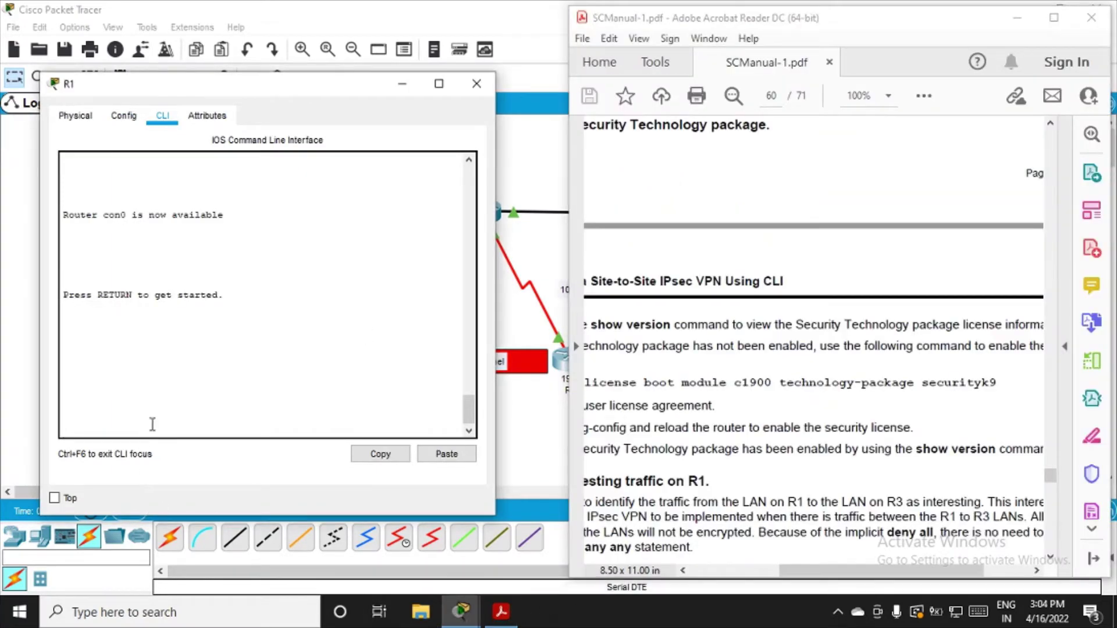
key("Return")
key("Return")
type("en")
key("Return")
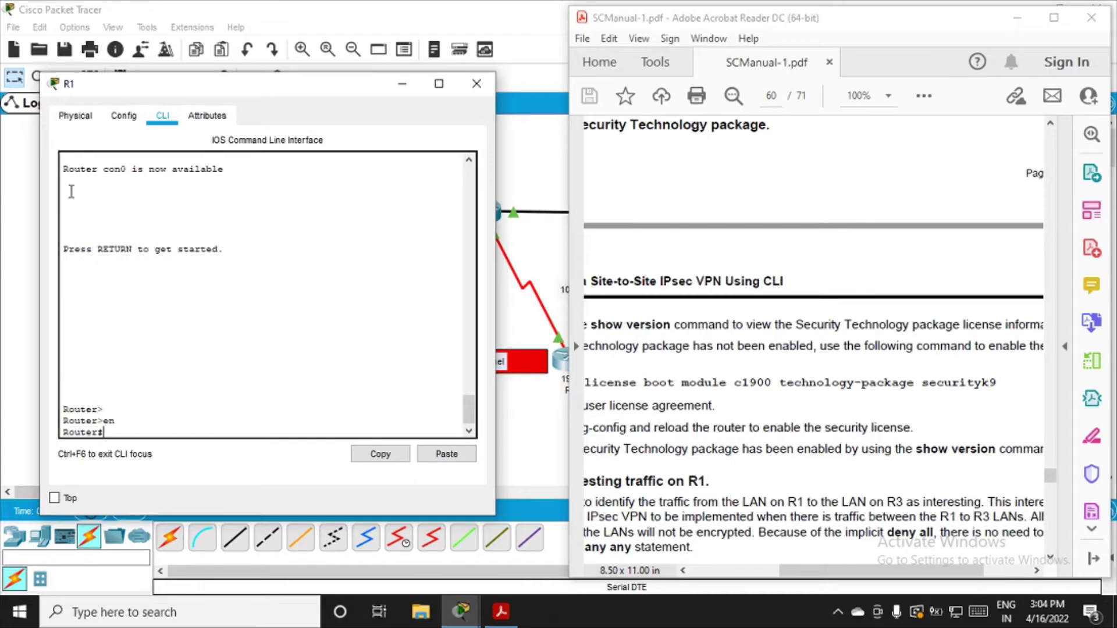
Set the router's hostname to R1 and return to privileged EXEC mode in its command line with exit
left_click(119, 126)
double_click(268, 208)
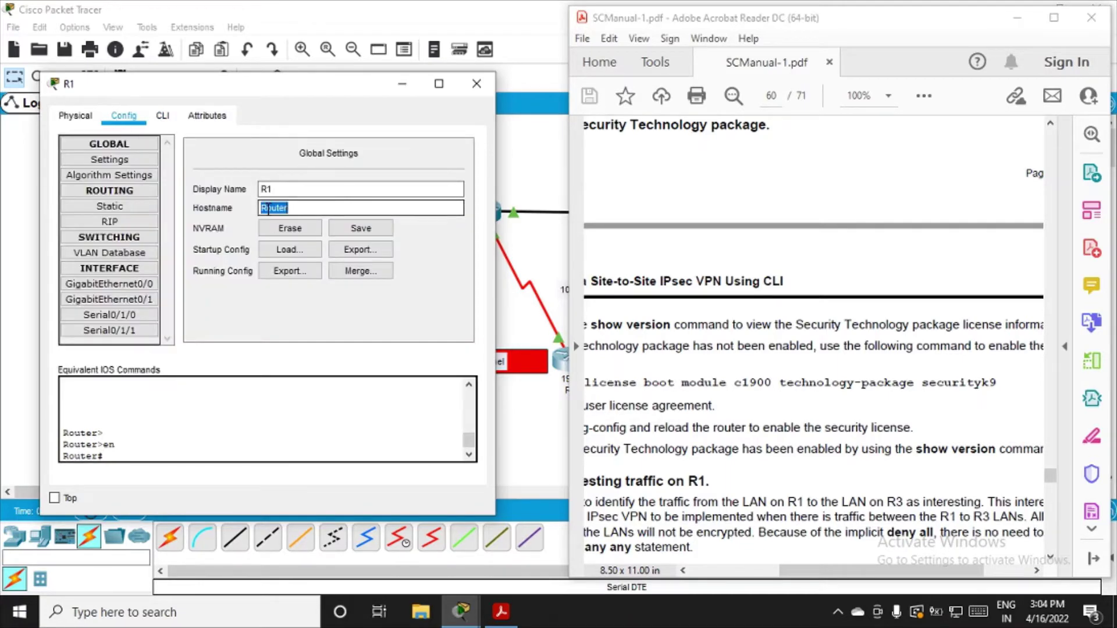
type("R1")
key("Return")
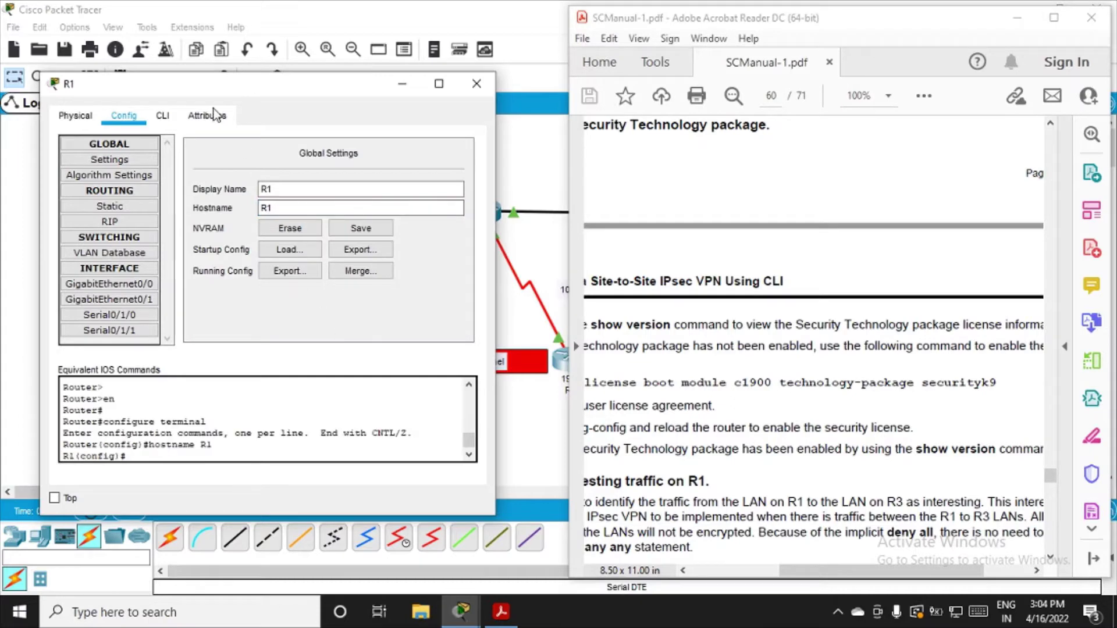
left_click(163, 115)
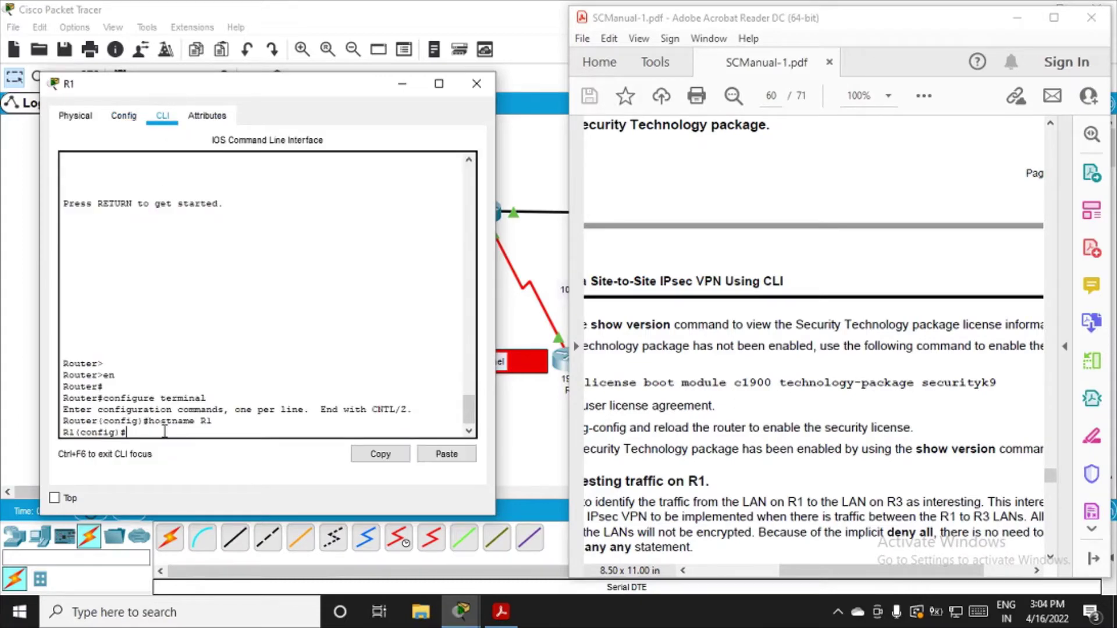
type("exit")
key("Return")
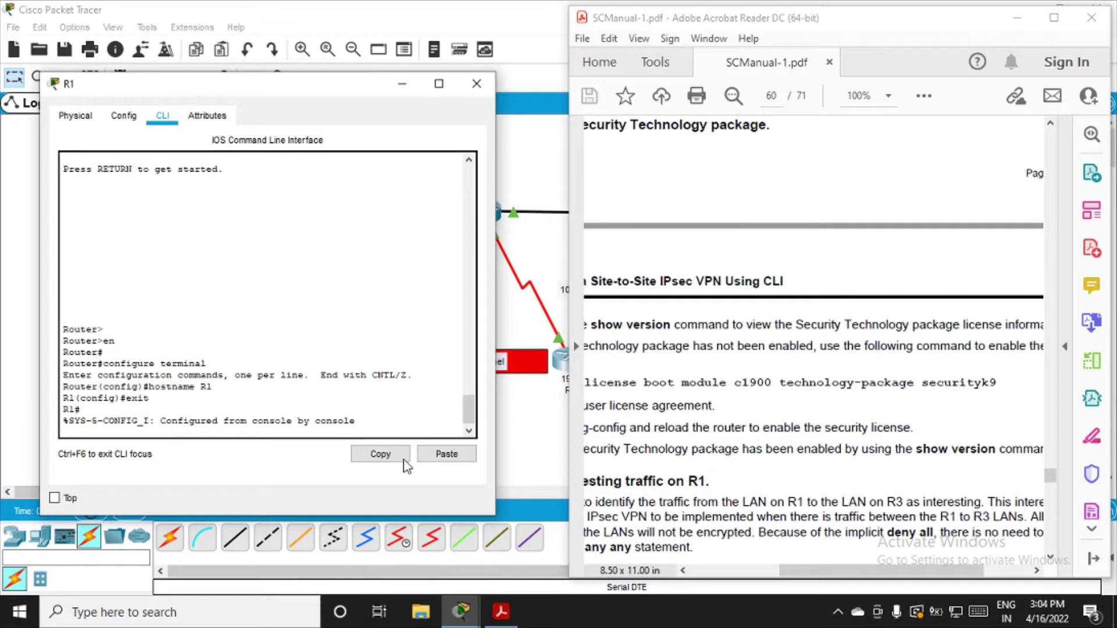
key("Return")
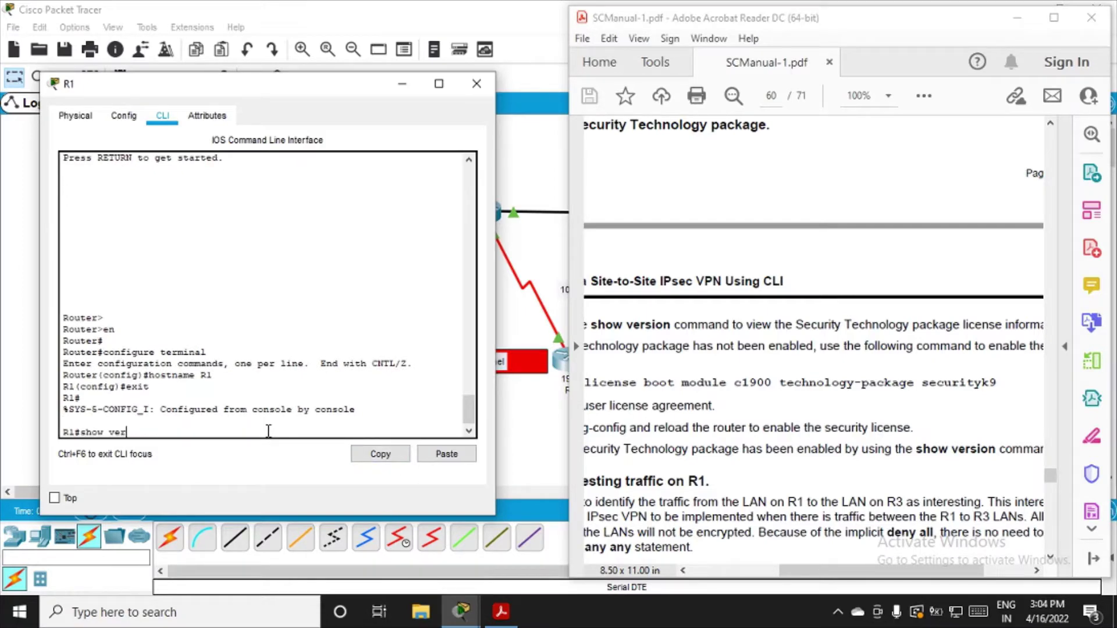
Run show version on R1, page through the output and examine the security row in the technology package license table
type("show version")
key("Return")
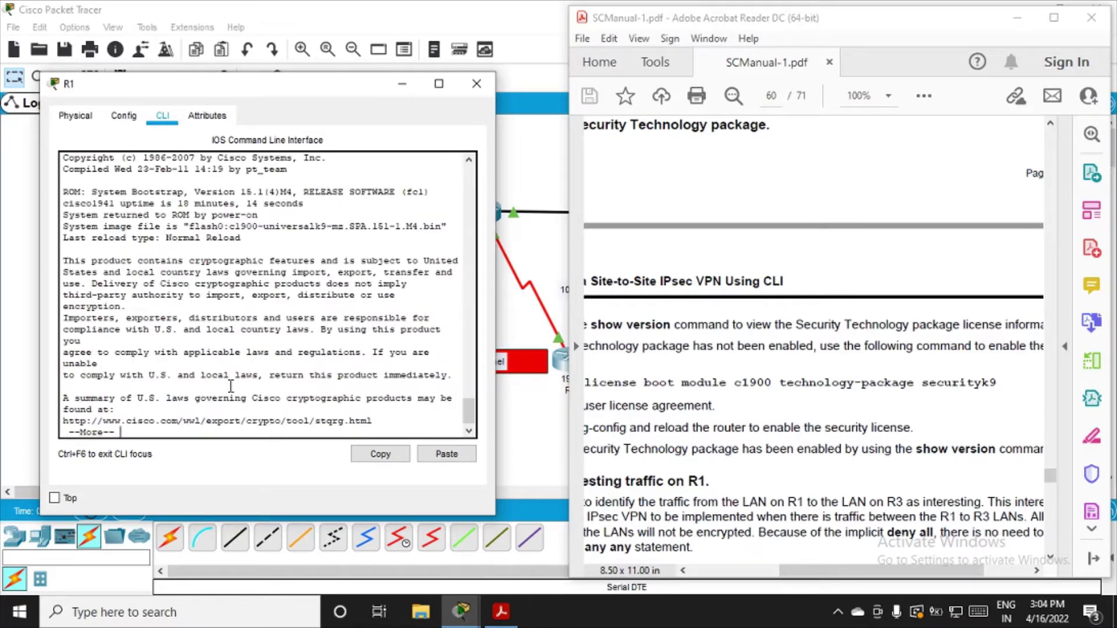
key("Return")
key("Return")
key("Return")
key("Return")
key("Return")
key("Return")
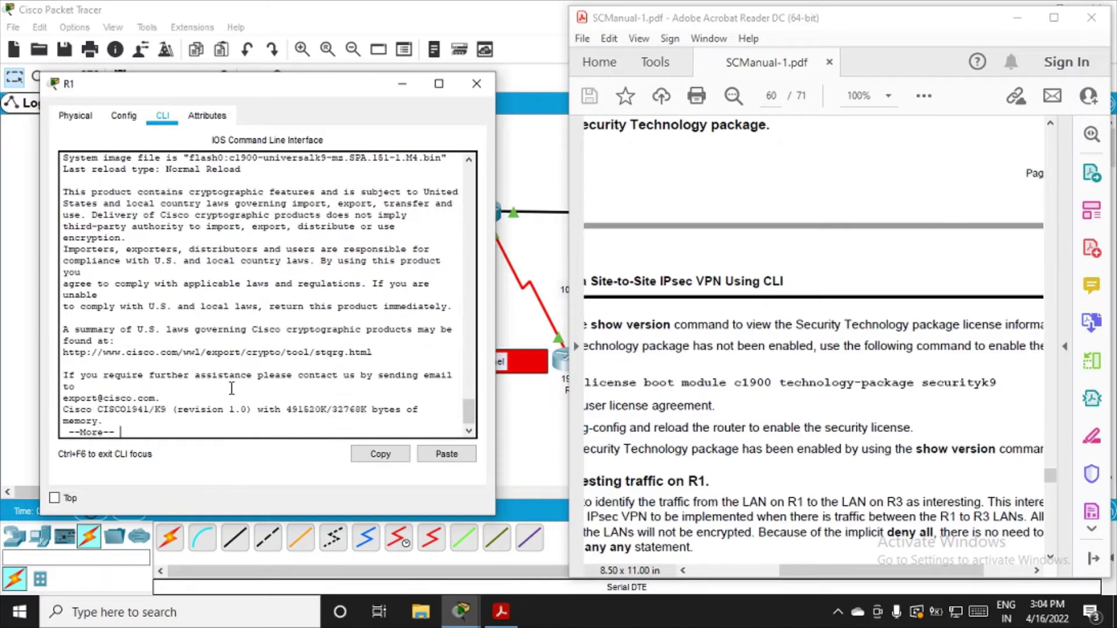
key("Return")
key("Return")
key("Return")
key("Return")
key("Return")
key("Return")
key("Return")
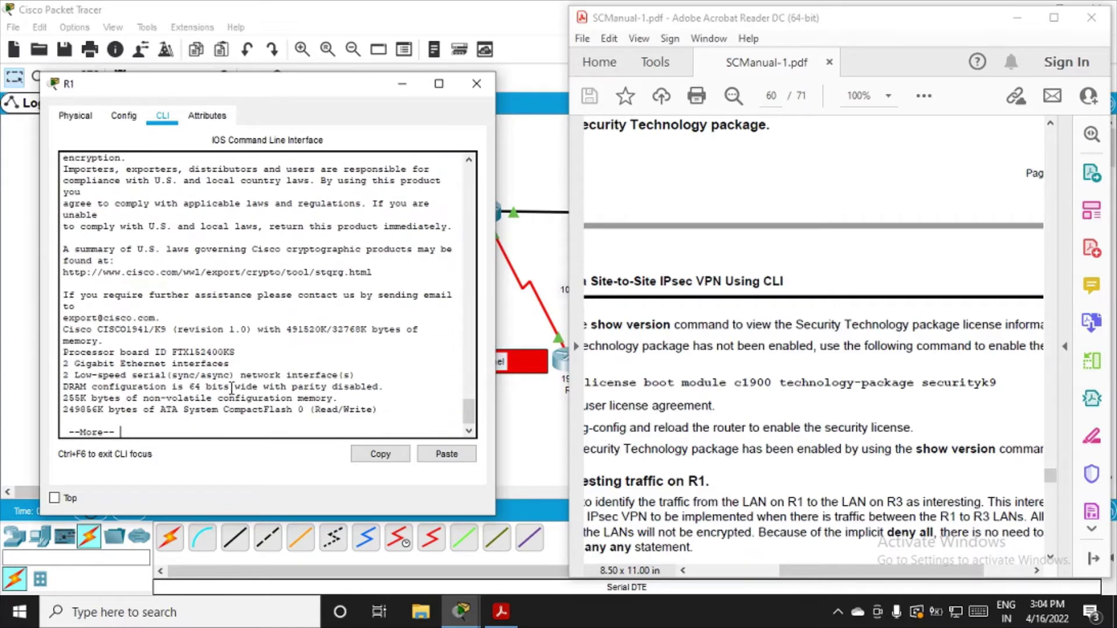
key("Return")
key("Return")
key("Return")
key("Return")
key("Return")
key("Return")
key("Return")
key("Return")
key("Return")
key("Return")
key("Return")
key("Return")
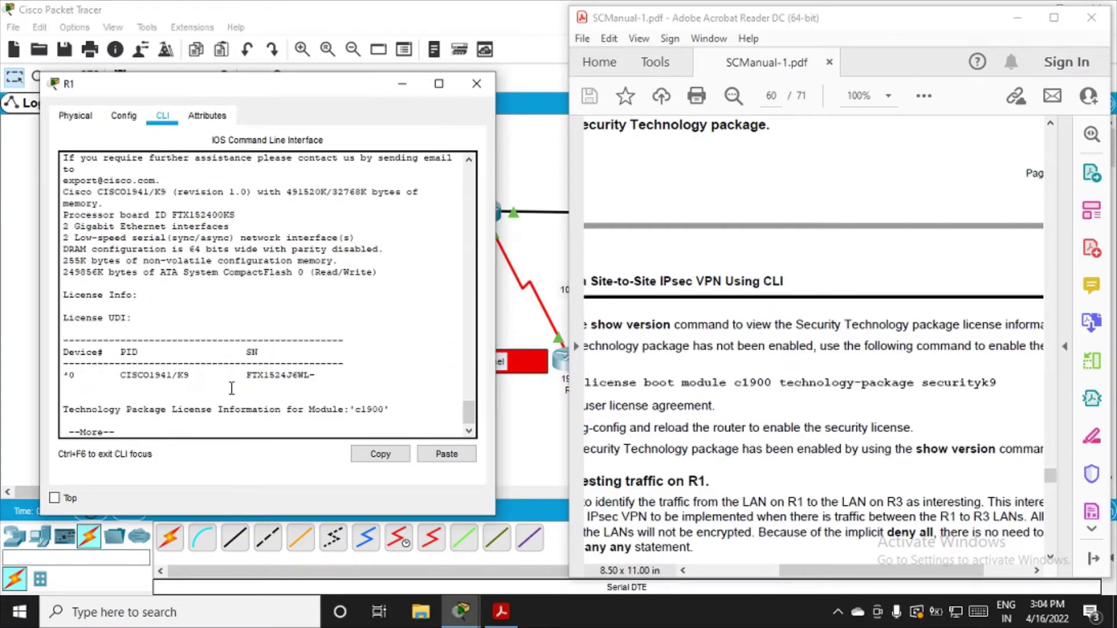
key("Return")
key("Return")
key("Return")
key("Return")
key("Return")
key("Return")
key("Return")
key("Return")
key("Return")
key("Return")
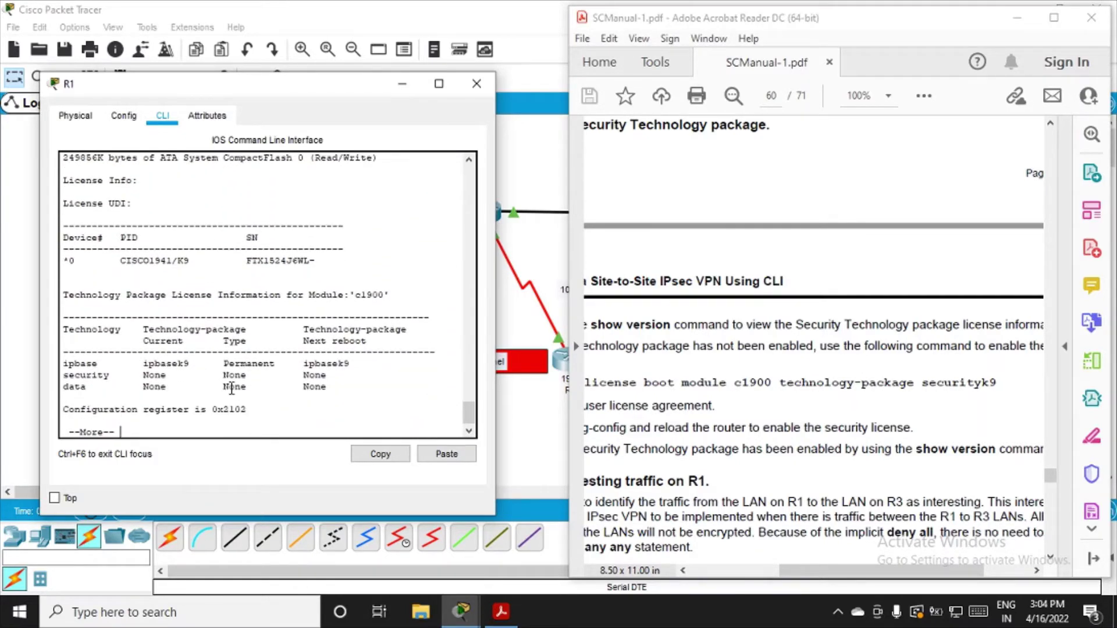
left_click_drag(92, 374, 322, 374)
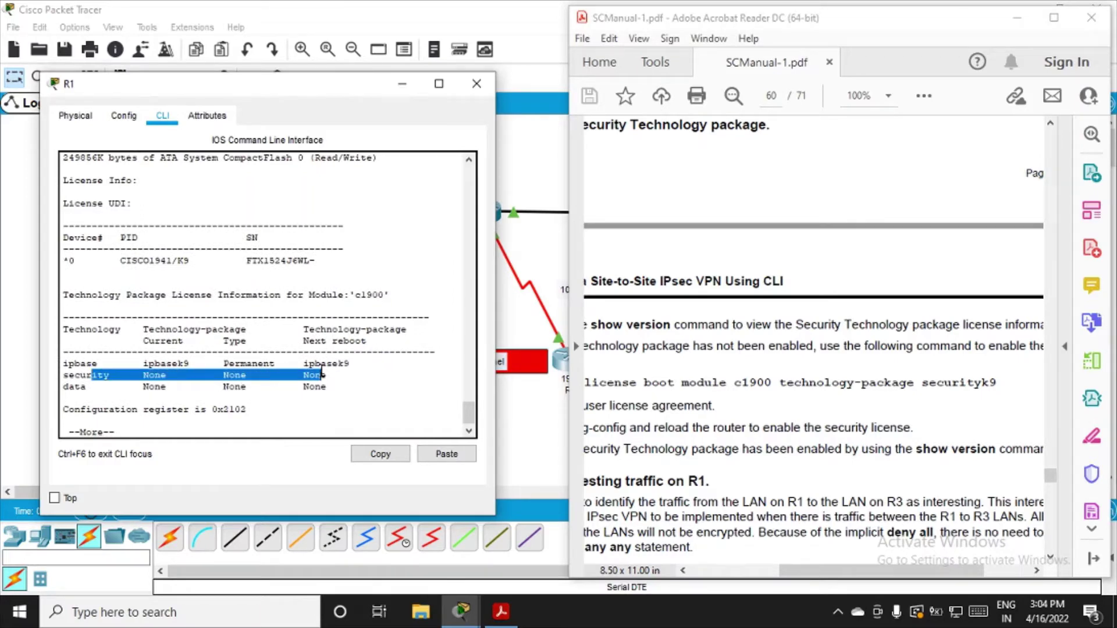
left_click(841, 573)
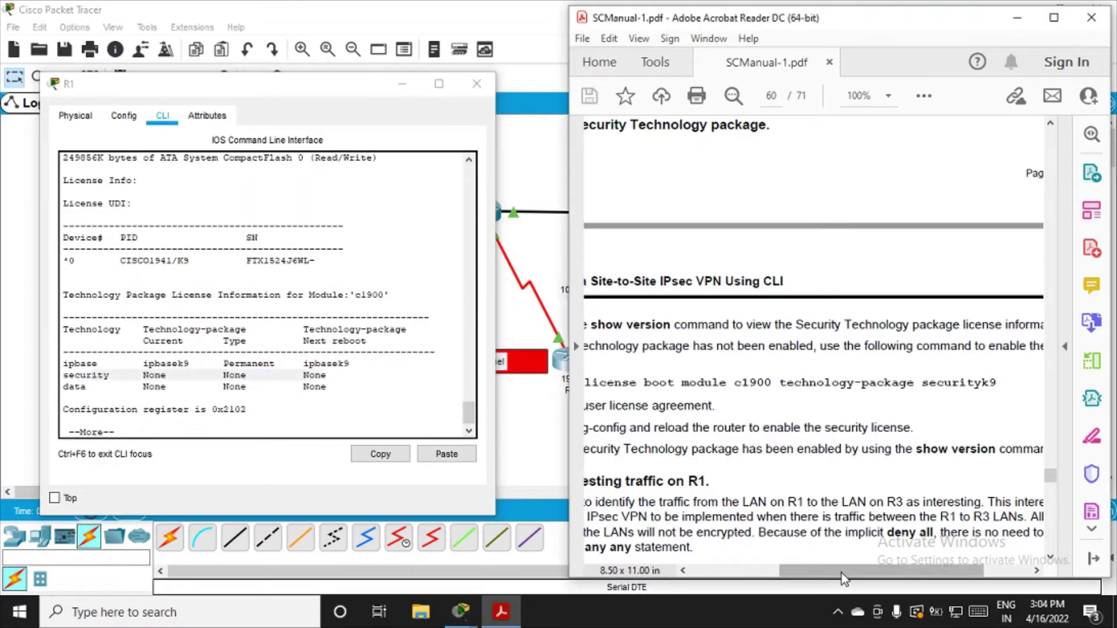
left_click_drag(841, 574, 761, 573)
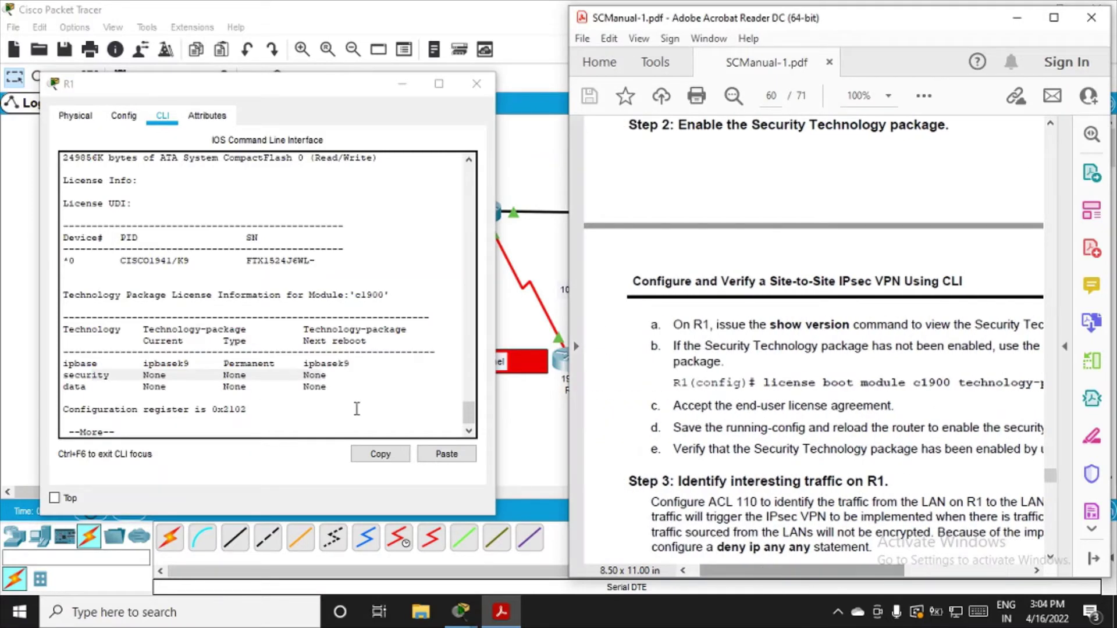
left_click(163, 428)
key("Return")
key("Return")
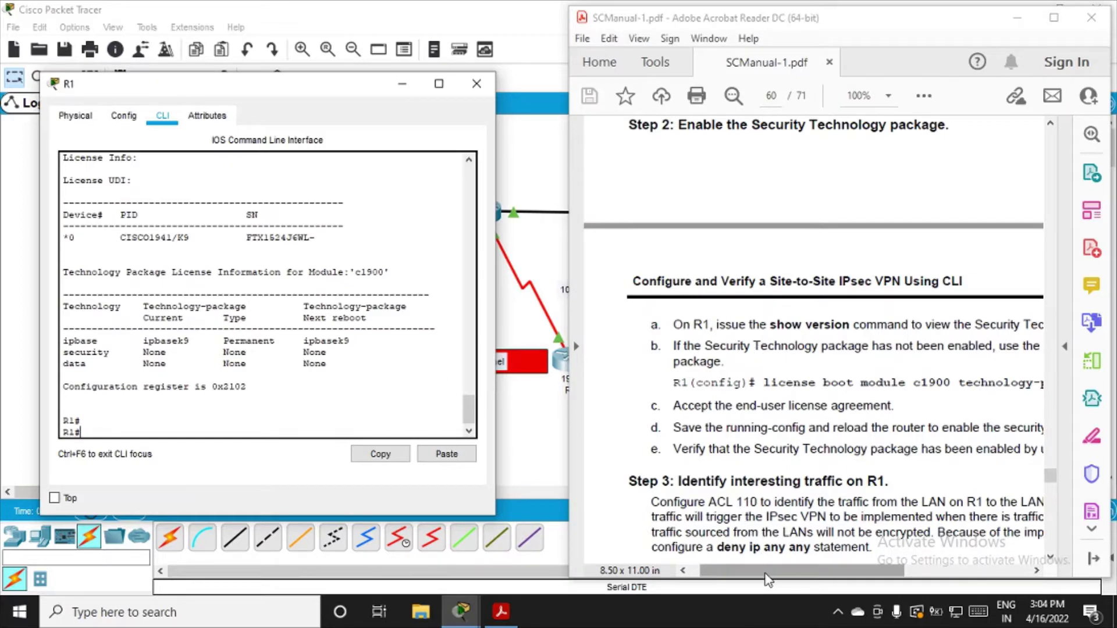
Check the manual's command for enabling the security package, and enter global configuration mode on R1 with conf t
left_click_drag(768, 579, 855, 576)
left_click_drag(951, 347, 1008, 347)
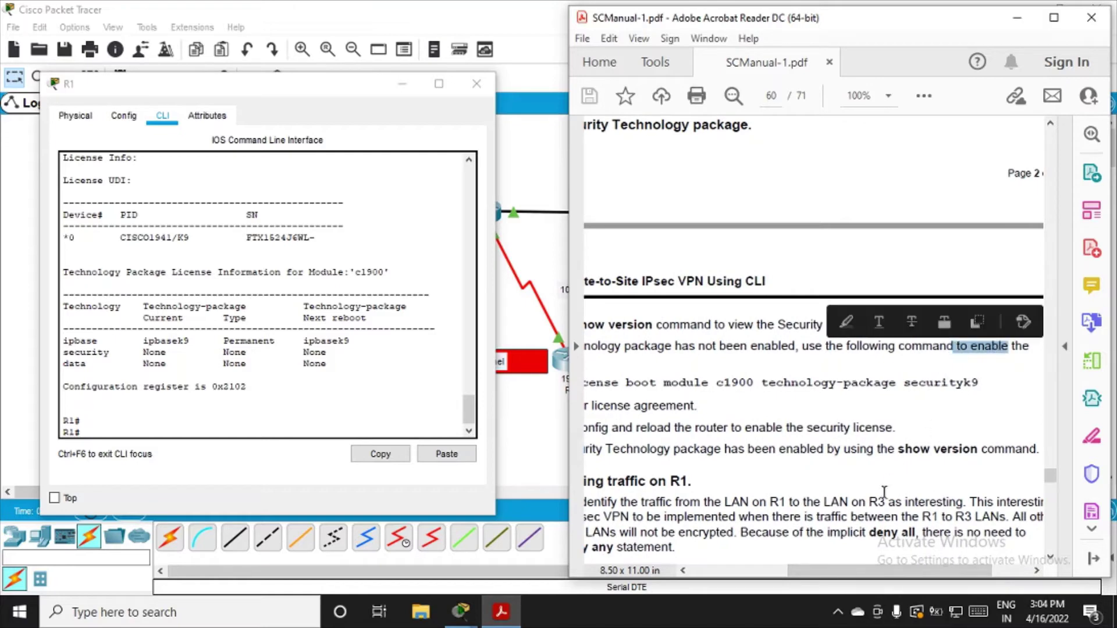
left_click_drag(874, 567, 820, 569)
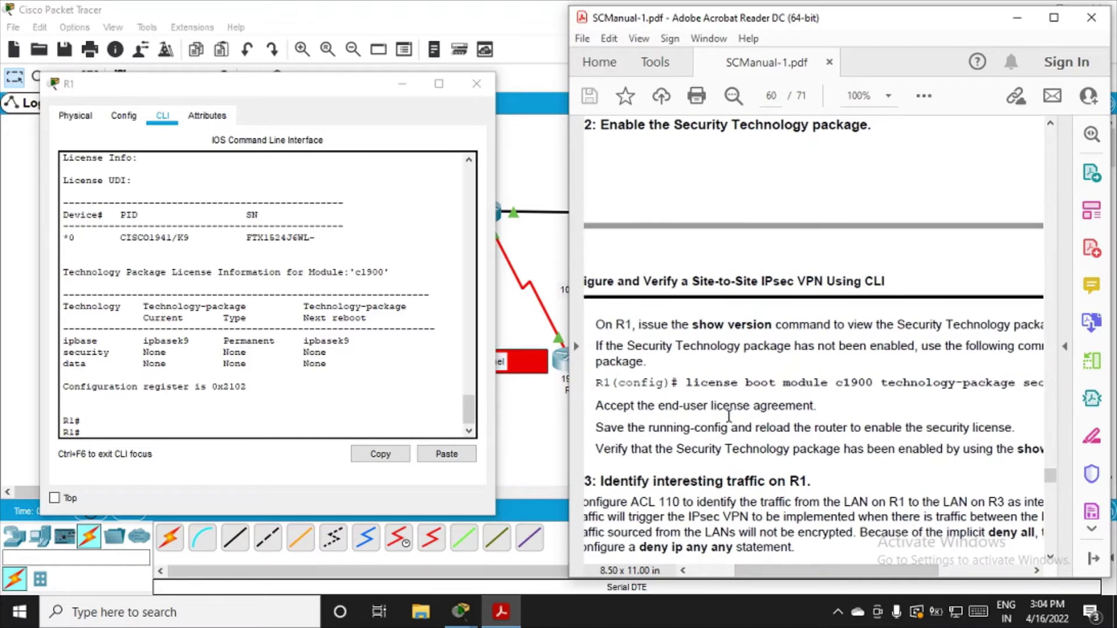
left_click(105, 432)
type("c")
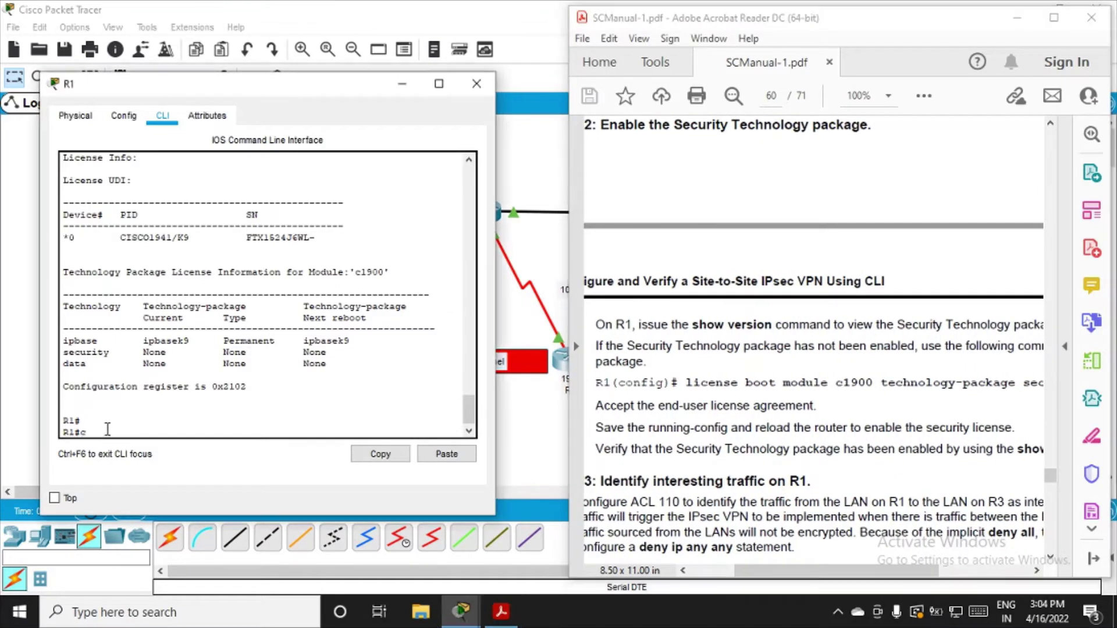
type("onf t")
key("Return")
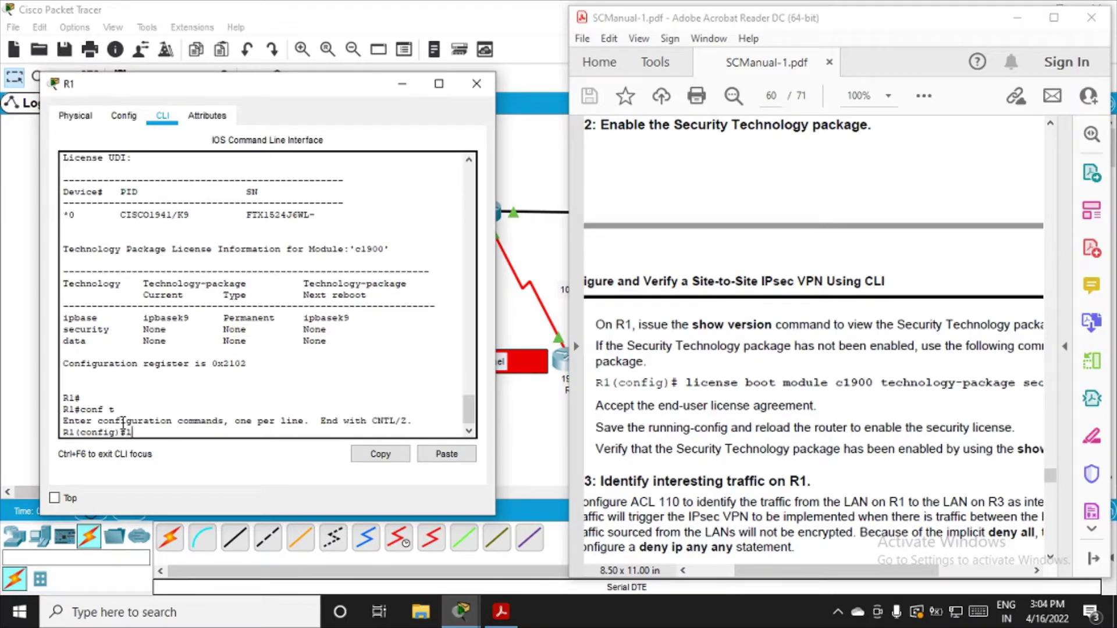
Try to enable the Security Technology package on R1 with licence boot module c100 technology-package securityk9
type("licence")
type("boot module c190")
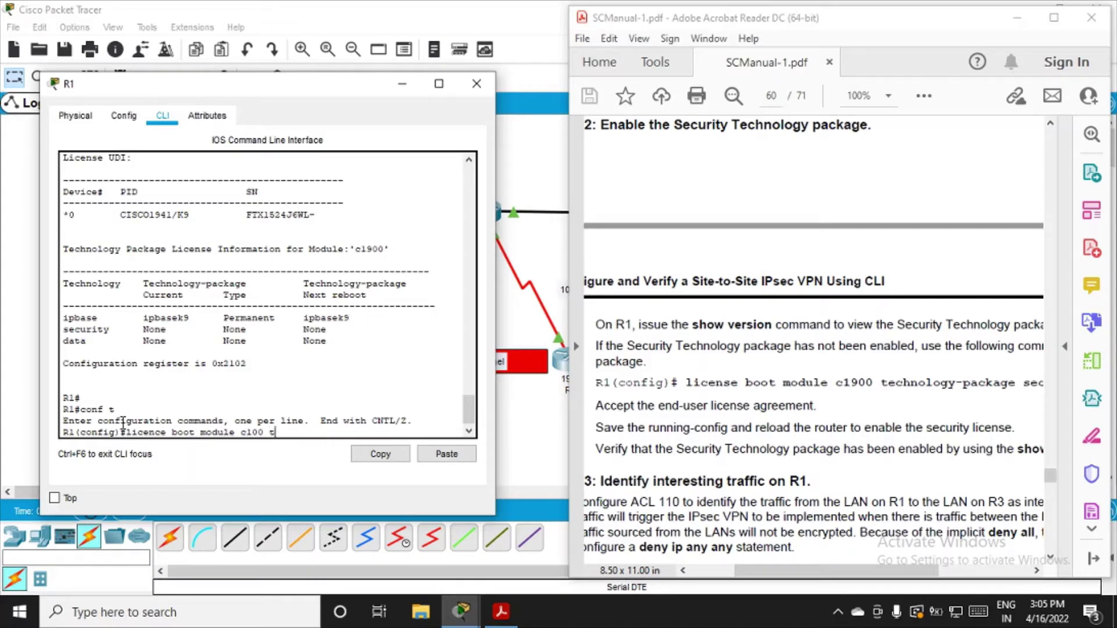
type(" technology-package")
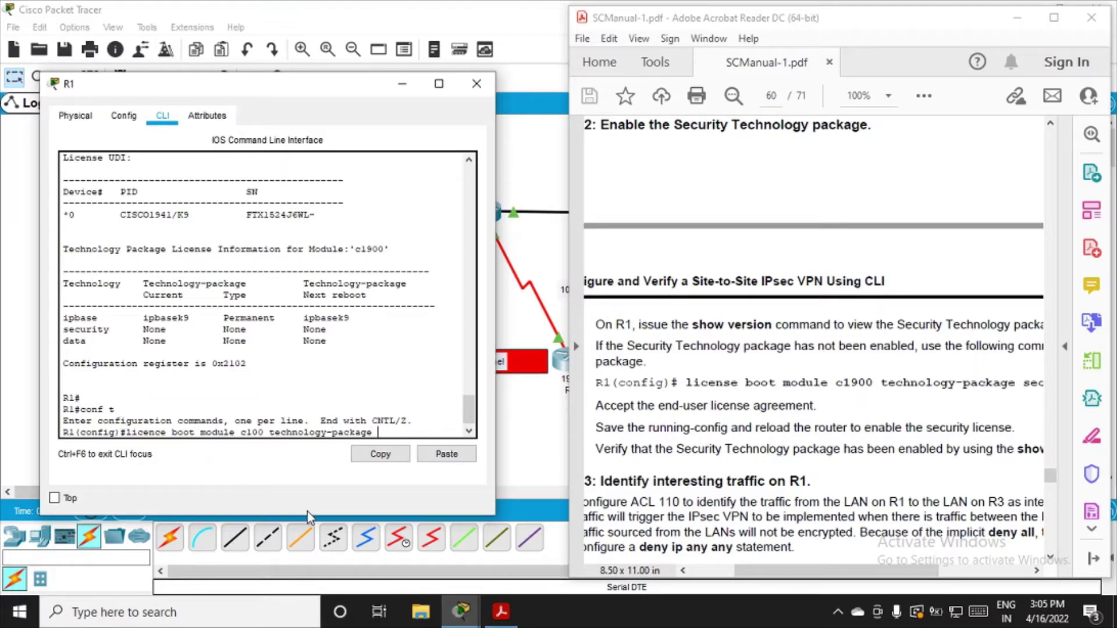
left_click_drag(826, 571, 859, 577)
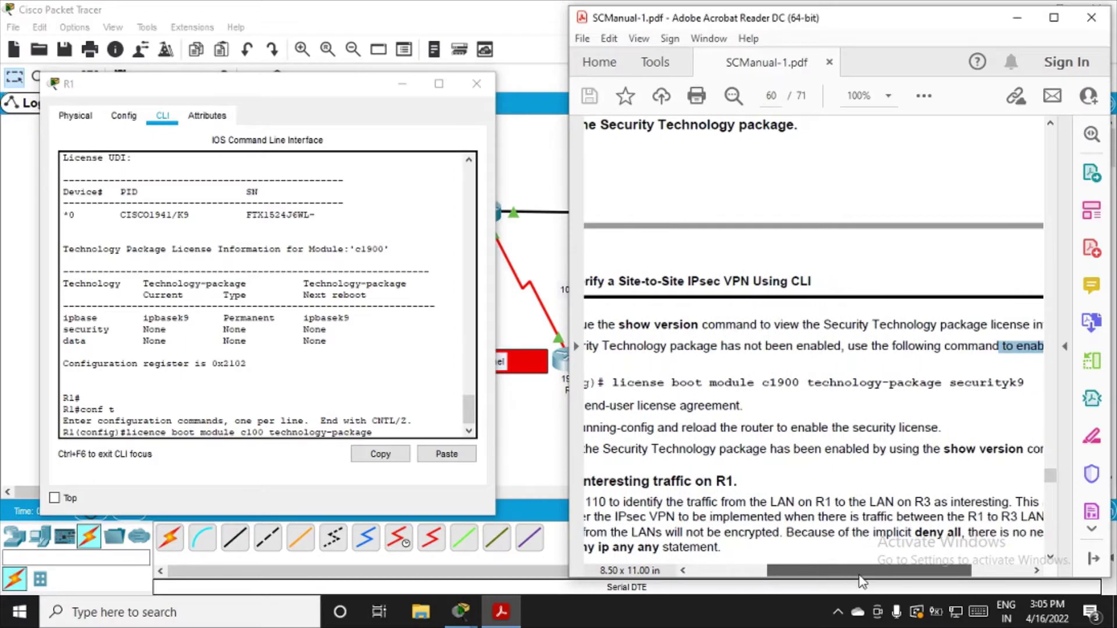
left_click(386, 433)
type("s")
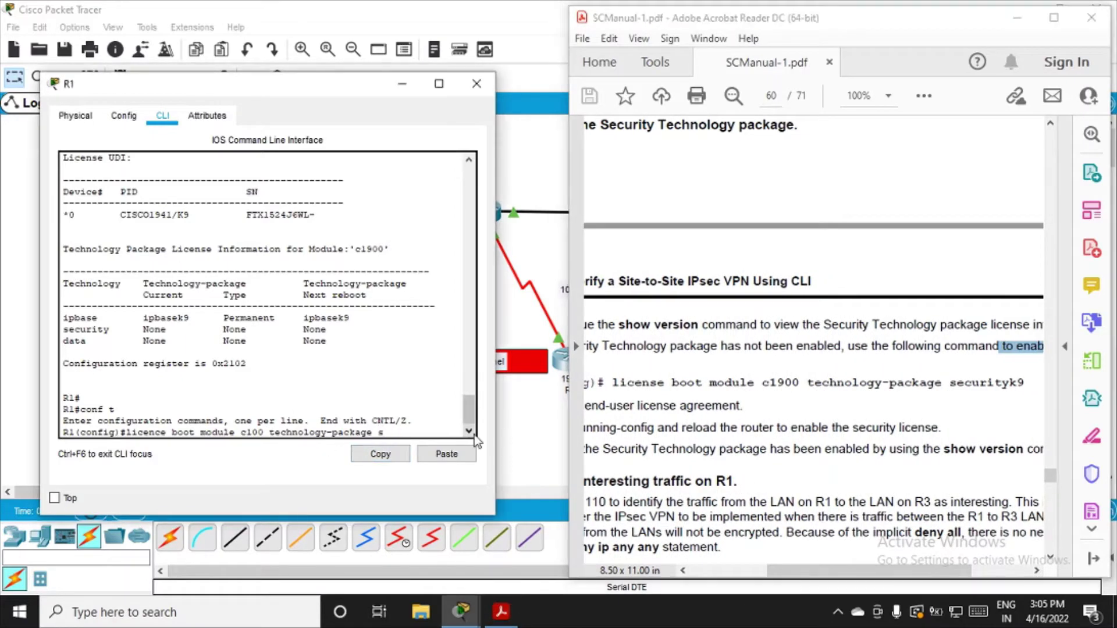
type("ecurityk9")
key("Return")
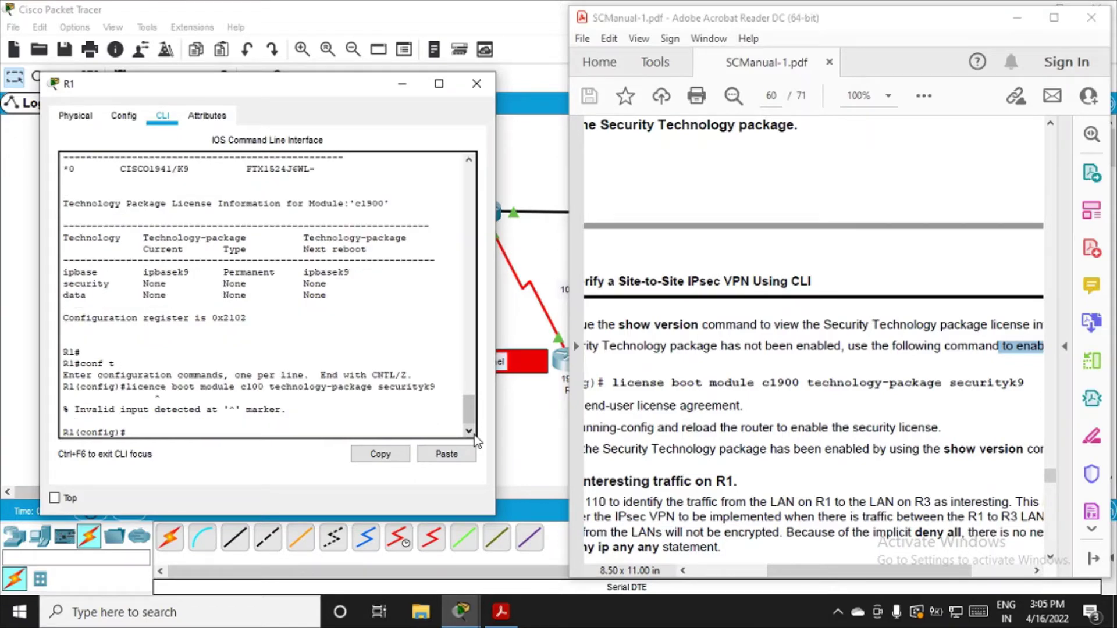
Recall the package command, correct its first word to license and run it again
key("Up")
key("Left")
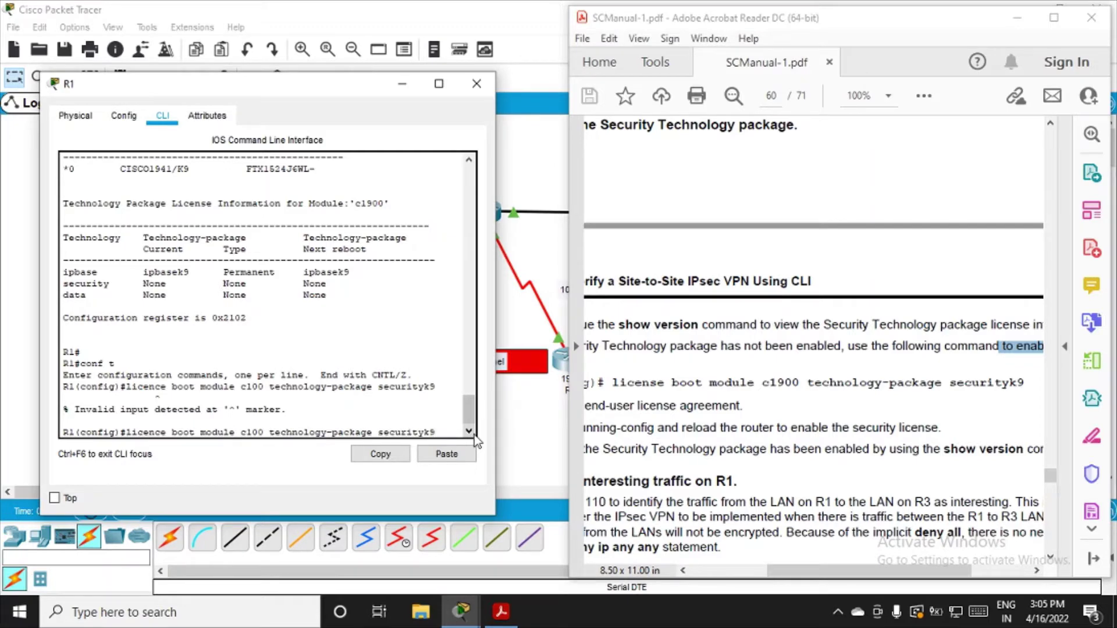
key("Left")
key("Left")
key("Left")
key("Left")
key("Left")
key("Left")
key("Left")
key("Left")
key("Left")
key("Left")
key("Left")
key("Left")
key("Left")
key("Left")
key("Left")
key("Left")
key("Left")
key("Left")
key("Left")
key("Left")
key("Left")
key("Left")
key("Left")
key("BackSpace")
type("s")
key("Return")
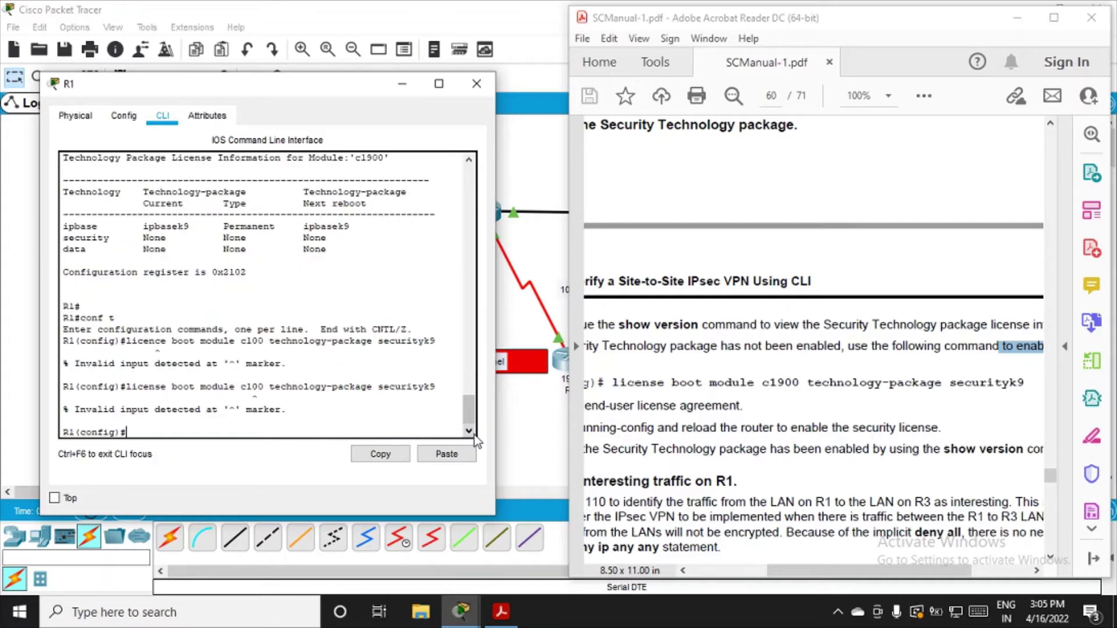
Correct the module name to c1900 and run license boot module c1900 technology-package securityk9 on R1
key("Up")
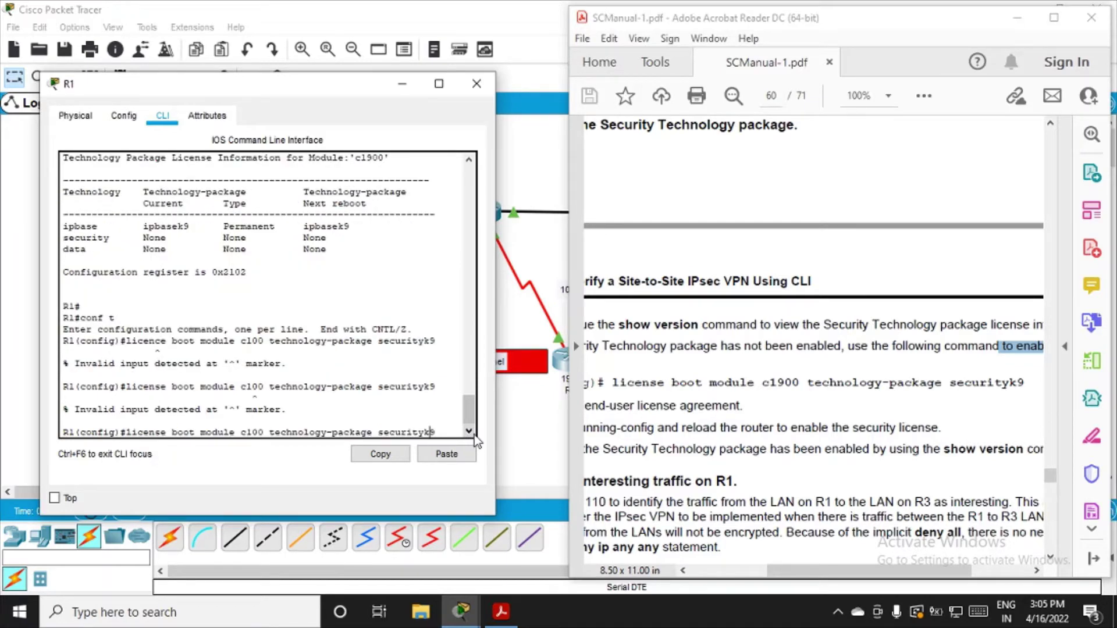
key("Left")
key("Left")
key("Left")
key("Left")
key("Left")
key("Left")
key("Left")
key("Left")
key("Left")
key("Left")
key("Left")
key("Left")
key("Left")
key("Left")
key("Left")
key("Left")
key("Left")
key("Left")
key("Left")
key("Left")
key("Left")
key("Left")
key("Left")
key("Left")
key("Left")
key("Left")
key("Left")
type("9")
key("Return")
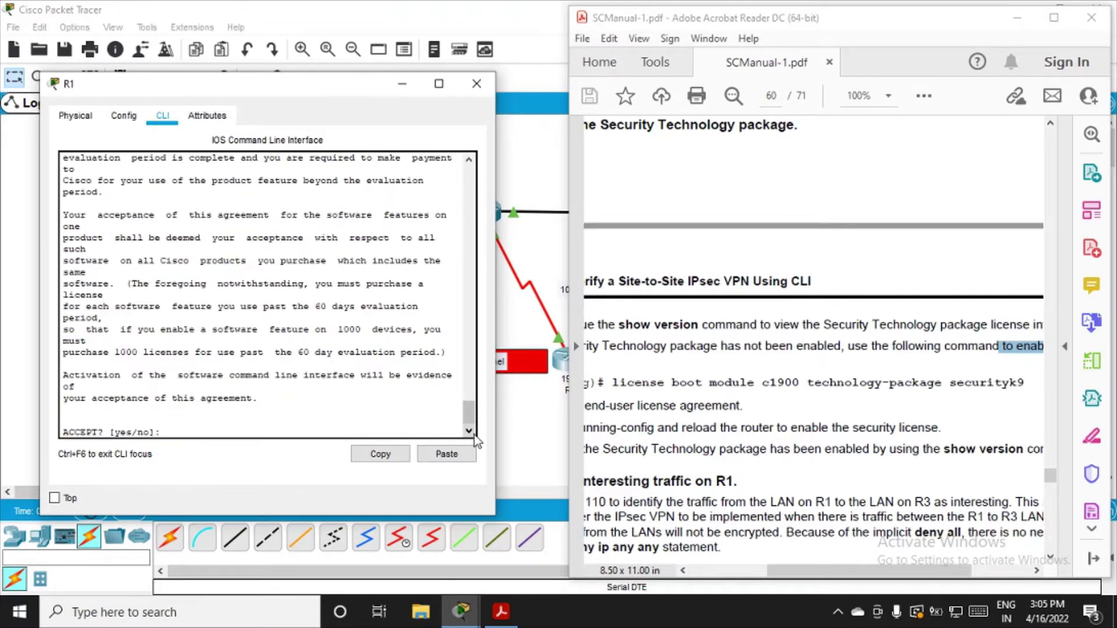
Accept the end-user license agreement with y and return to the configuration prompt
type("y")
key("Return")
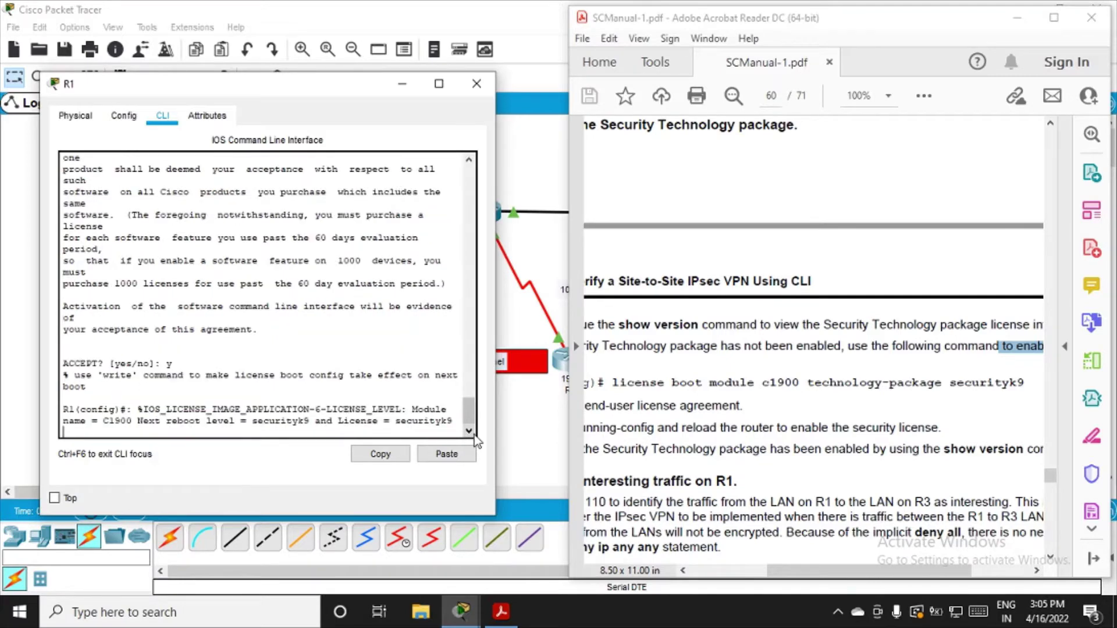
key("Return")
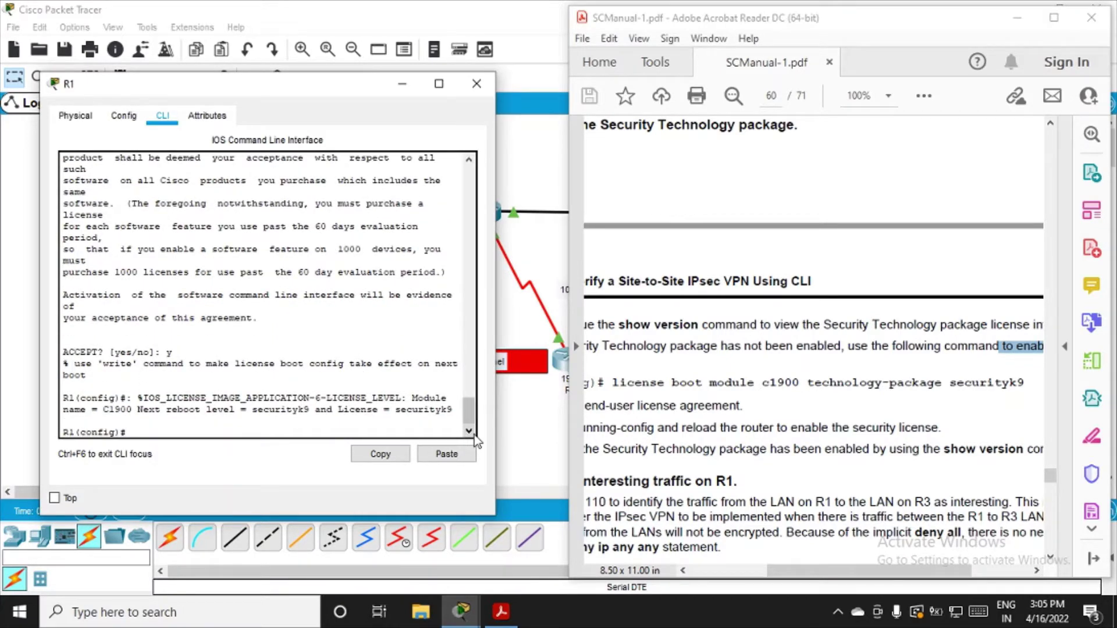
Check the manual's steps after the license agreement, then leave R1's global configuration mode with exit
left_click_drag(817, 579, 763, 580)
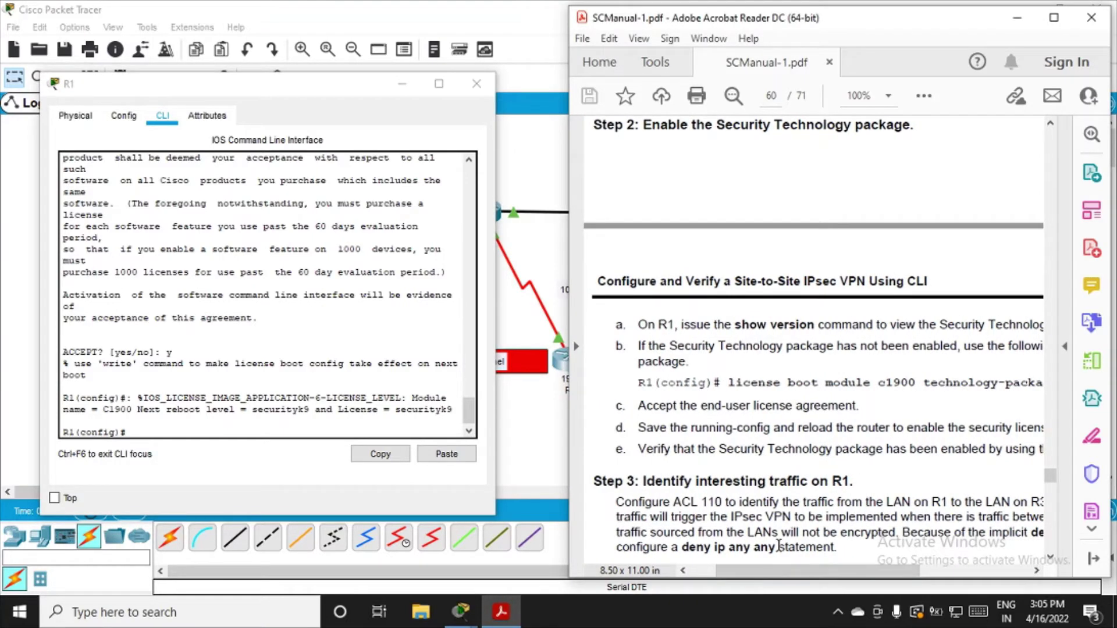
scroll(778, 547, "down", 6)
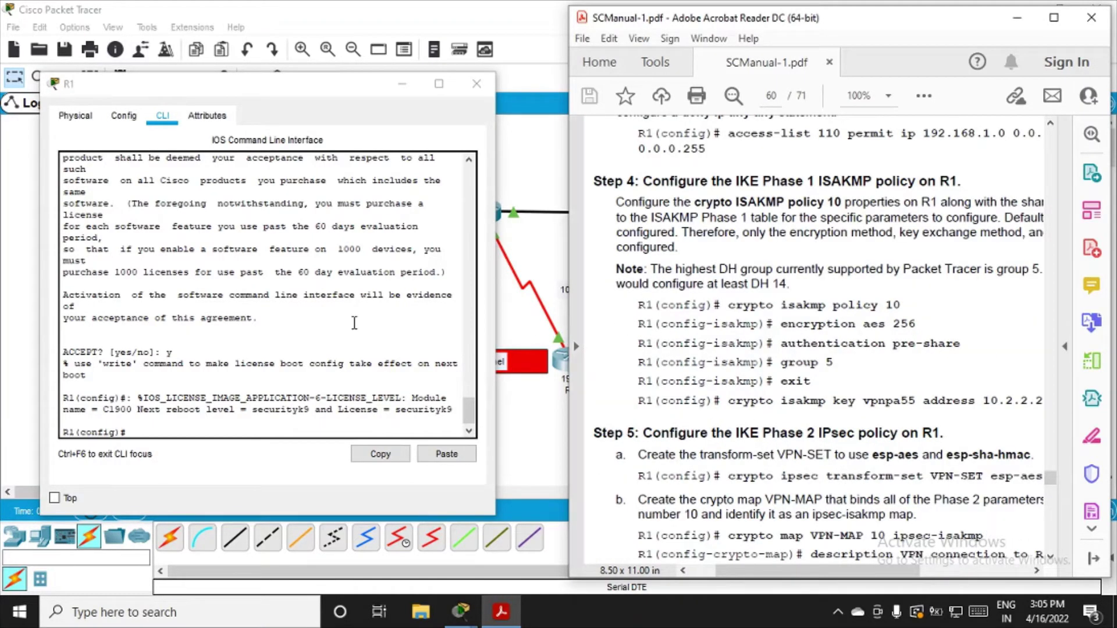
left_click(166, 421)
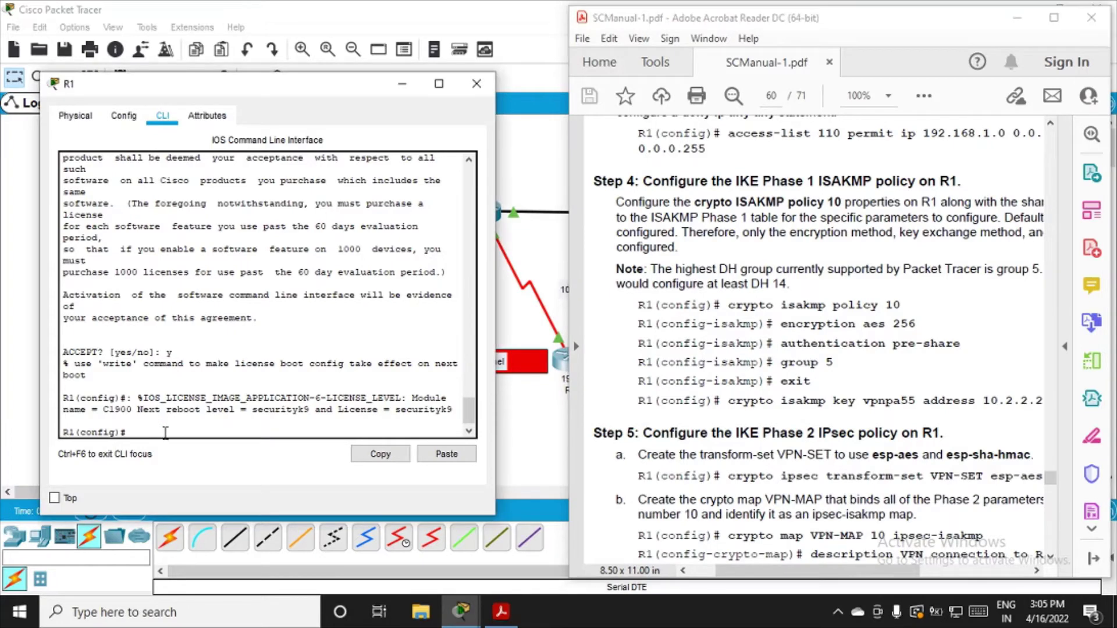
type("exxit")
key("Return")
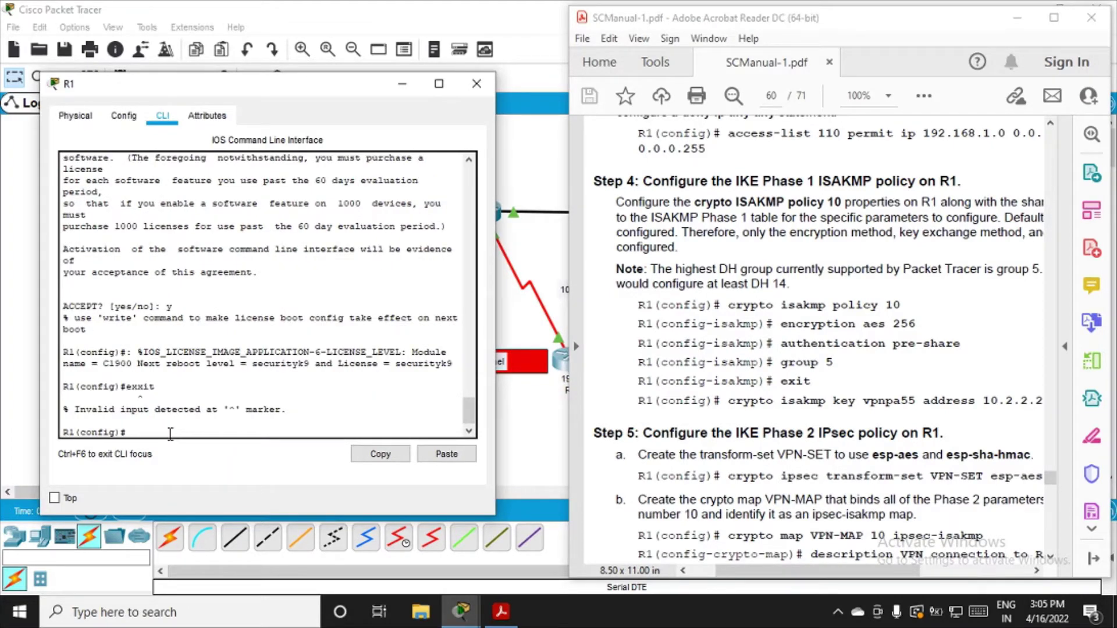
type("exit")
key("Return")
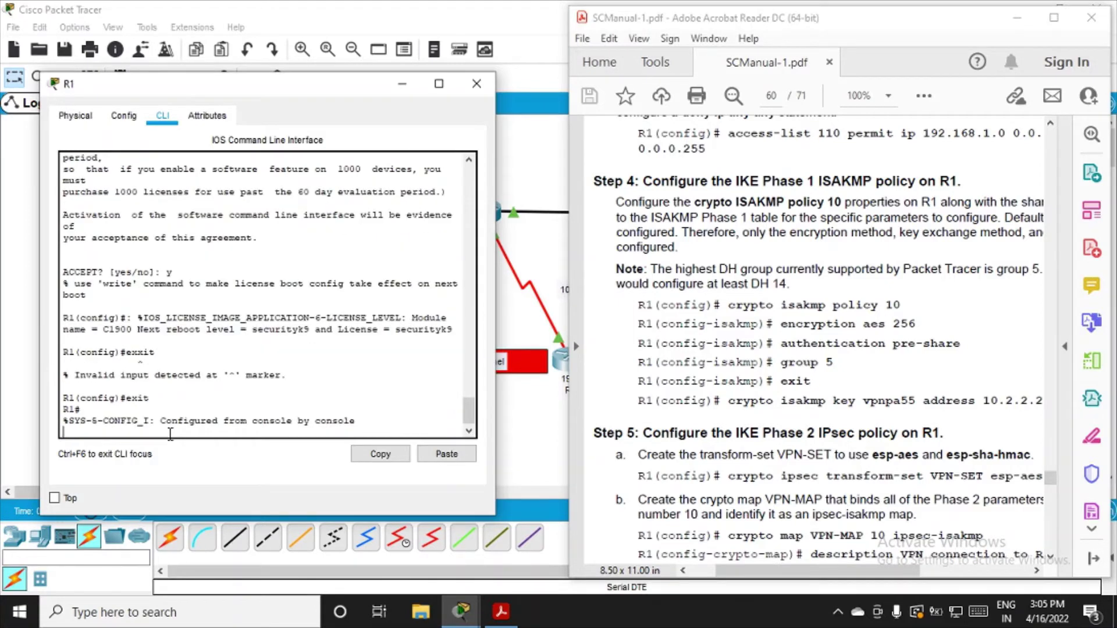
Run show version on R1 and page through to the technology package license information for module c1900
type("show version")
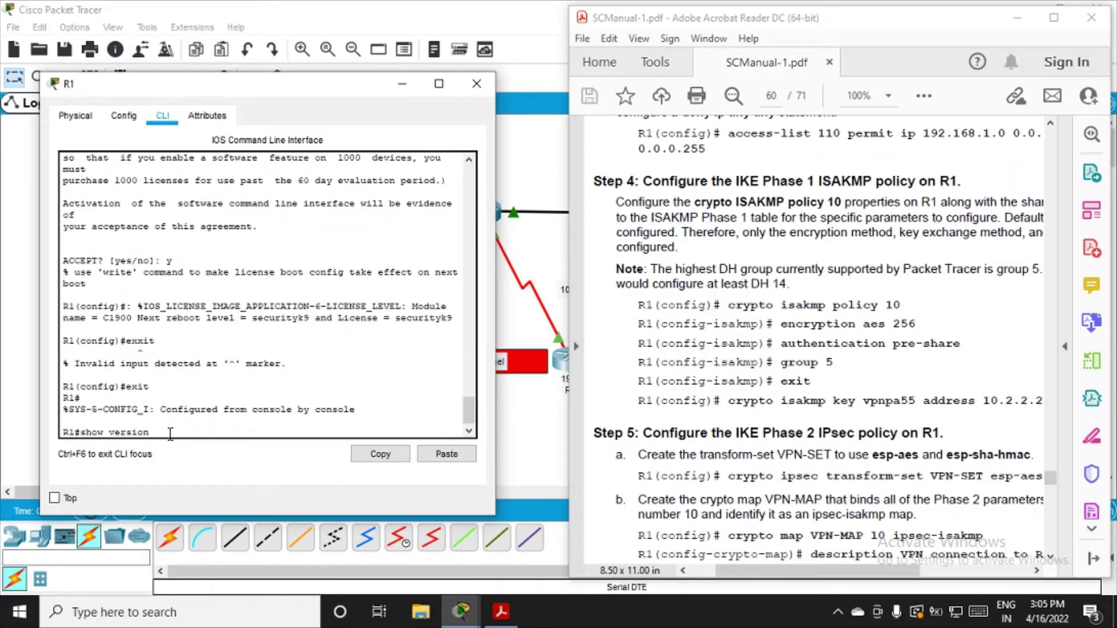
key("Return")
key("space")
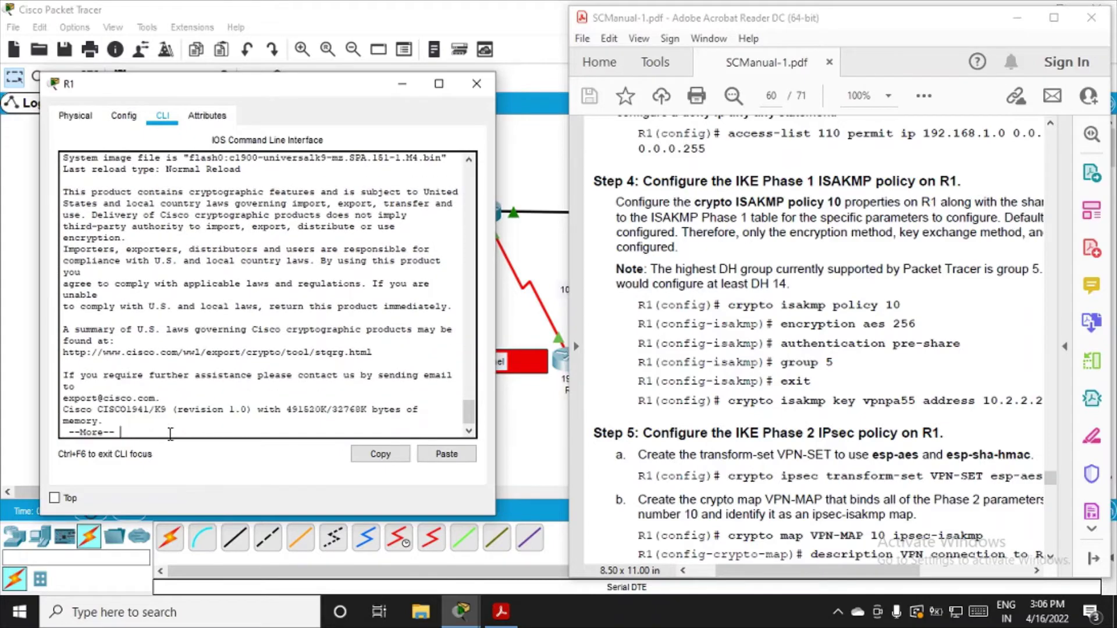
key("space")
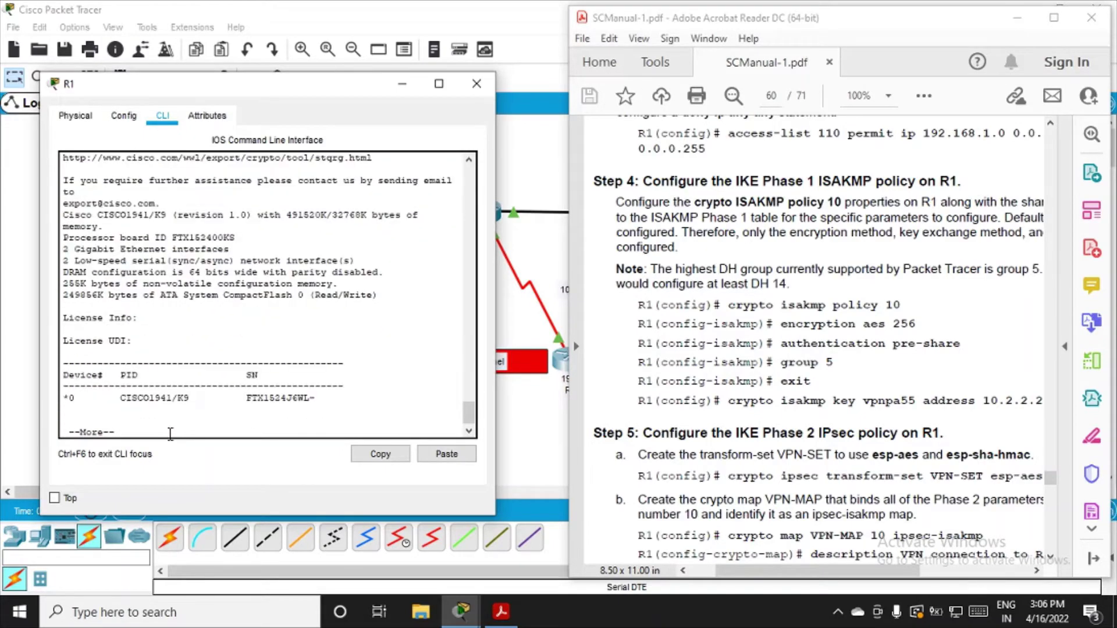
key("space")
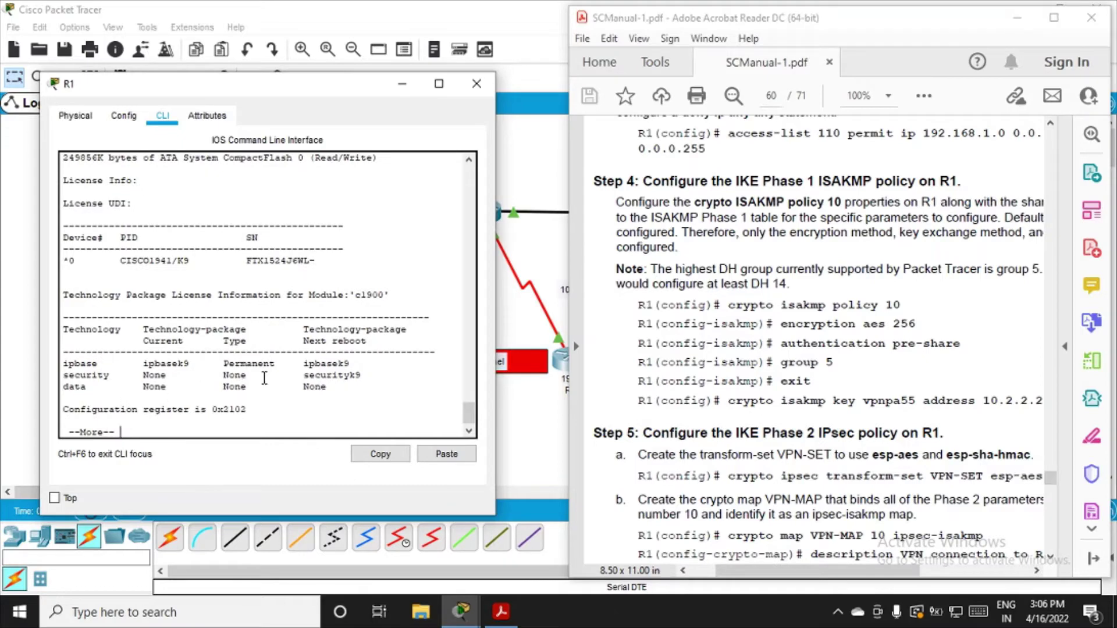
key("space")
key("Return")
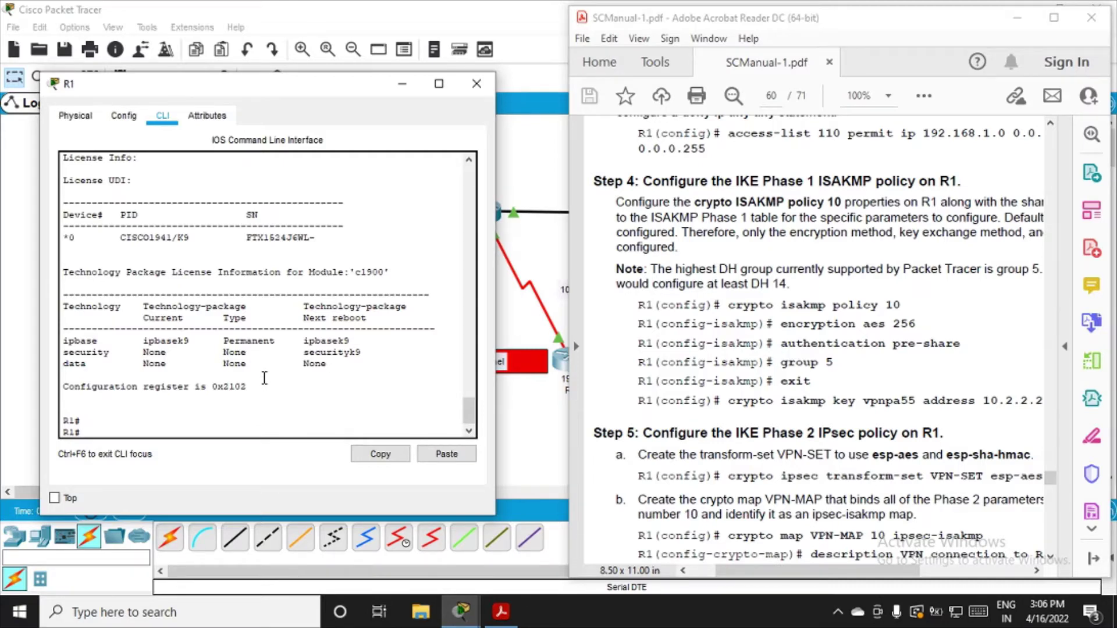
Try to save R1's running configuration with copy run start, using 4 as the destination filename
type("copy run start")
key("Return")
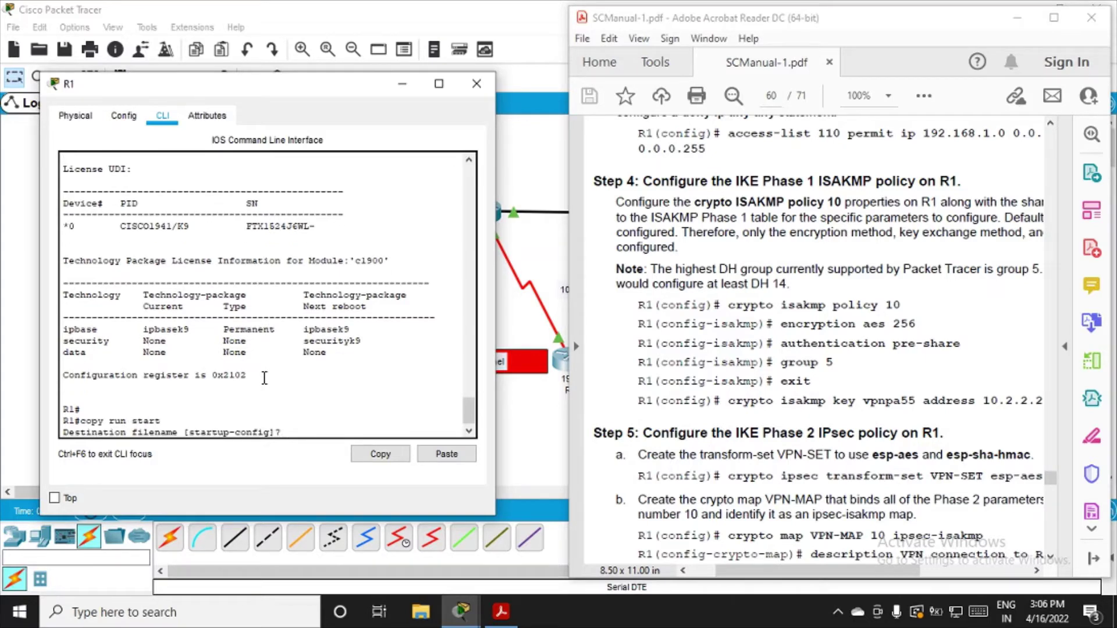
type("4")
key("Return")
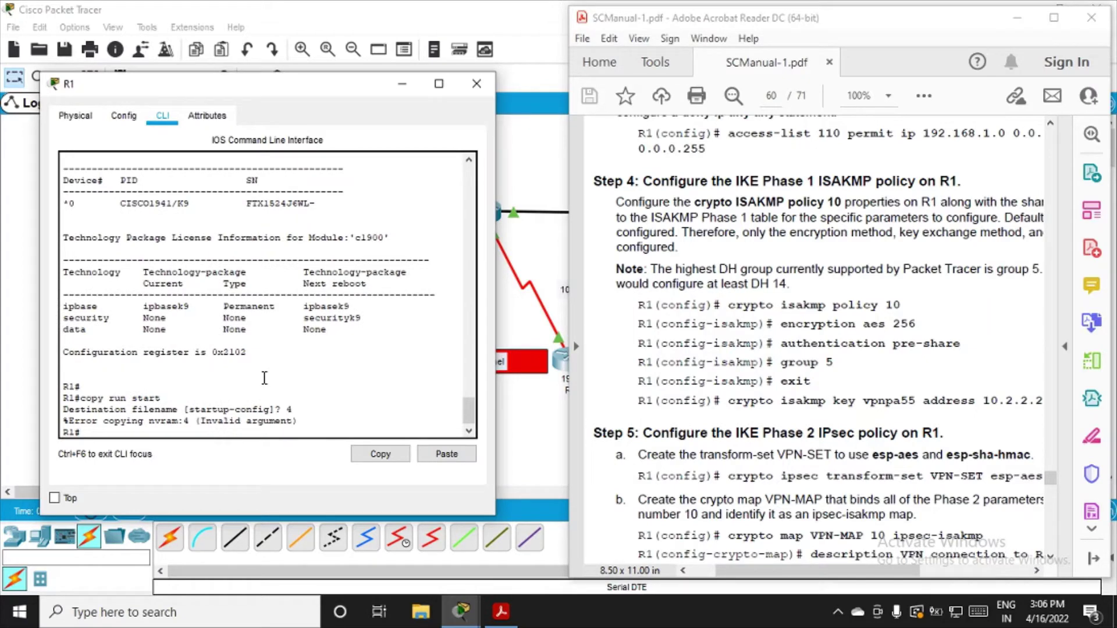
Run copy run start again on R1 and accept the default destination filename startup-config
key("Up")
key("Return")
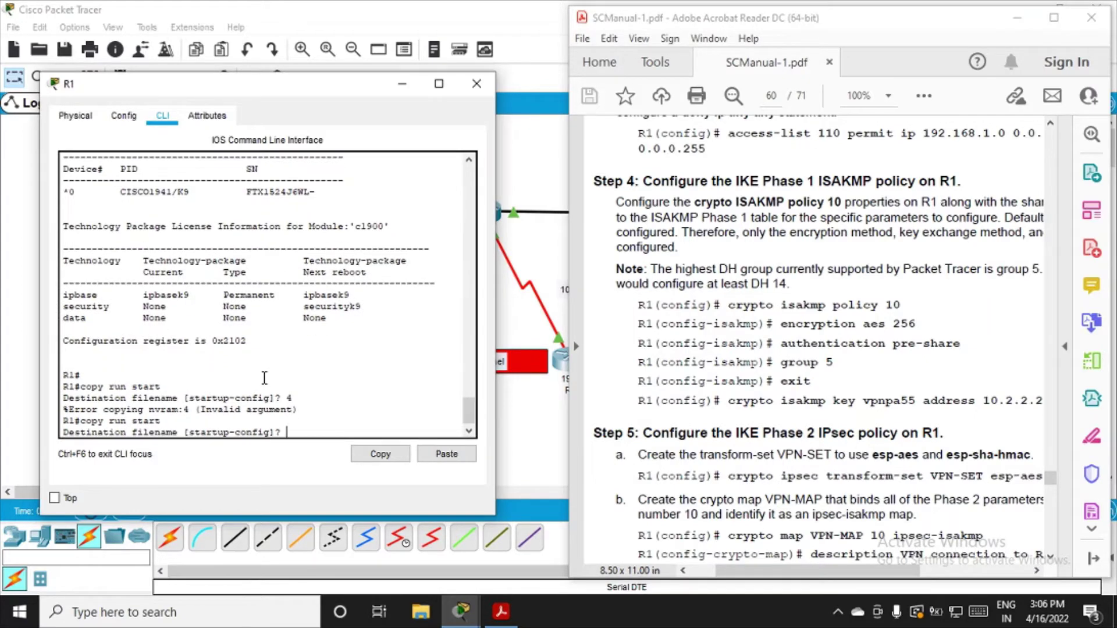
key("Return")
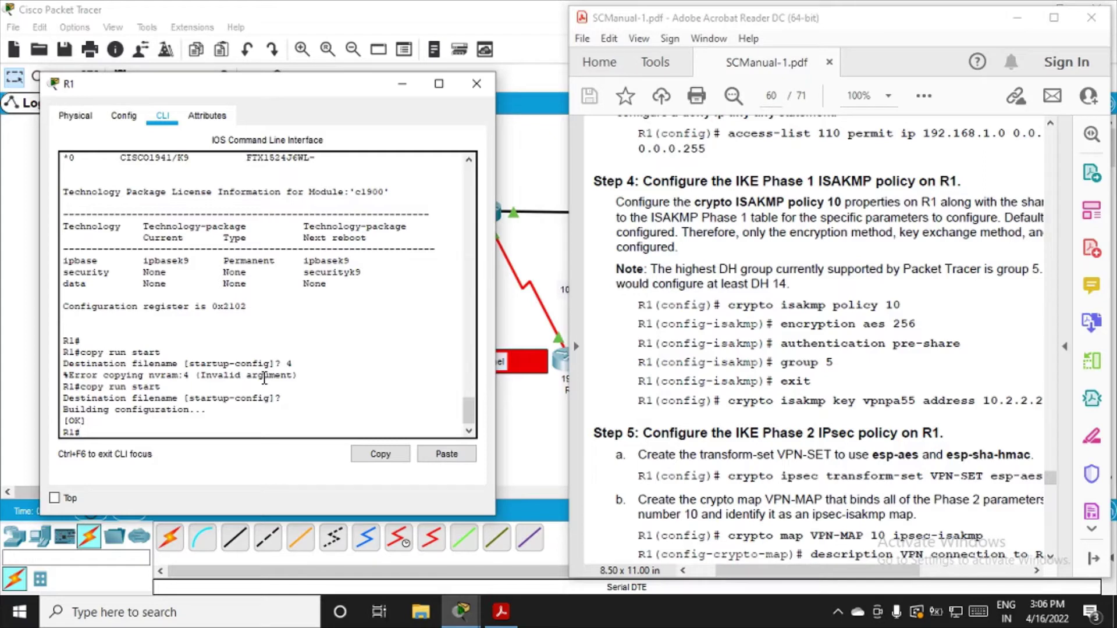
Reload R1, confirm the reload, and enter privileged EXEC mode with en once the router has restarted
type("reload")
key("Return")
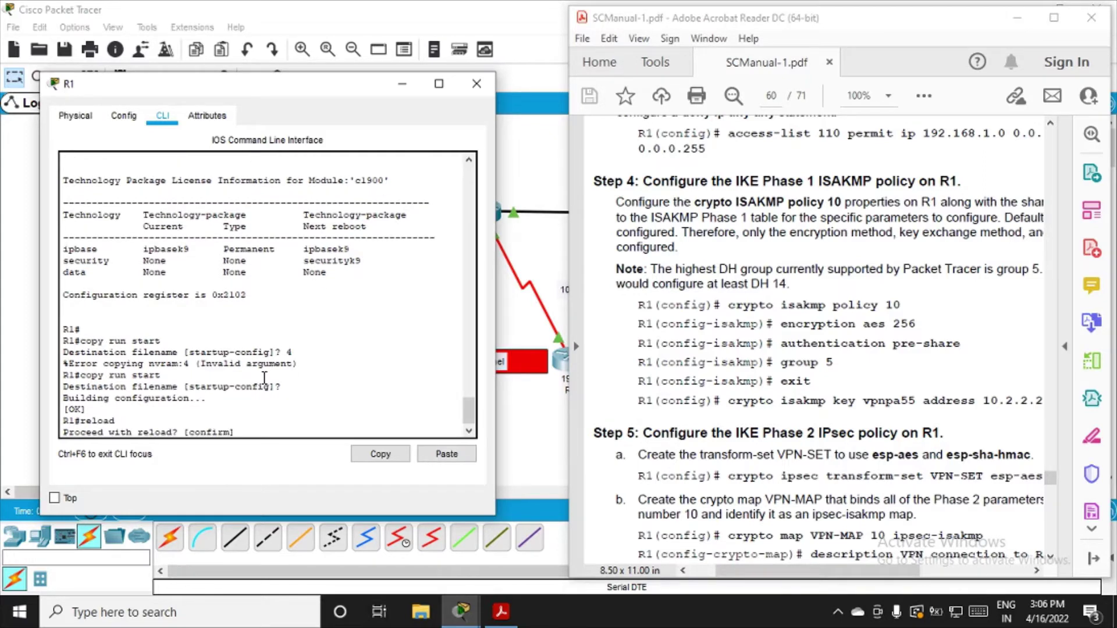
key("Return")
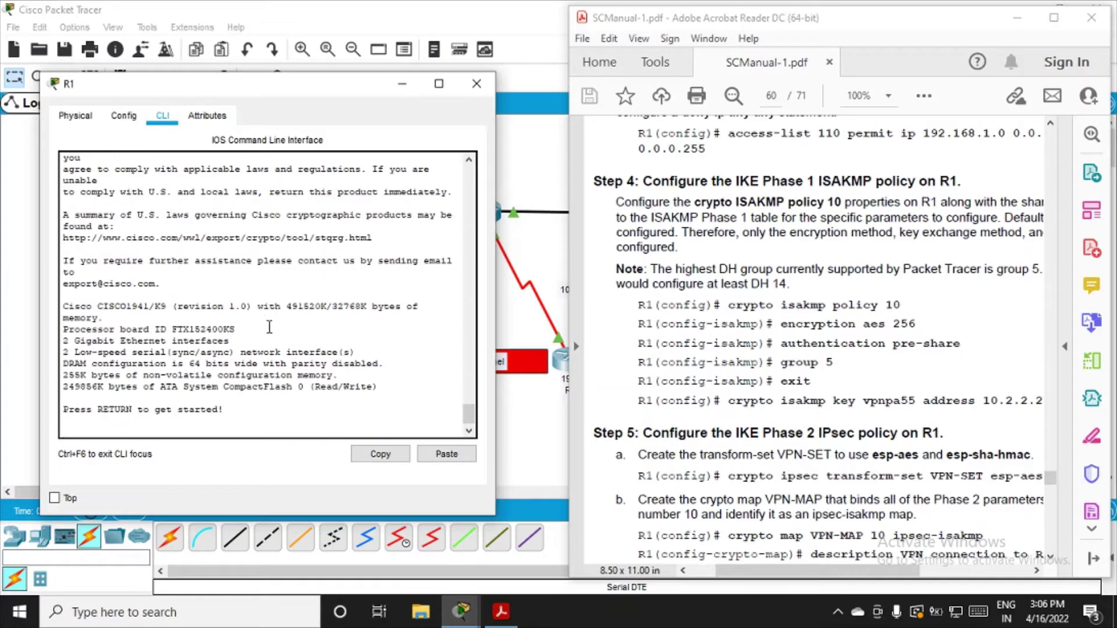
key("Return")
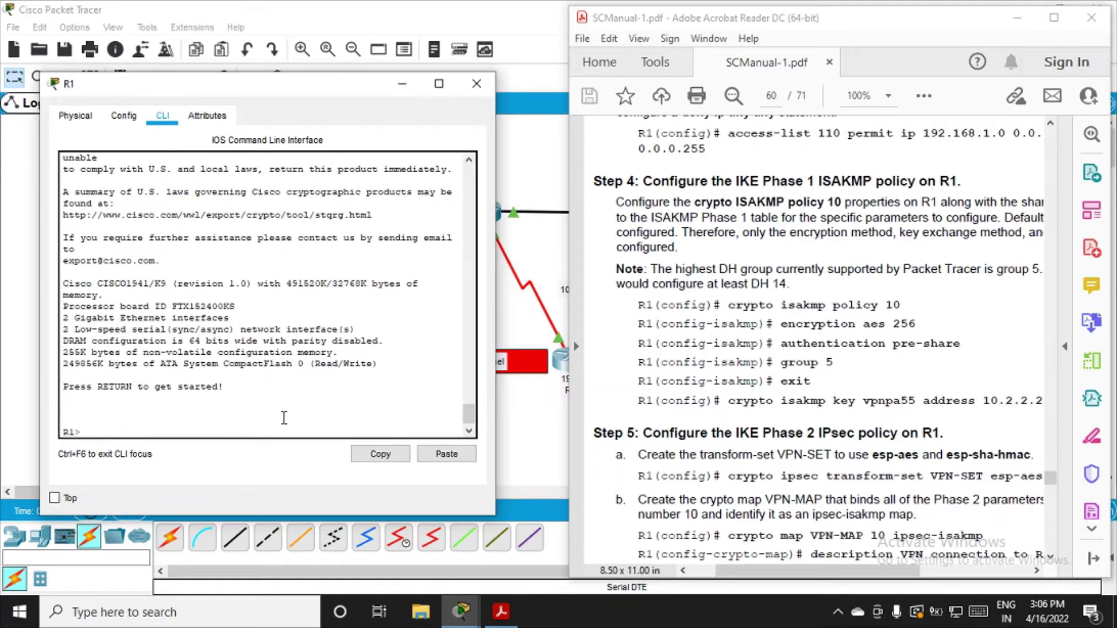
type("en")
key("Return")
Run show version on the reloaded R1 and page down to the technology package license table
type("s")
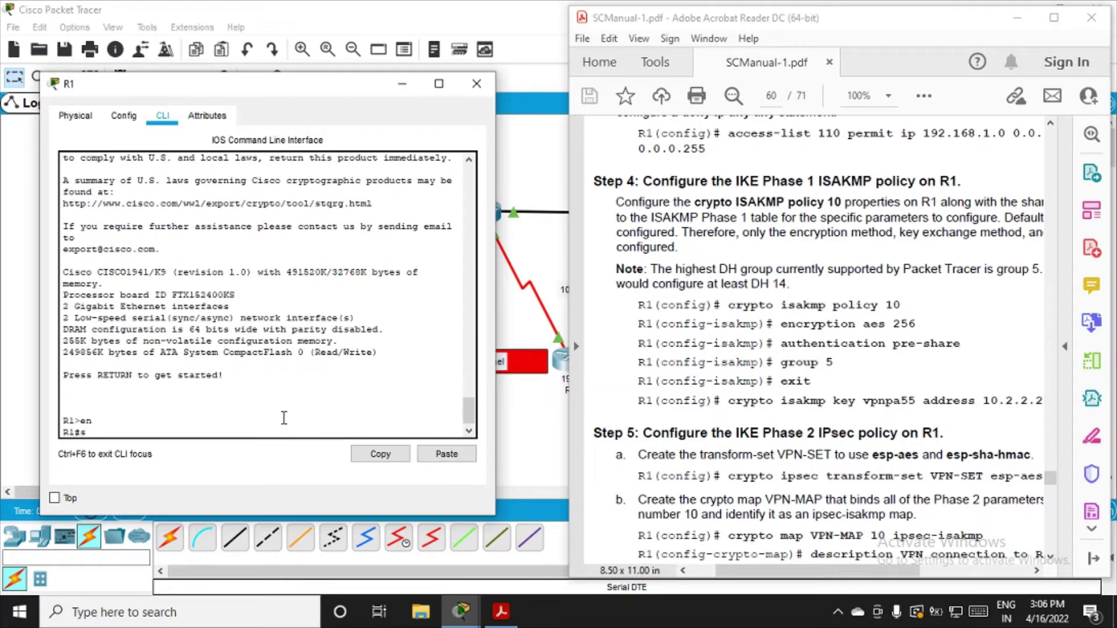
type("how version")
key("Return")
key("space")
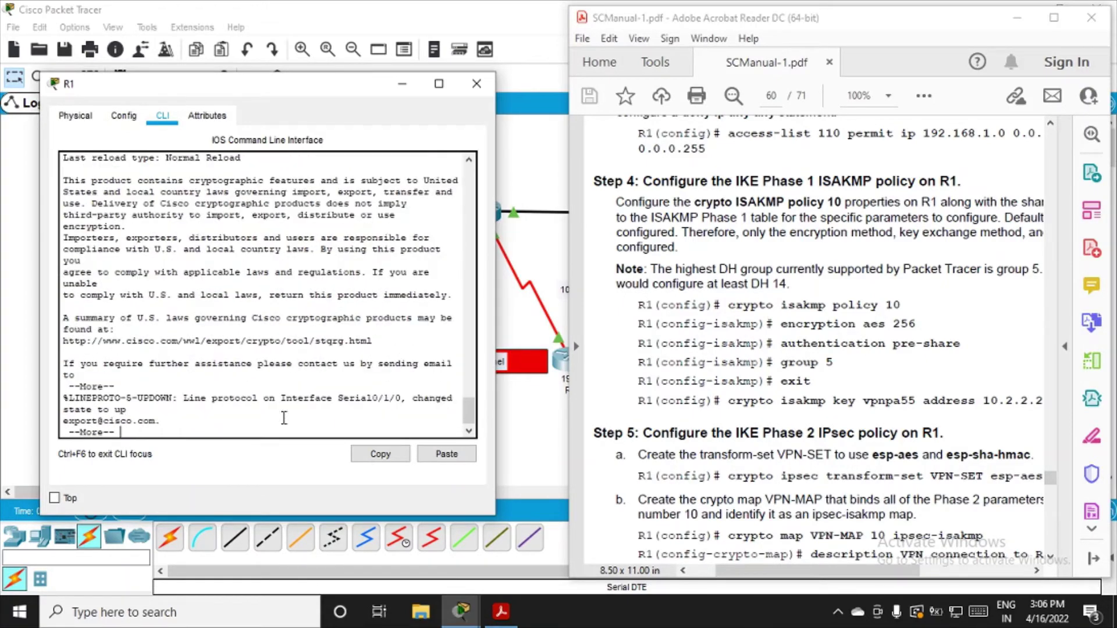
key("space")
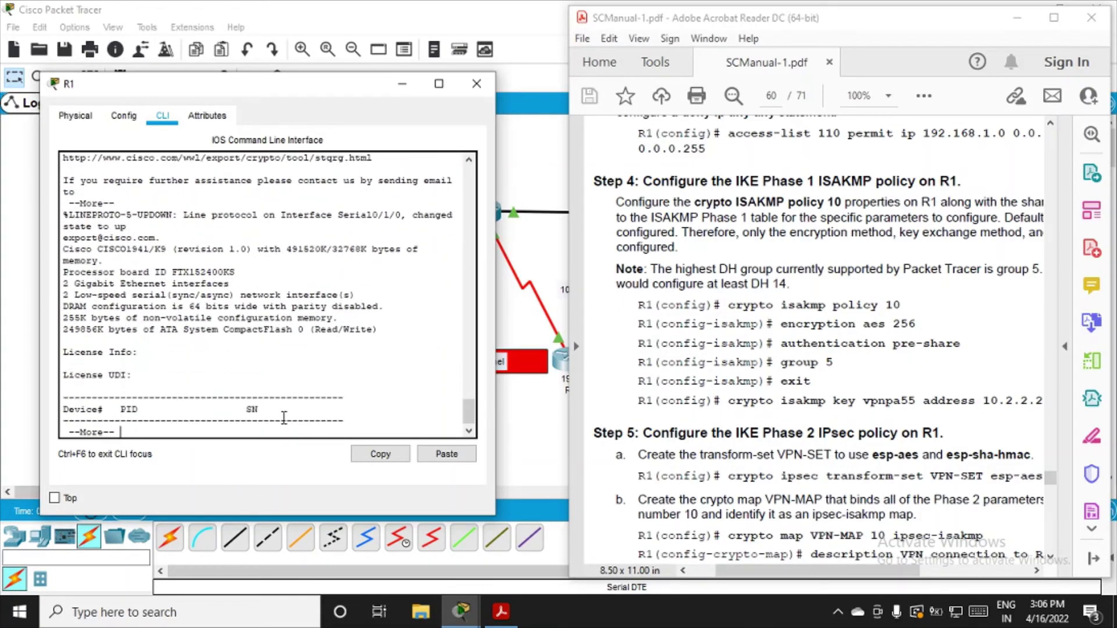
key("space")
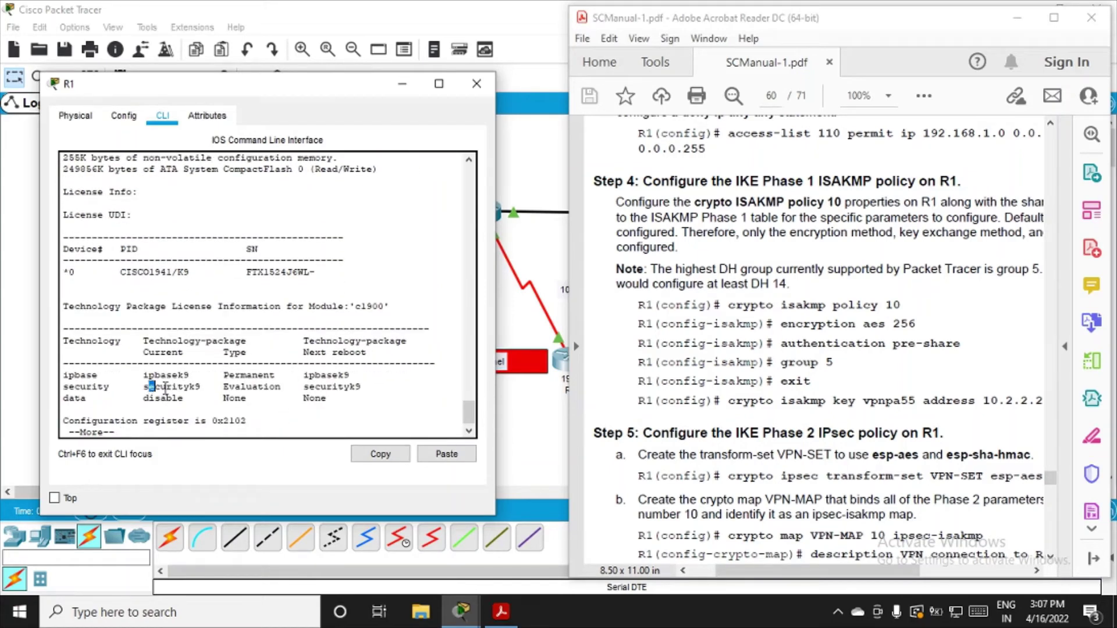
Examine the security row's current package, type and next-reboot entries, then finish the output to return to the R1 prompt
double_click(165, 387)
left_click(237, 387)
left_click_drag(237, 387, 268, 387)
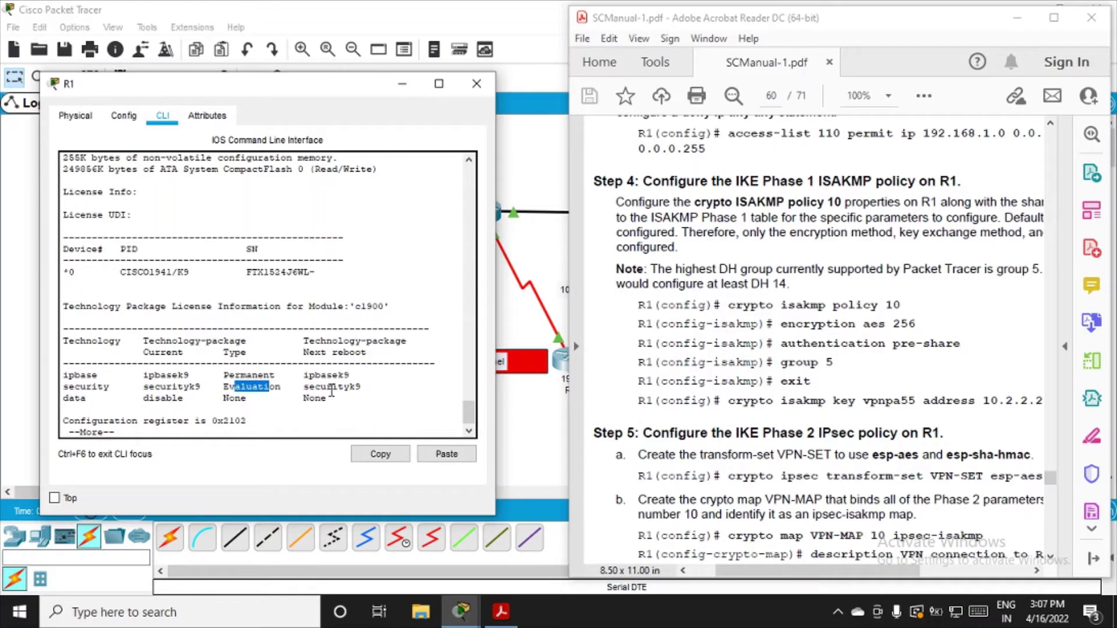
left_click_drag(328, 387, 365, 387)
left_click(193, 433)
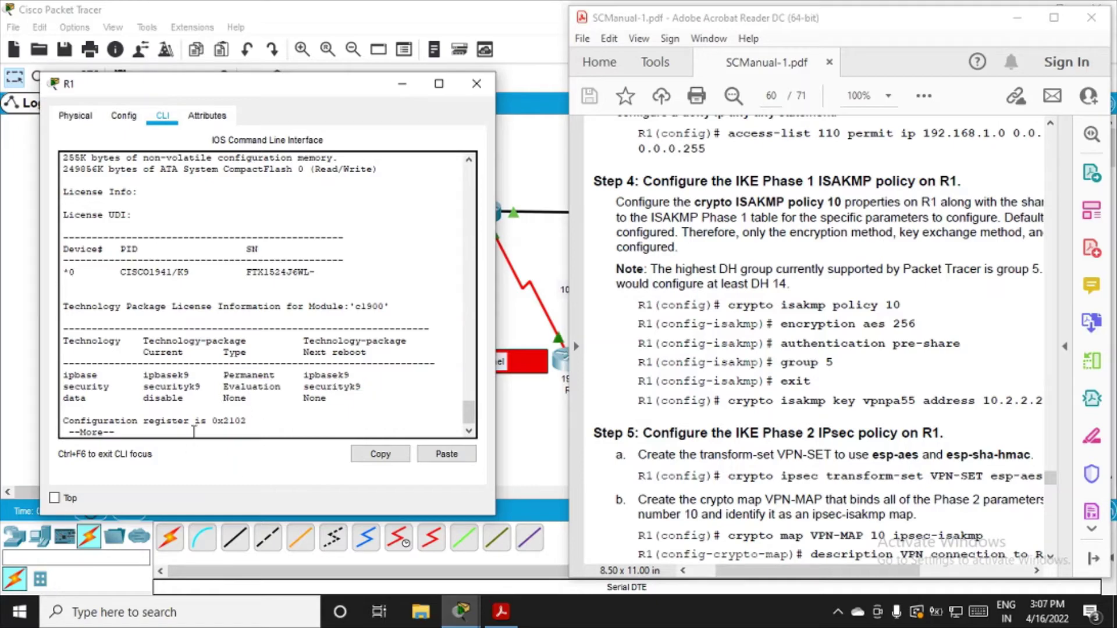
key("Return")
key("Return")
key("Return")
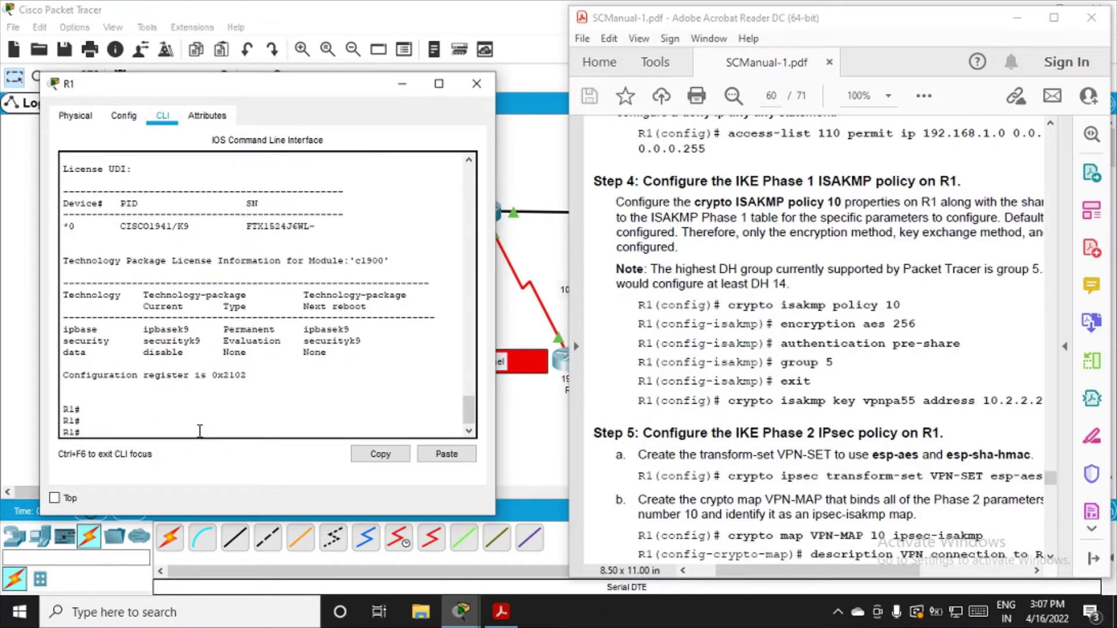
Review the manual's instructions on accepting the license agreement, saving and reloading the router, and verifying the Security Technology package
scroll(846, 342, "up", 5)
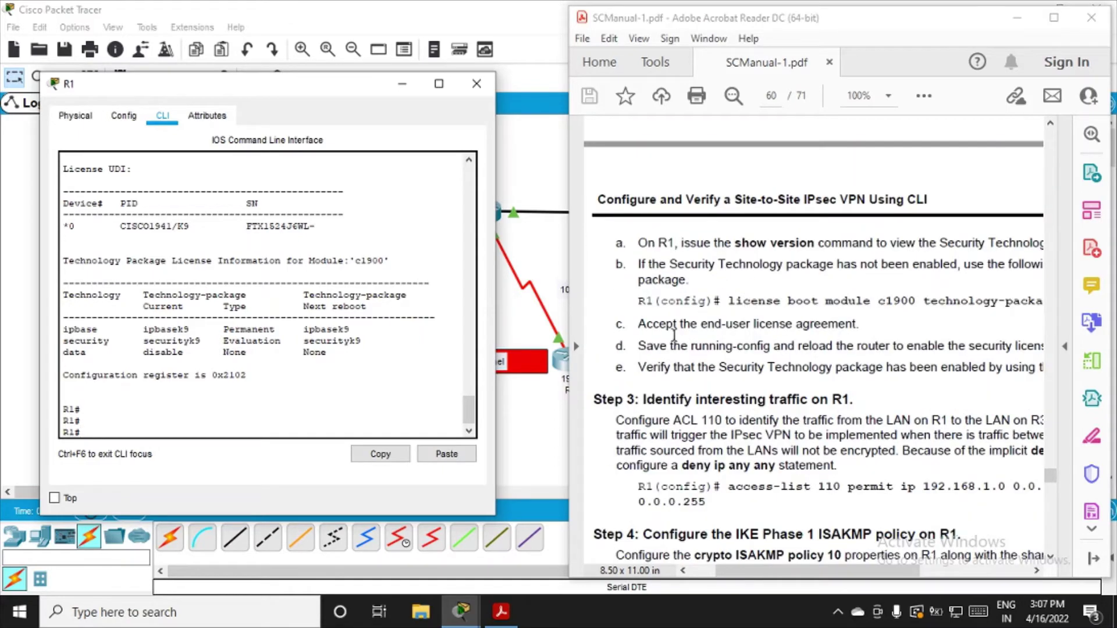
left_click_drag(639, 324, 821, 328)
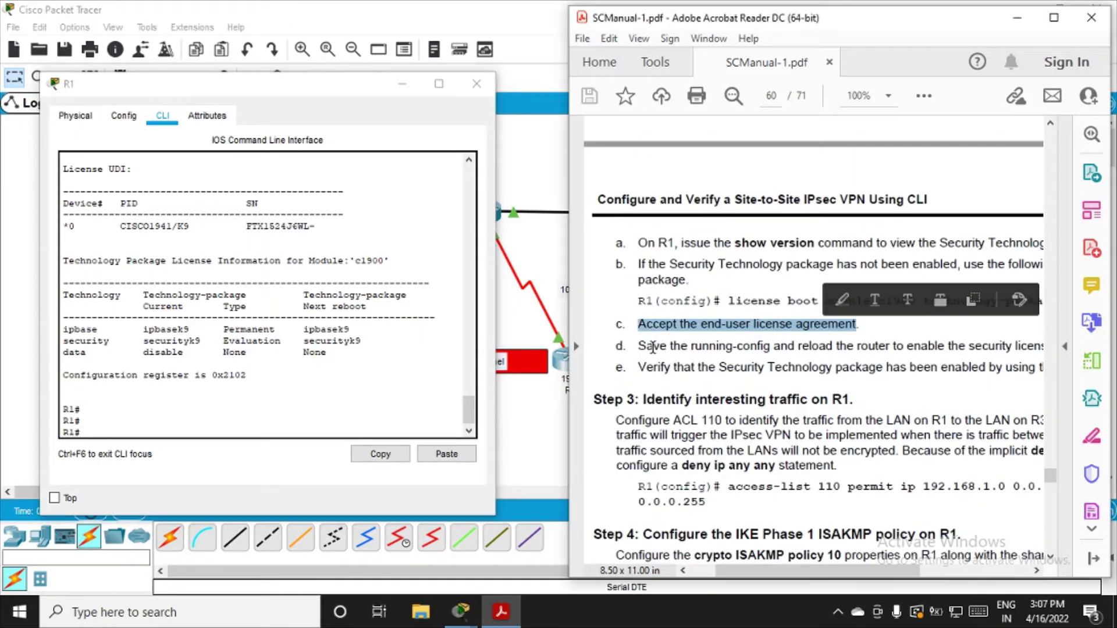
left_click_drag(638, 345, 795, 347)
left_click_drag(715, 367, 831, 368)
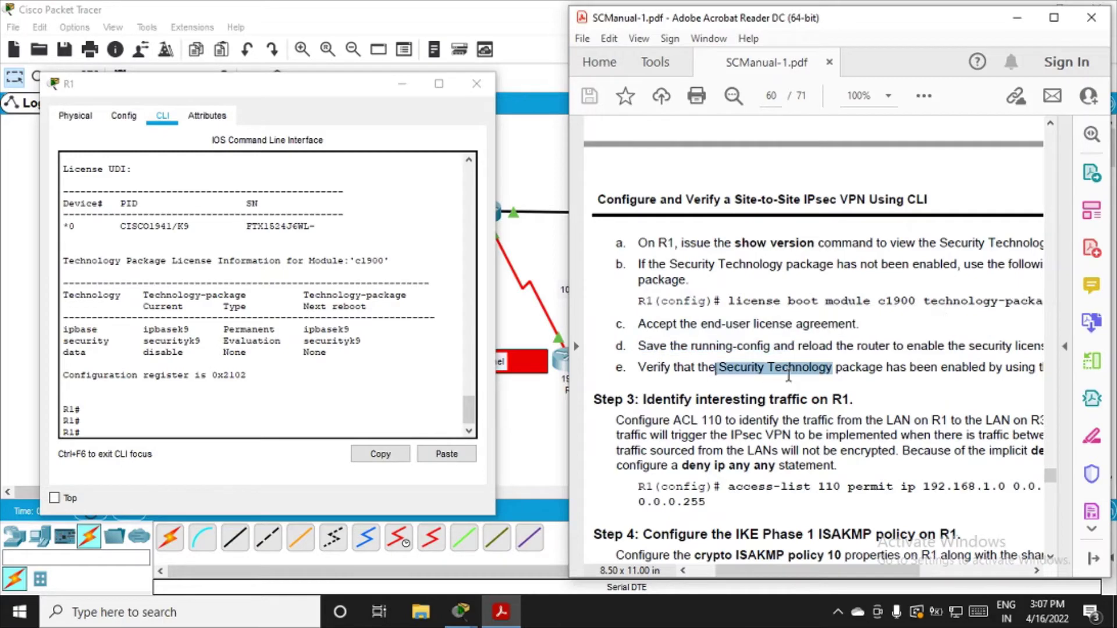
Read Step 3 of the manual on identifying interesting traffic on R1, including the full access-list 110 command
scroll(731, 494, "down", 3)
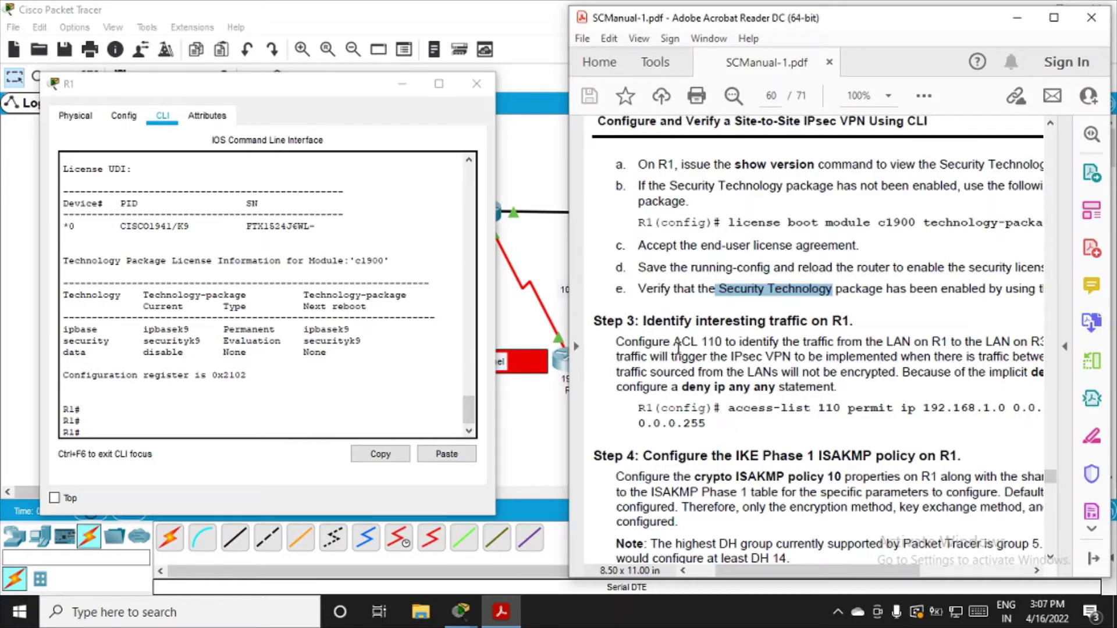
left_click_drag(674, 342, 706, 342)
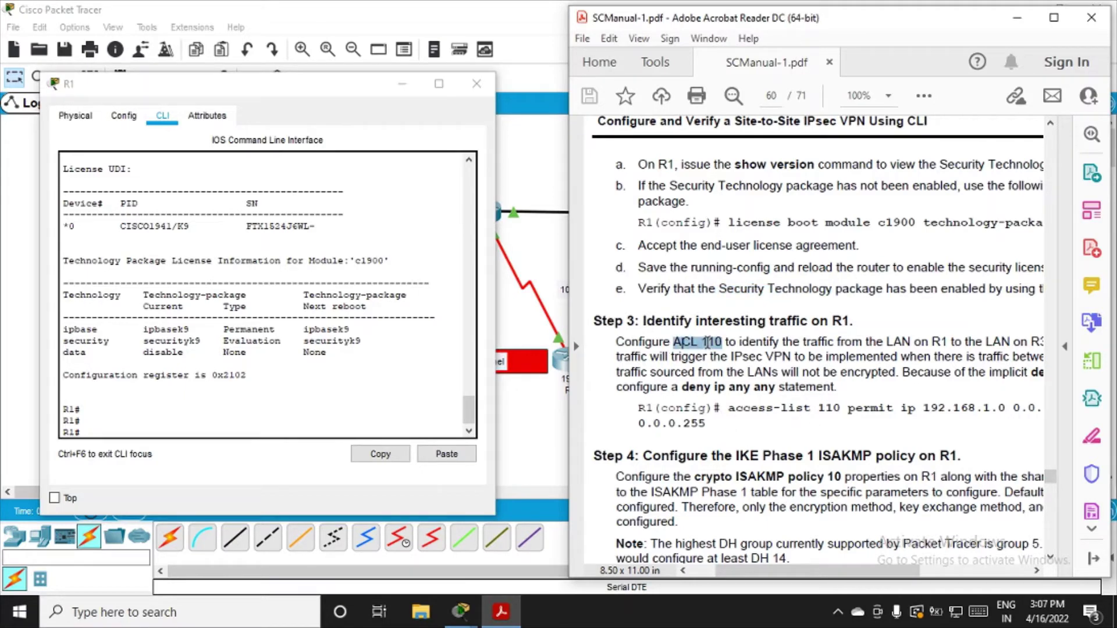
mouse_move(786, 575)
left_mouse_down()
mouse_move(883, 572)
mouse_move(774, 584)
left_mouse_up()
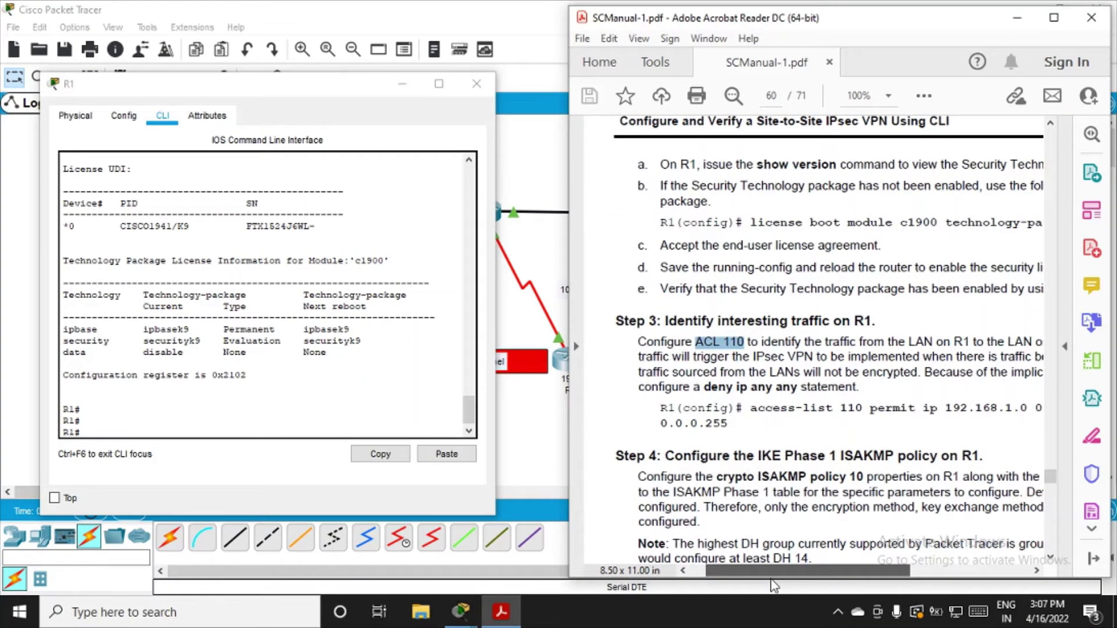
left_click_drag(773, 585, 771, 579)
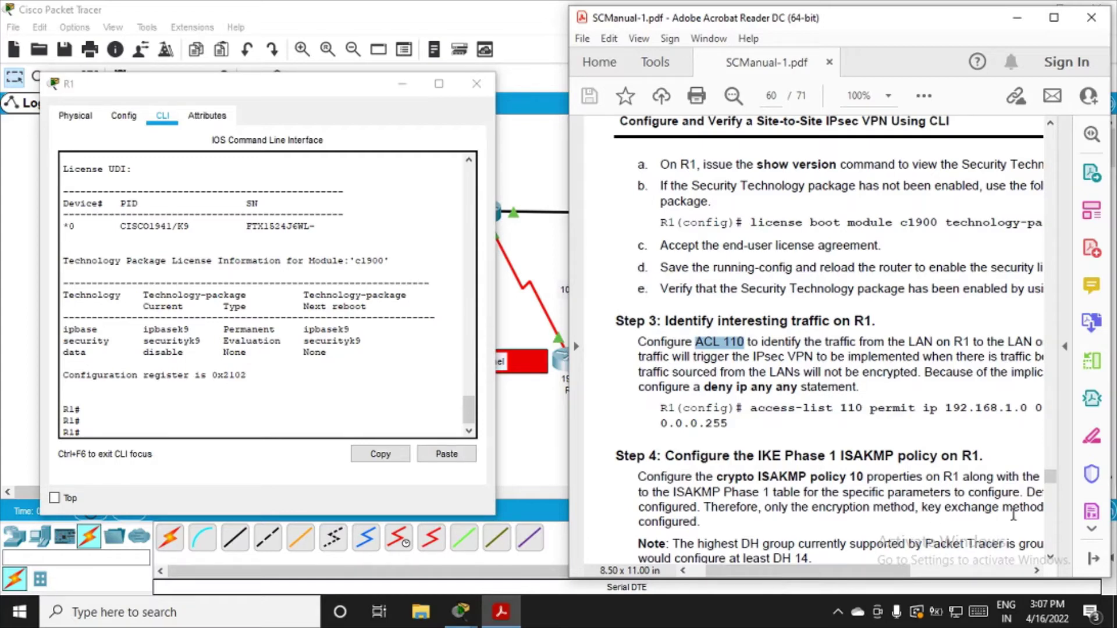
mouse_move(866, 576)
left_mouse_down()
mouse_move(962, 582)
mouse_move(876, 577)
left_mouse_up()
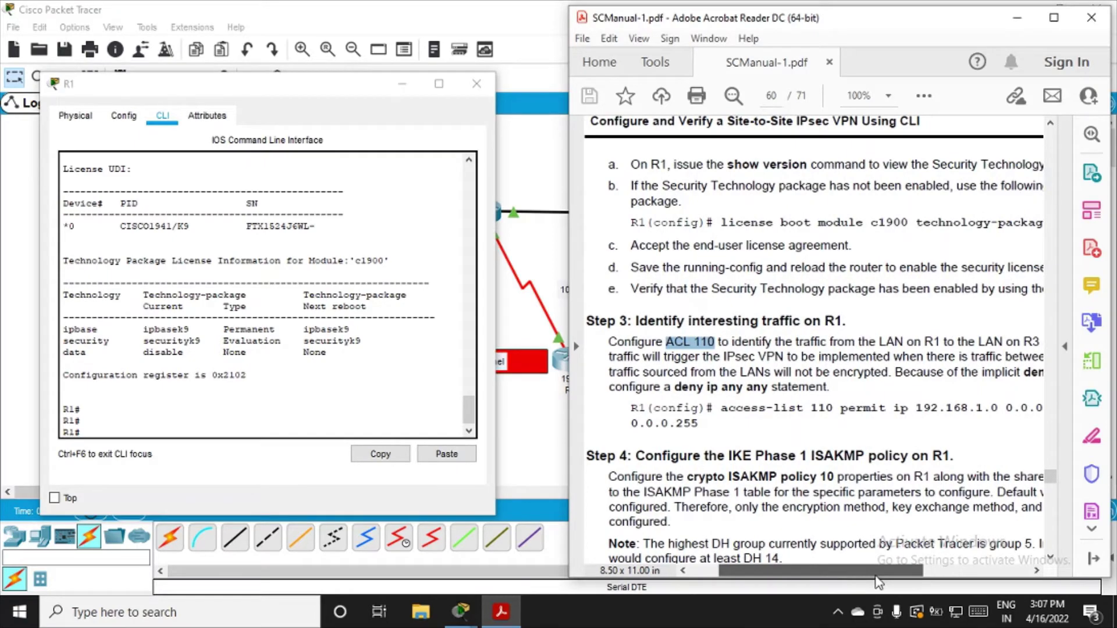
left_click_drag(877, 582, 958, 581)
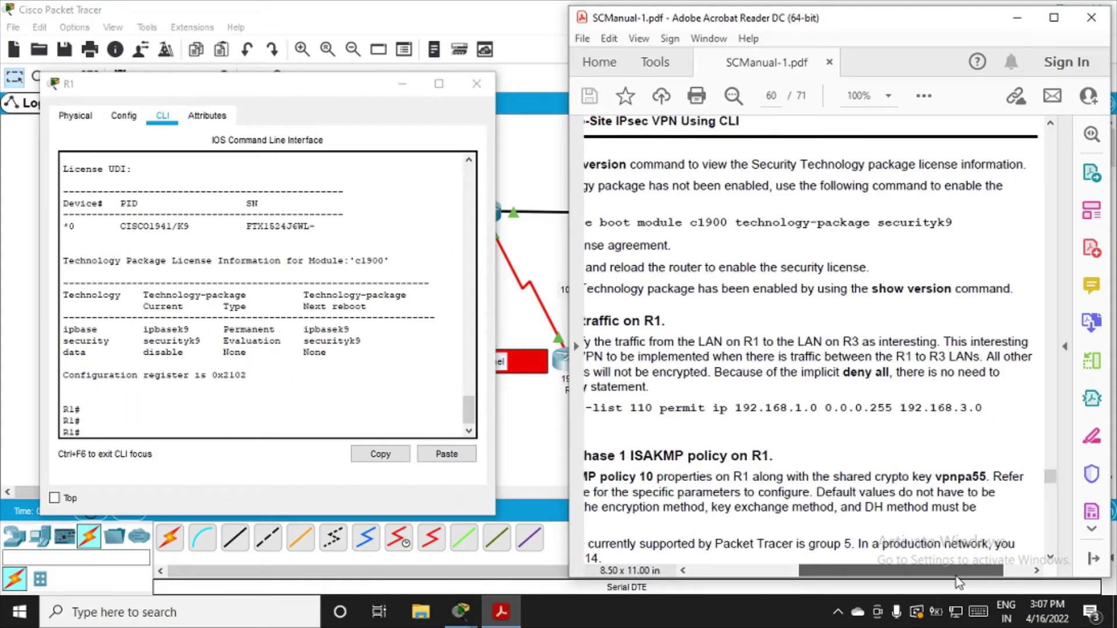
left_click_drag(955, 576, 797, 582)
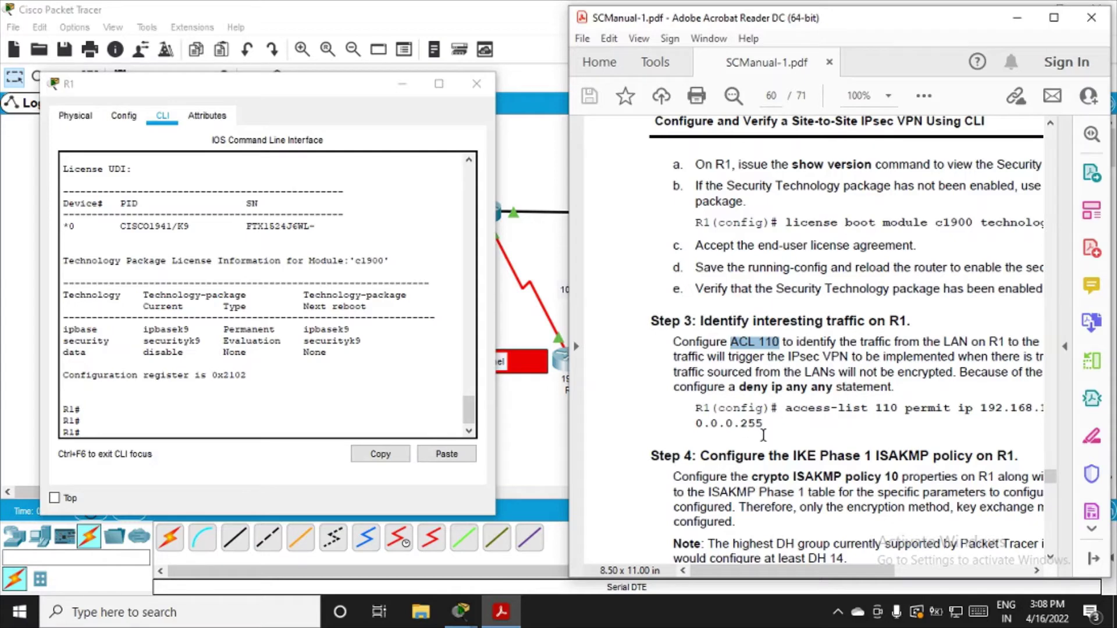
double_click(742, 407)
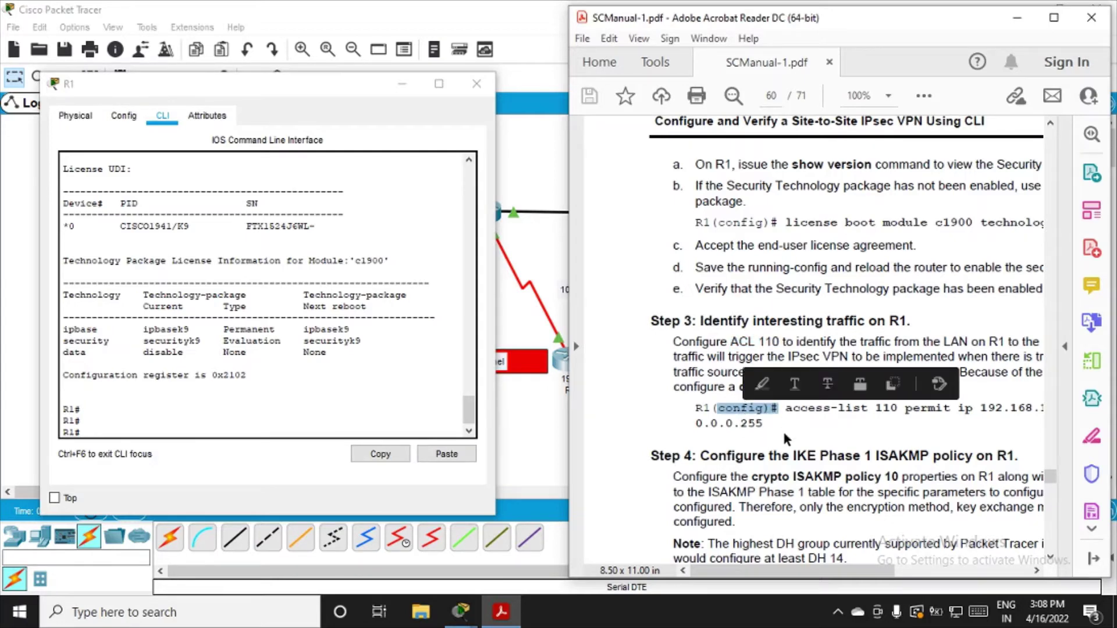
Enter global configuration mode on R1 with conf t
left_click(198, 427)
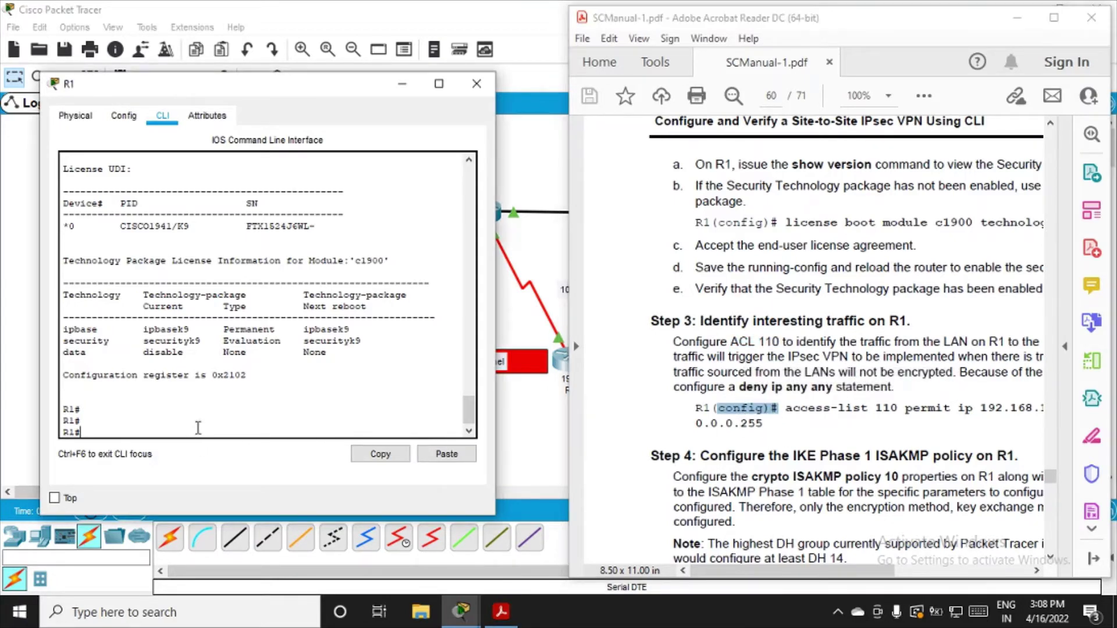
type("conf t")
key("Return")
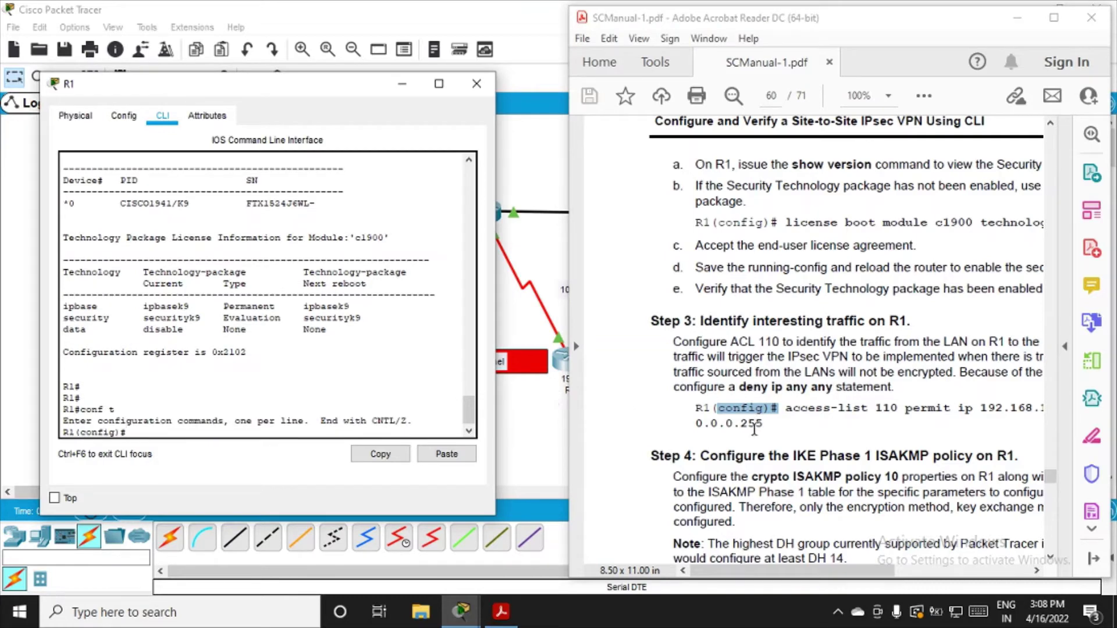
Begin an access-list 110 entry on R1 permitting ip from source 192.168.1.0 with wildcard 0.0.0.255, following the manual's command
left_click(766, 573)
left_click_drag(766, 574, 796, 574)
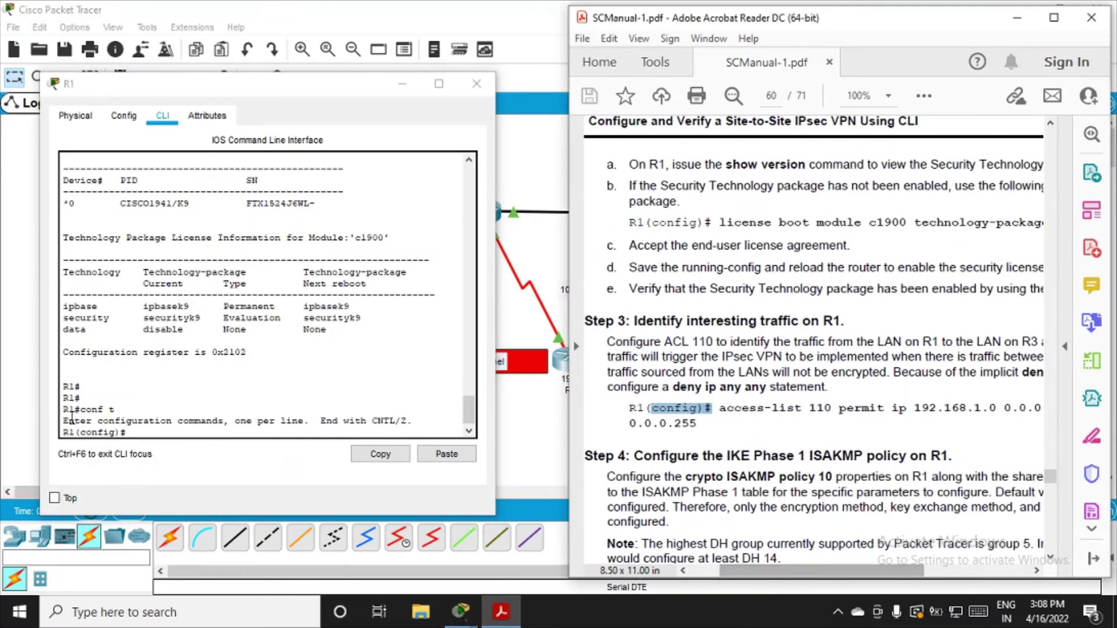
left_click(147, 432)
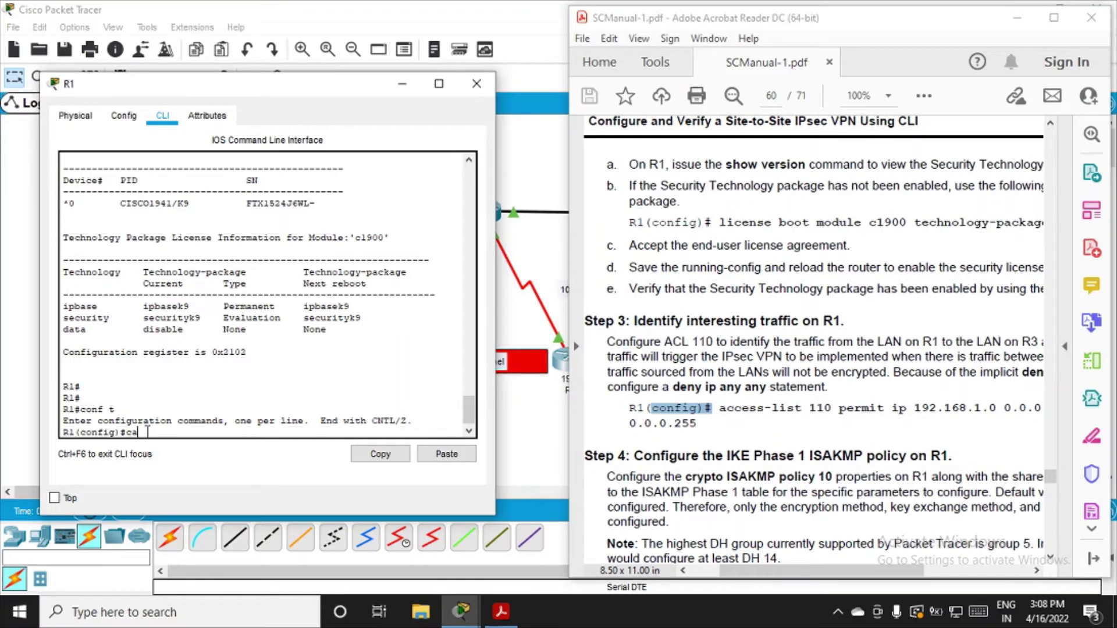
type("ca")
key("BackSpace")
type("access-list 110 permi")
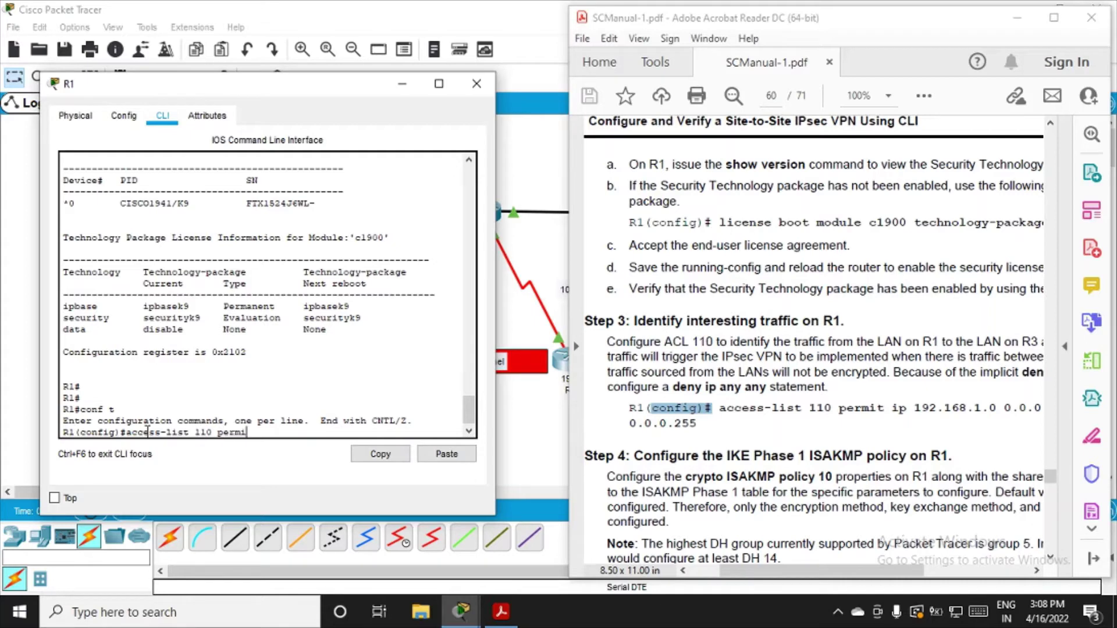
type("t ip")
type(" 192.168.")
type("1.1")
type("0")
left_click_drag(761, 572, 807, 570)
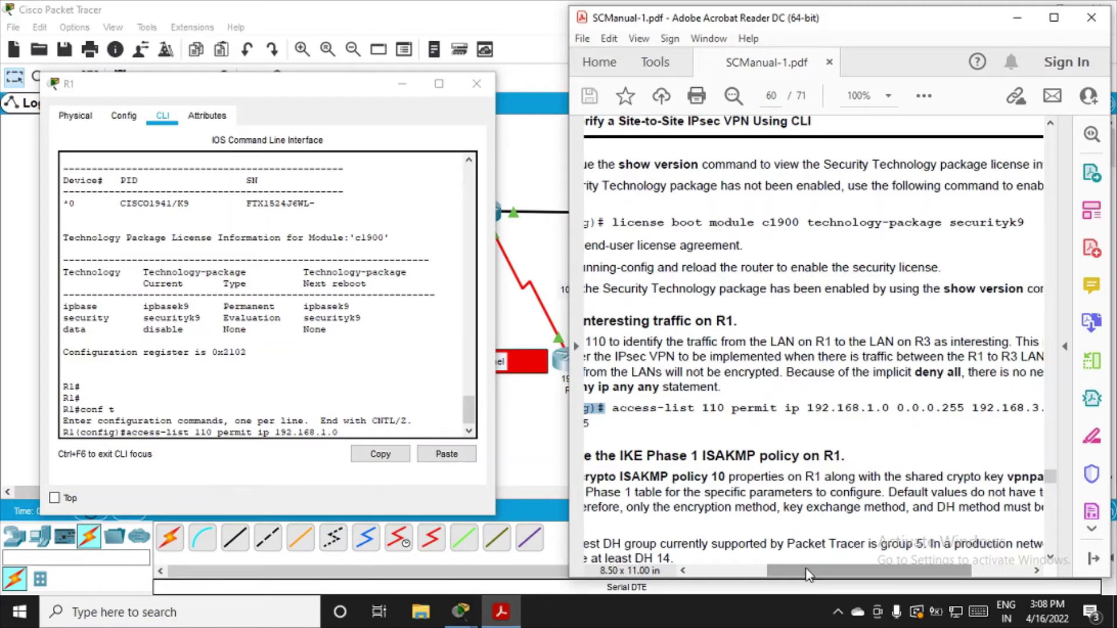
left_click(359, 432)
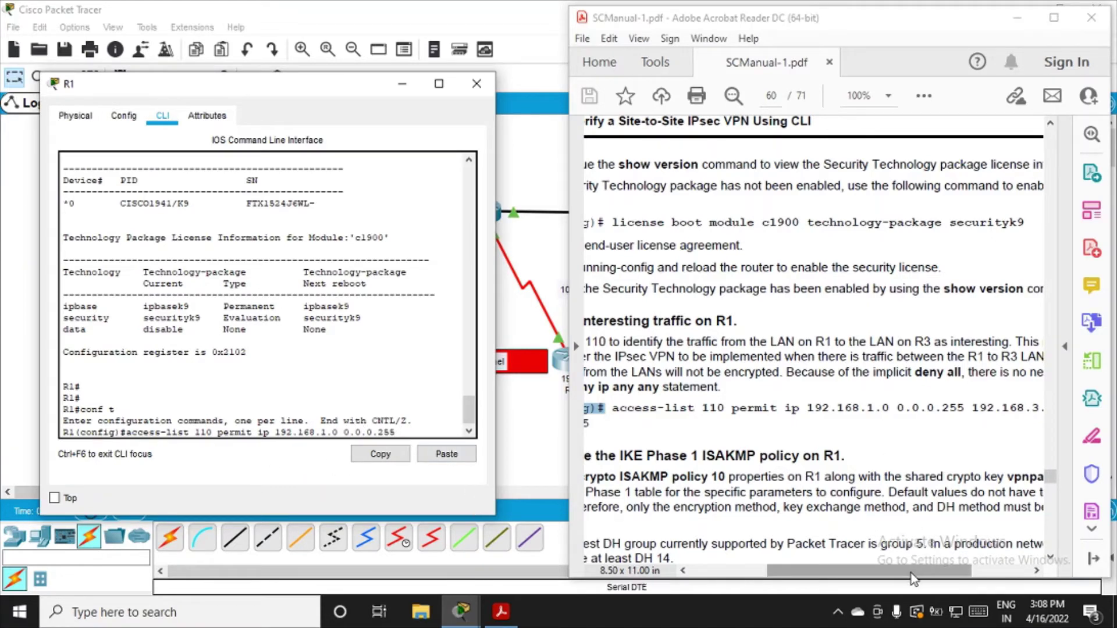
Complete the access-list 110 entry with destination 192.168.3.0 and wildcard 0.0.0.255, and run it
left_click_drag(911, 573, 881, 578)
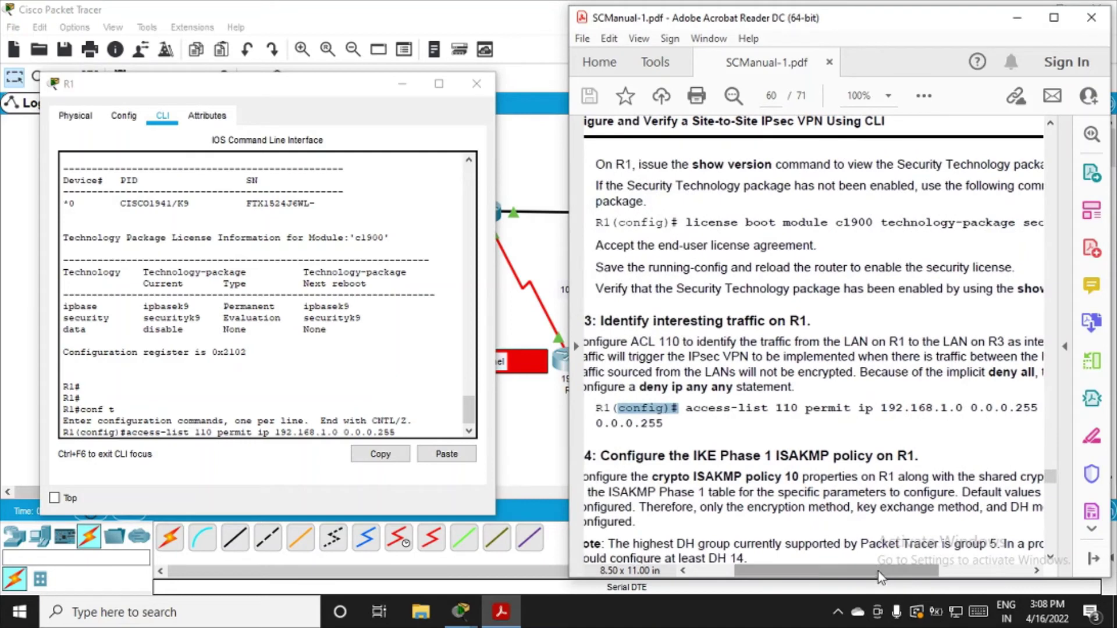
left_click(415, 445)
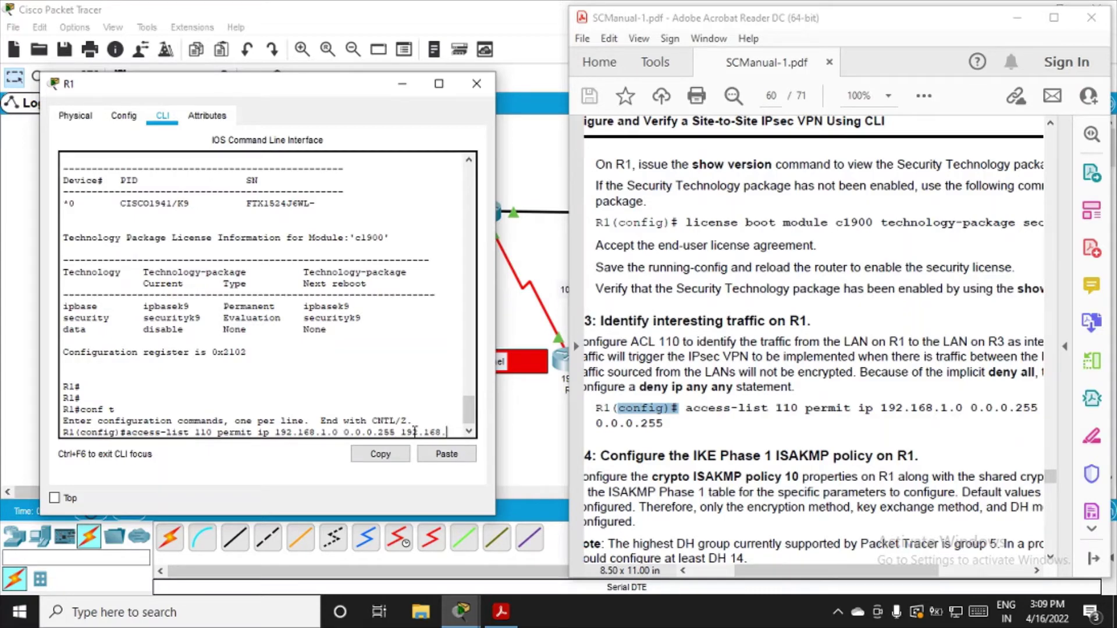
type("192.168.3.0")
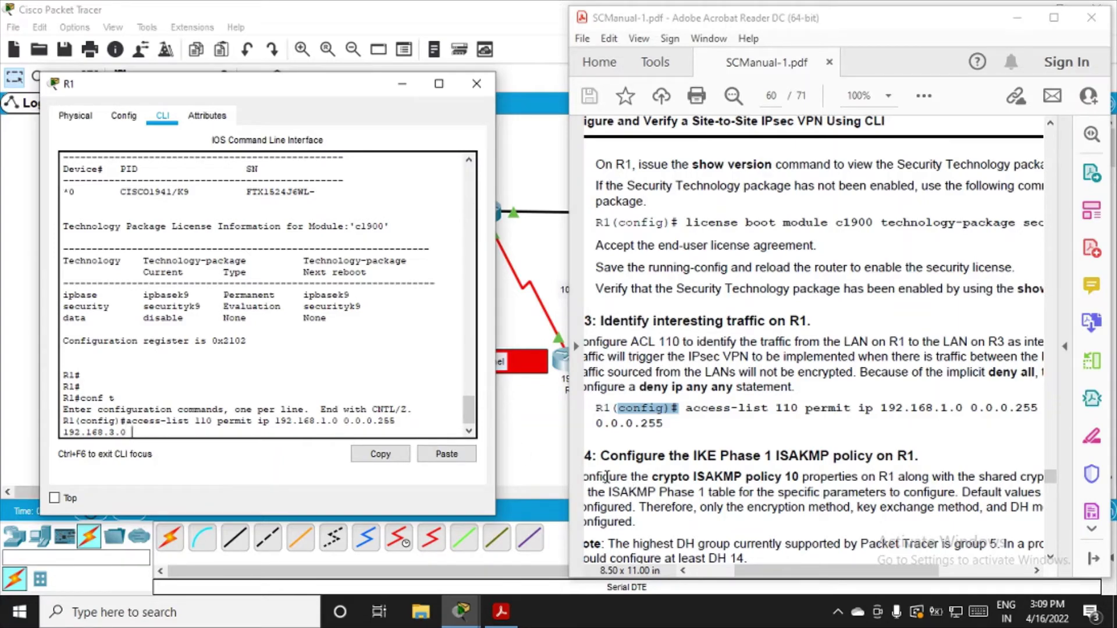
type(" 0.0.0.255")
key("Return")
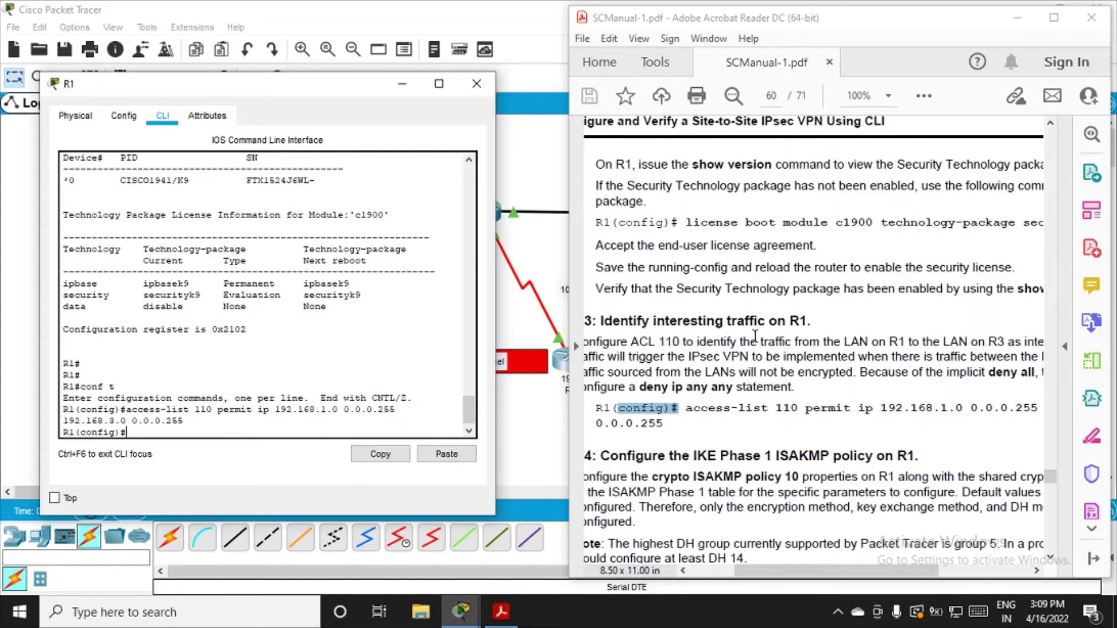
Minimize R1's window to reveal the topology, and read the manual's Step 4 on configuring the IKE Phase 1 ISAKMP policy
left_click_drag(817, 575, 929, 575)
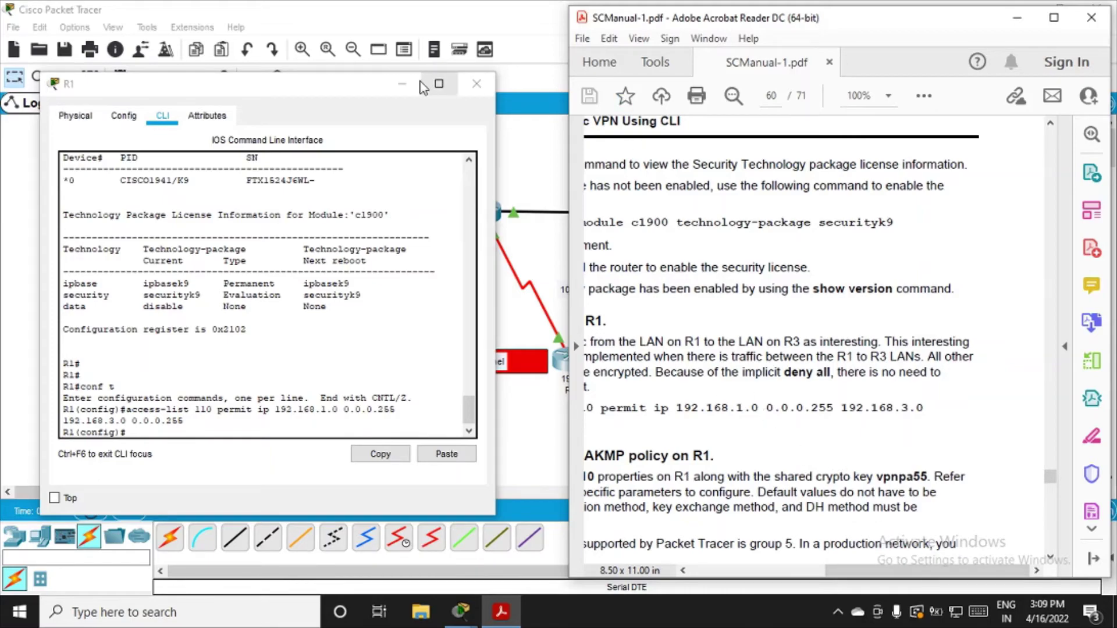
left_click(401, 84)
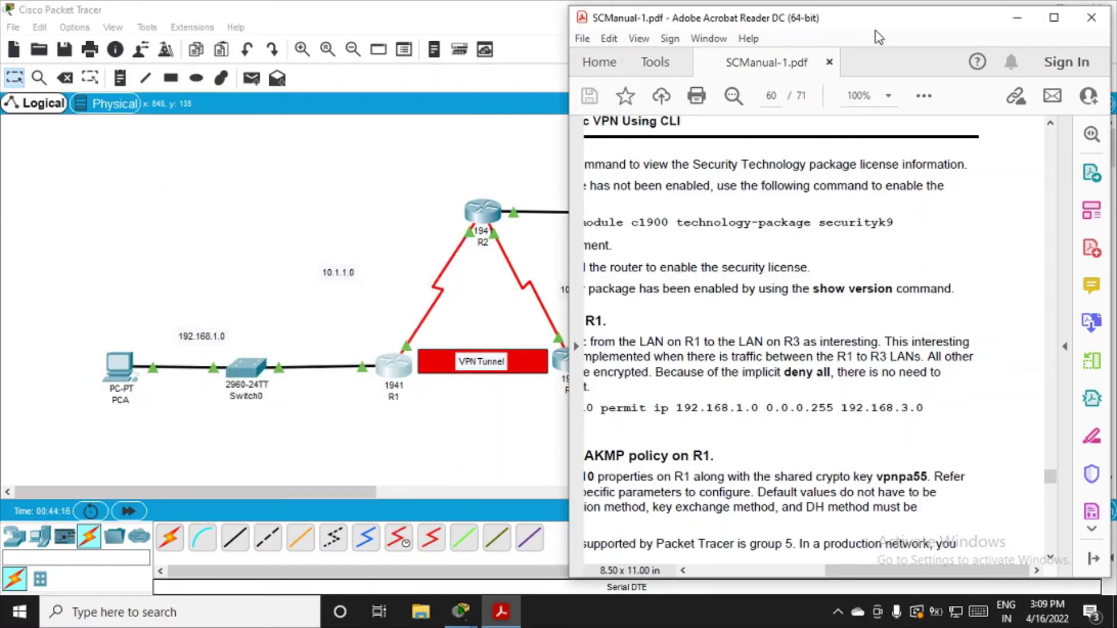
left_click_drag(906, 19, 881, 21)
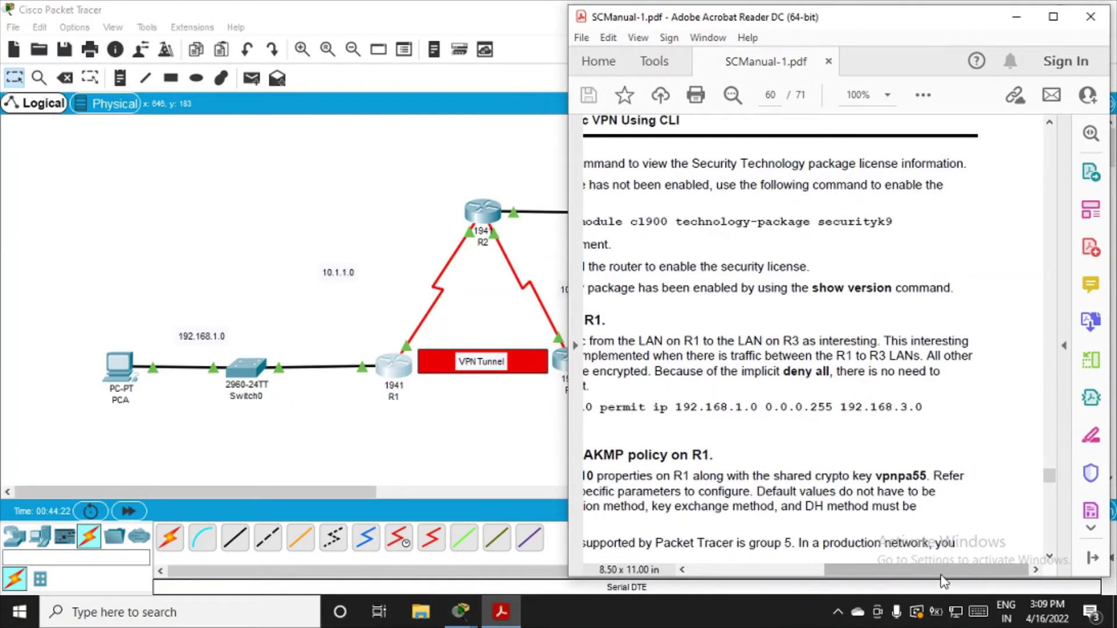
left_click_drag(942, 576, 834, 584)
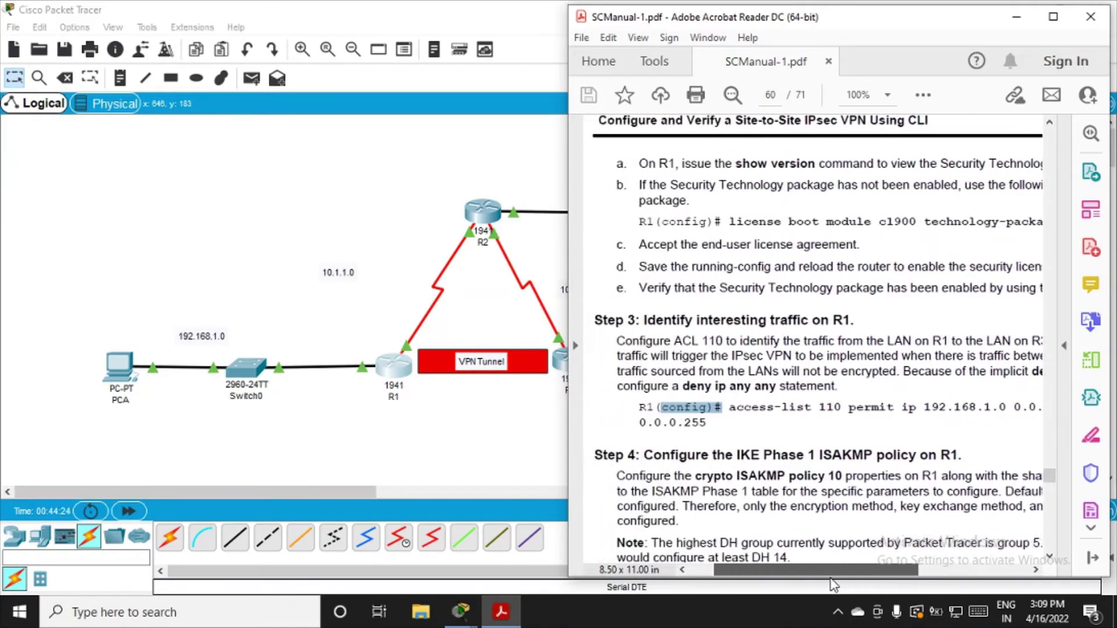
scroll(802, 411, "down", 3)
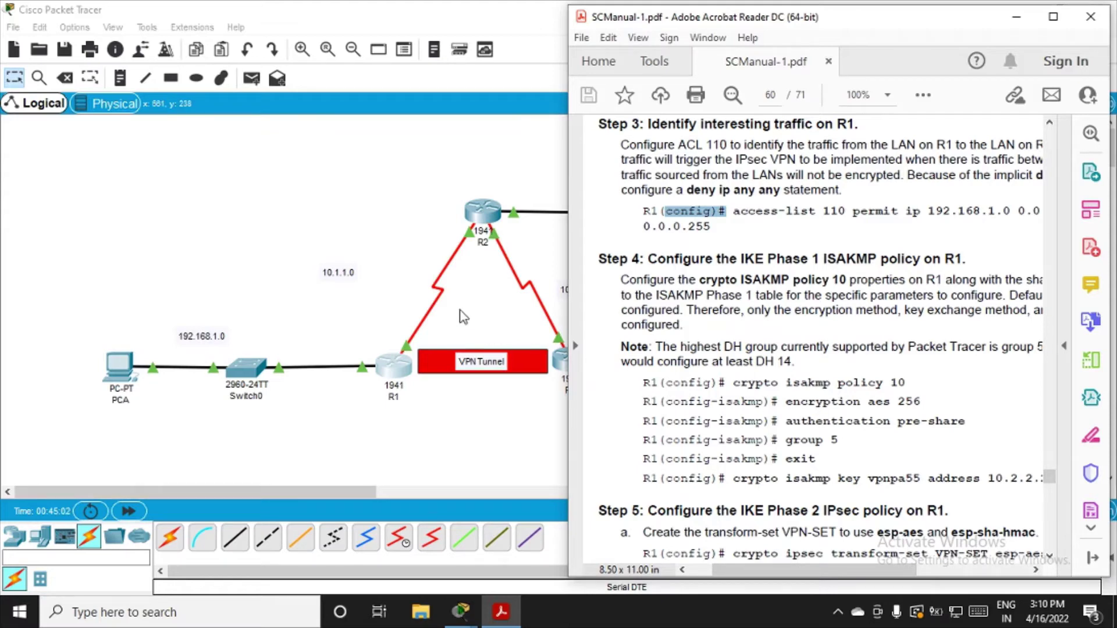
Reopen R1's command line and run crypto isakmp policy 10, copied from Step 4 of the manual
scroll(464, 317, "down", 1)
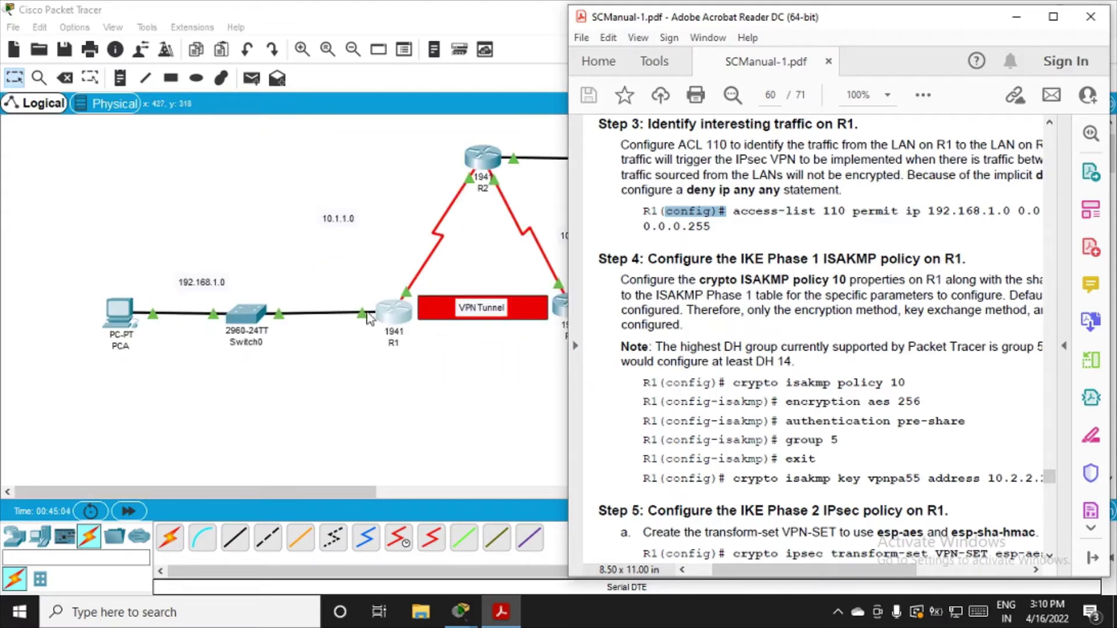
left_click(399, 313)
left_click(501, 611)
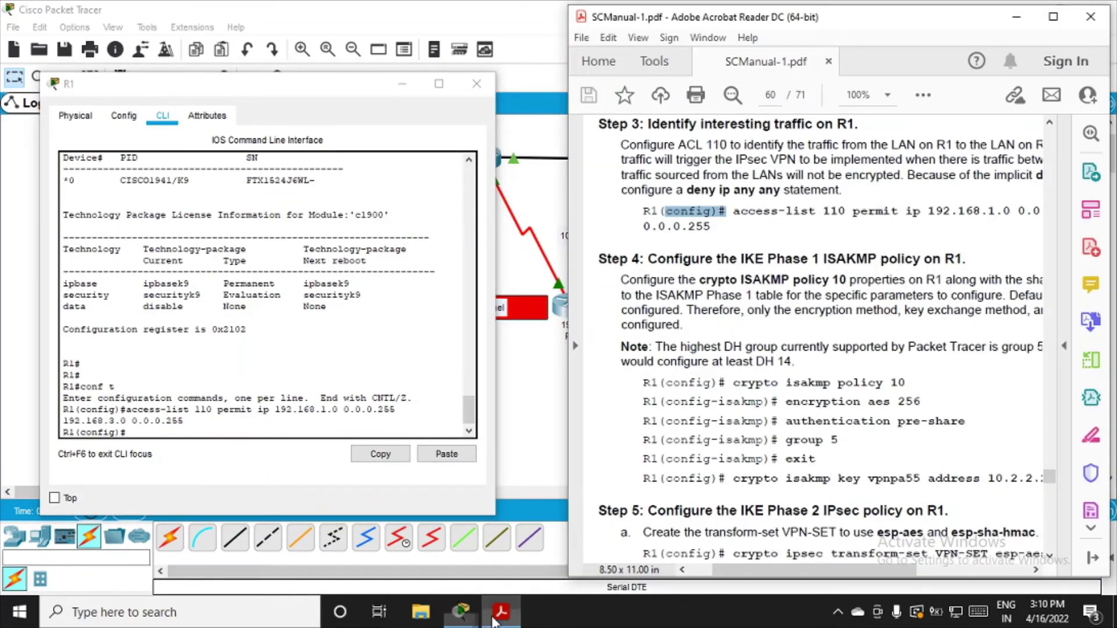
left_click(214, 425)
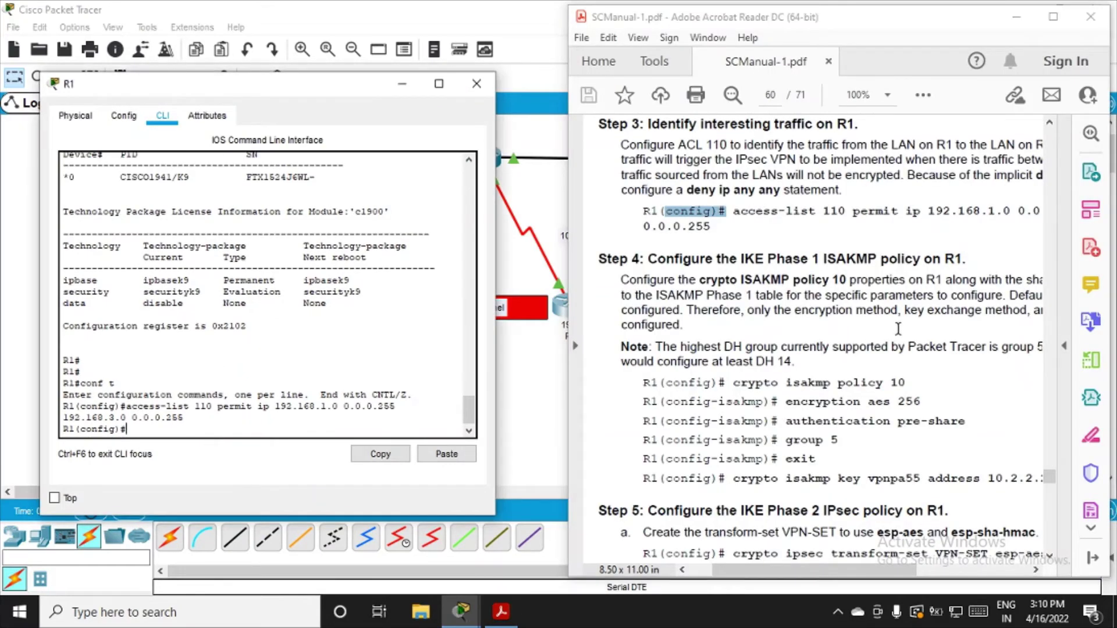
left_click_drag(734, 389, 911, 384)
key("ctrl+c")
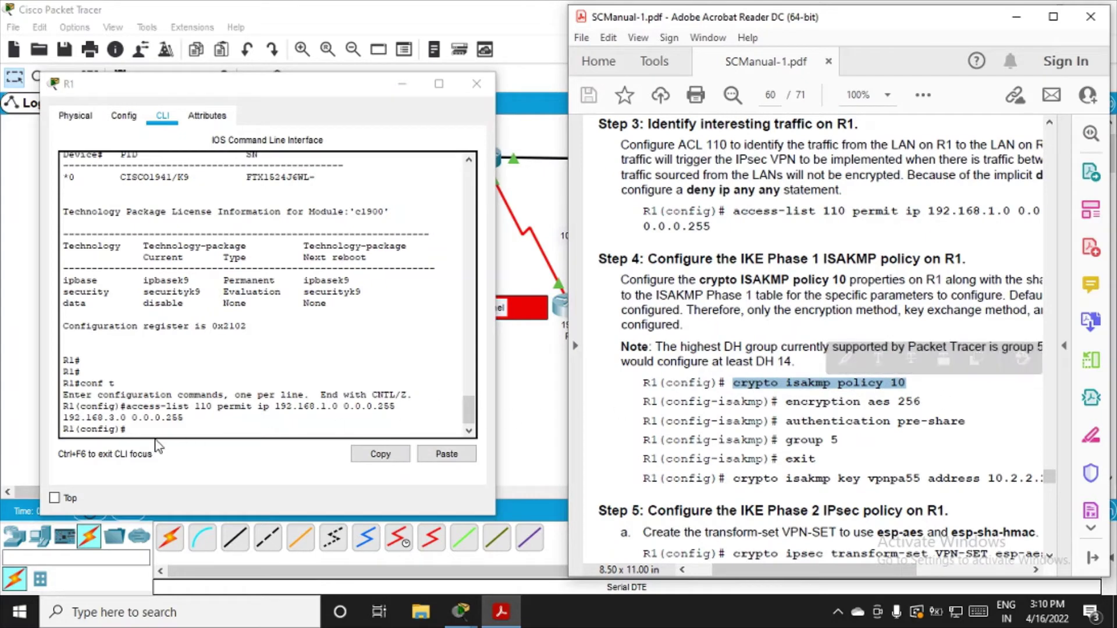
left_click(156, 426)
left_click(446, 454)
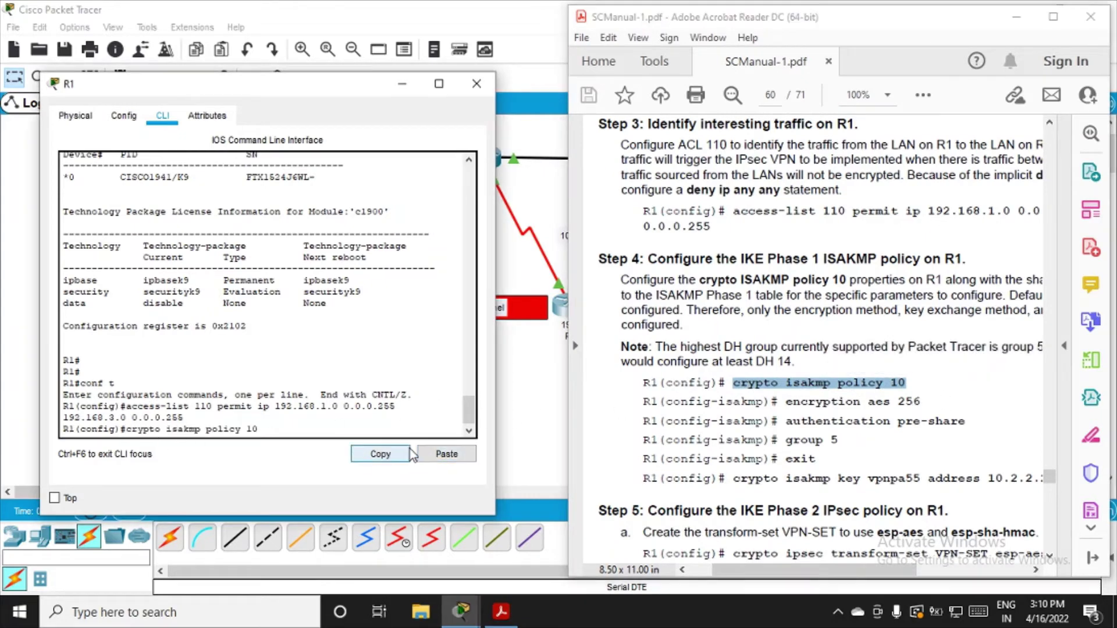
key("Return")
Set the ISAKMP policy's encryption with the manual's command encryption aes 256
left_click_drag(786, 402, 925, 410)
key("ctrl+c")
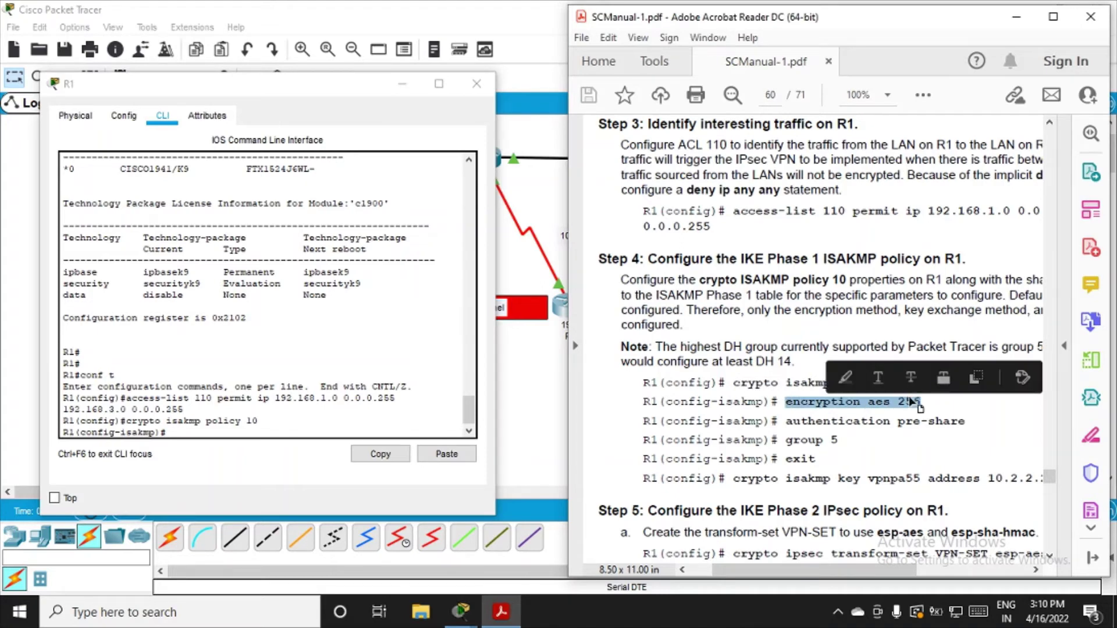
left_click(234, 433)
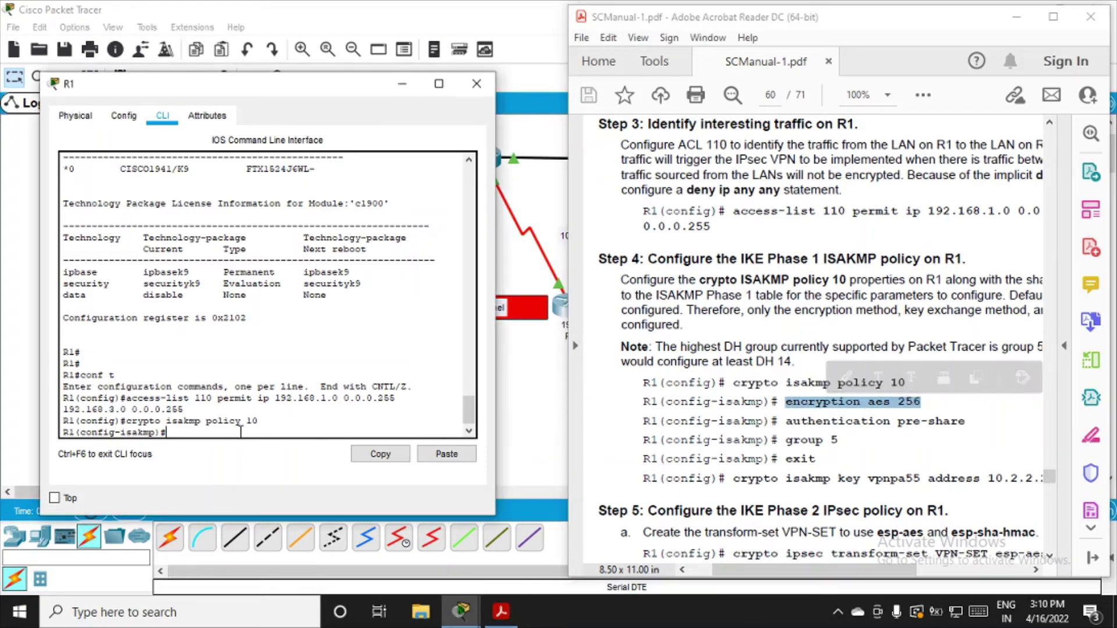
left_click(457, 454)
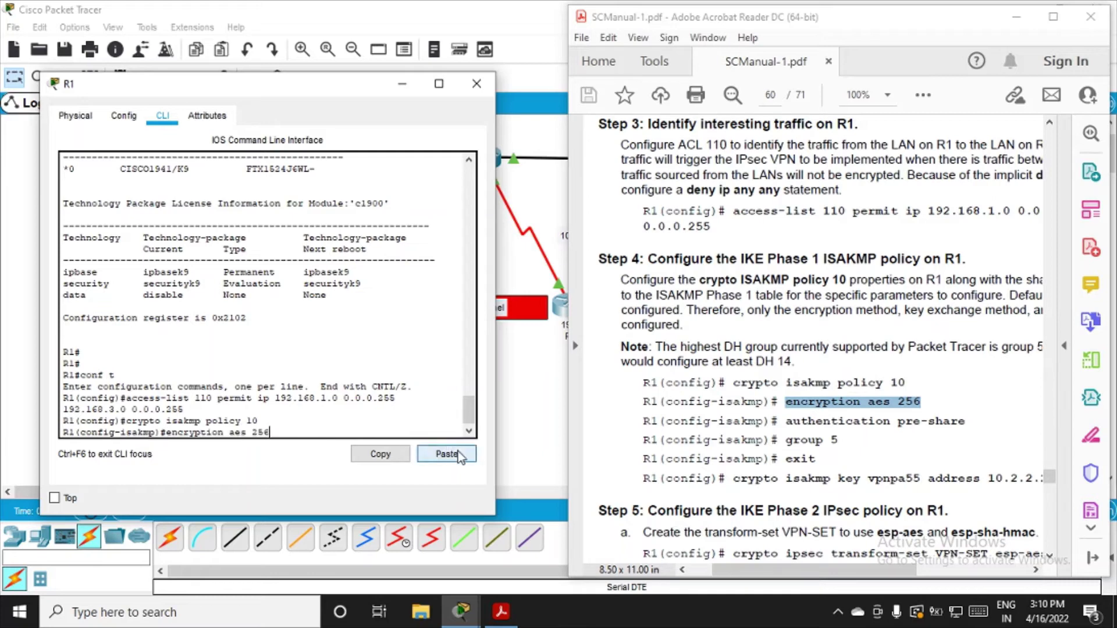
key("Return")
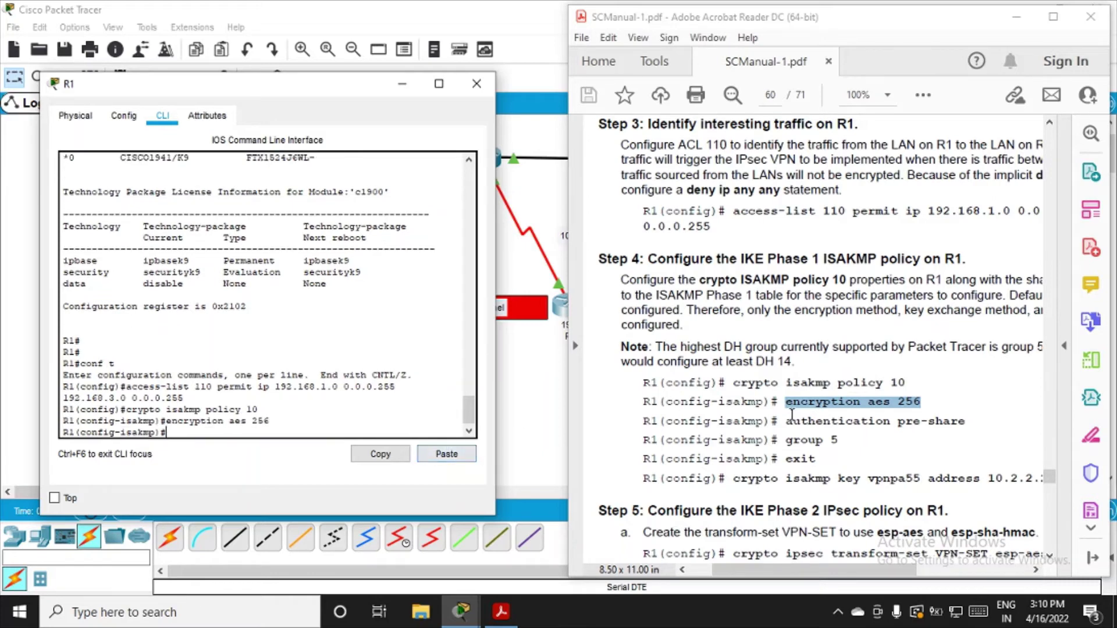
Set the ISAKMP policy's authentication method with the manual's command authentication pre-share
left_click_drag(787, 421, 954, 423)
key("ctrl+c")
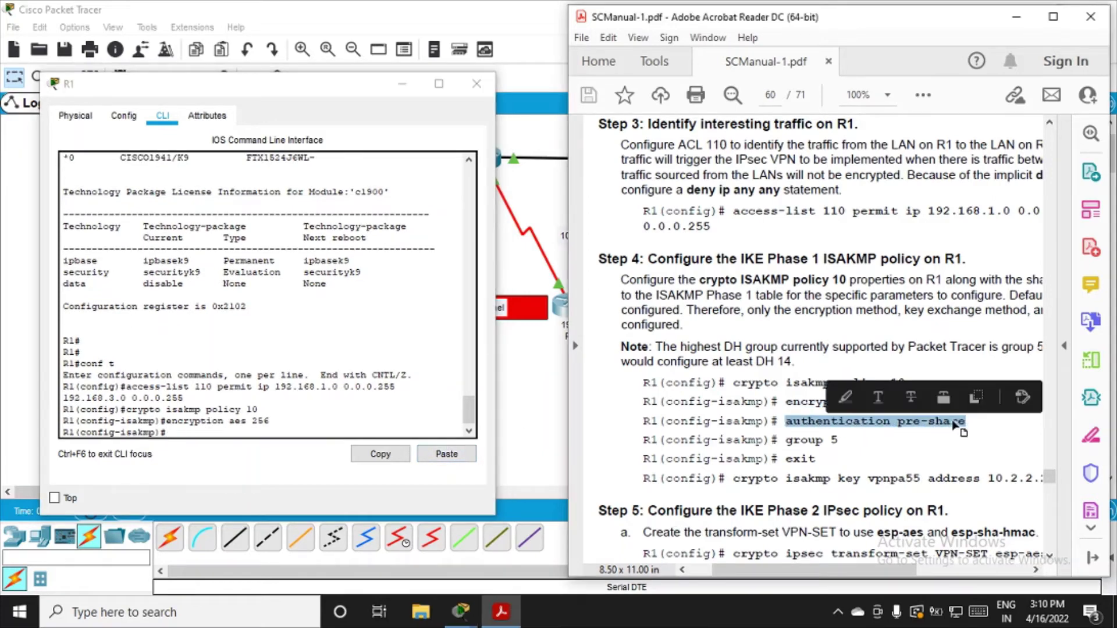
left_click(216, 434)
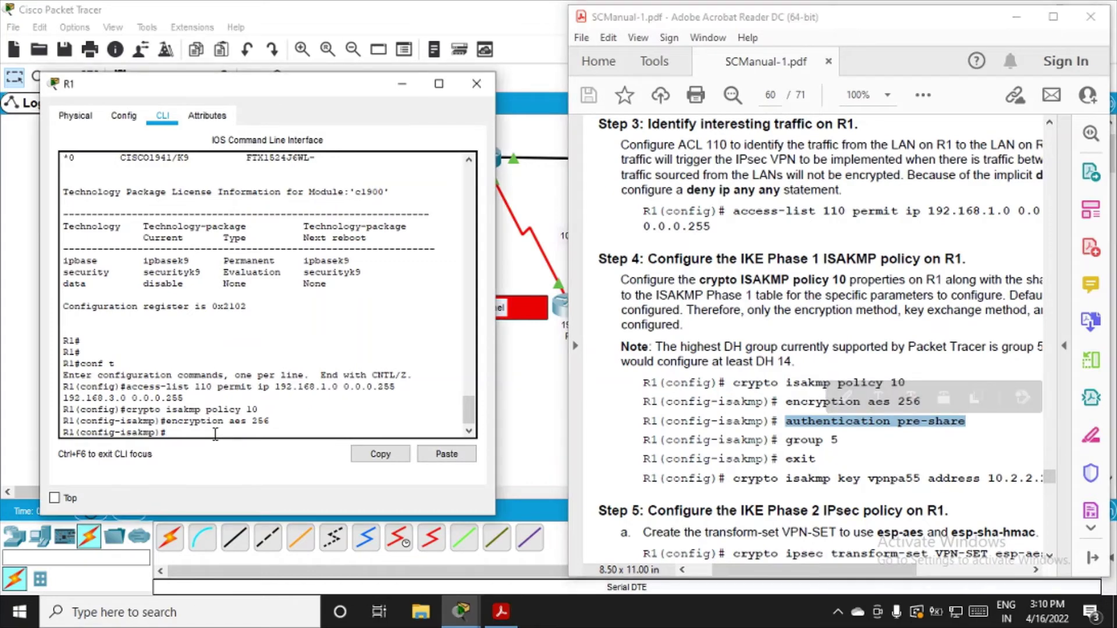
left_click(457, 454)
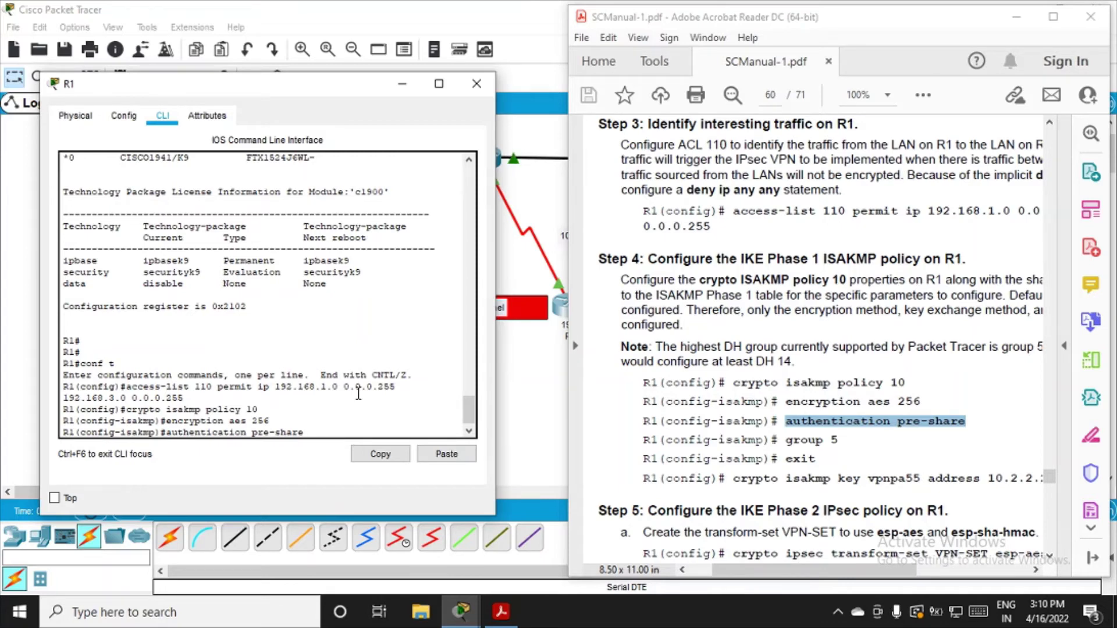
key("Return")
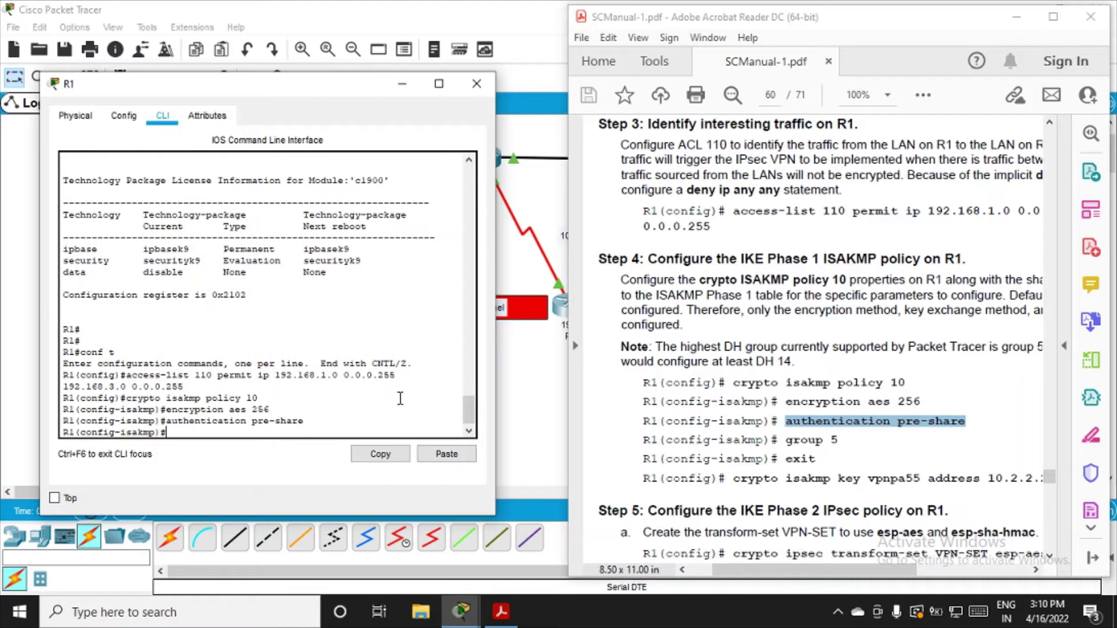
Set the ISAKMP policy's Diffie-Hellman group with group 5, then exit to global configuration mode
left_click_drag(786, 440, 839, 440)
key("ctrl+c")
left_click(277, 435)
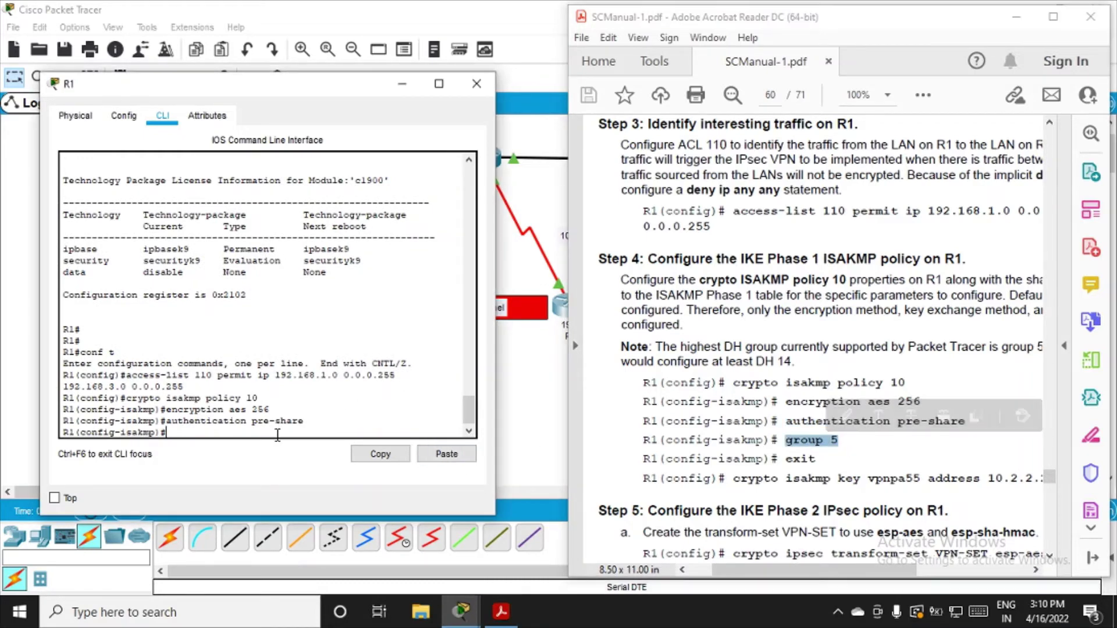
left_click(447, 453)
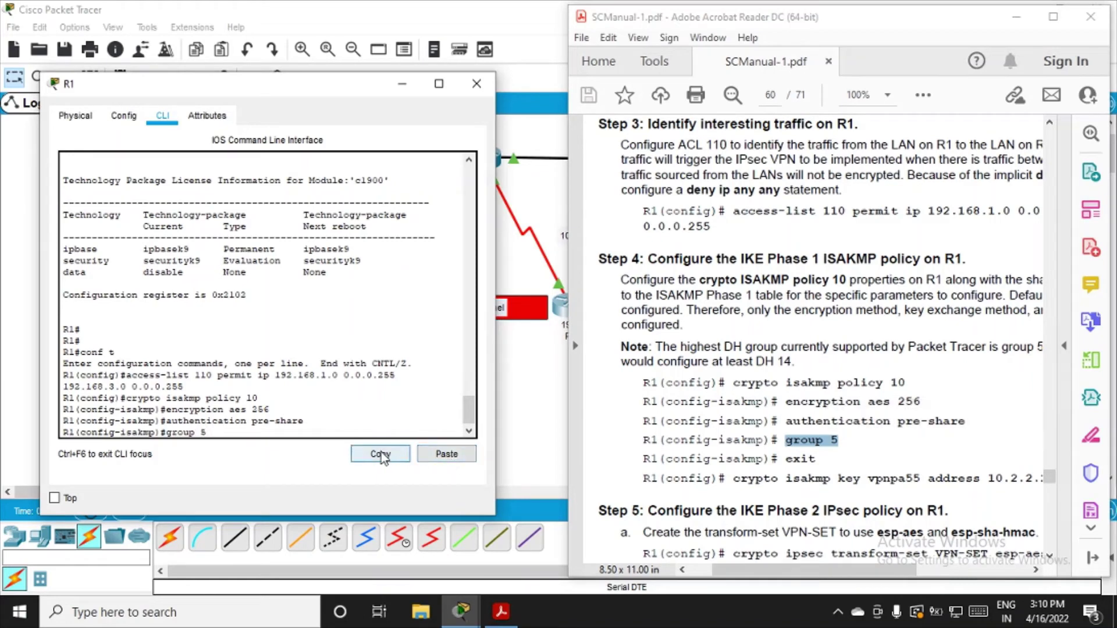
key("Return")
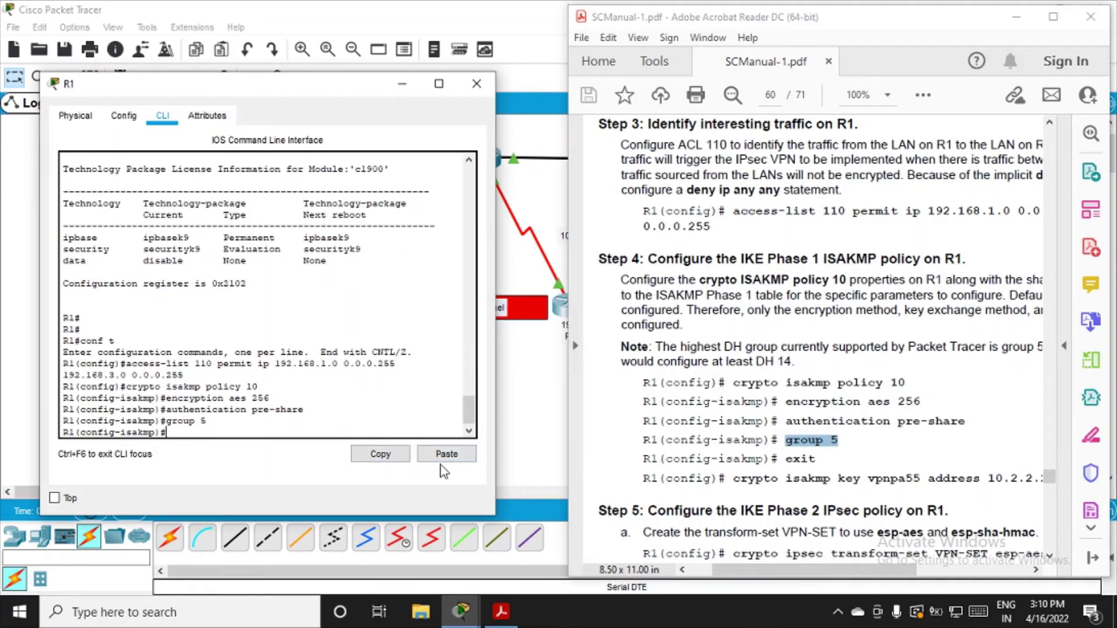
key("Return")
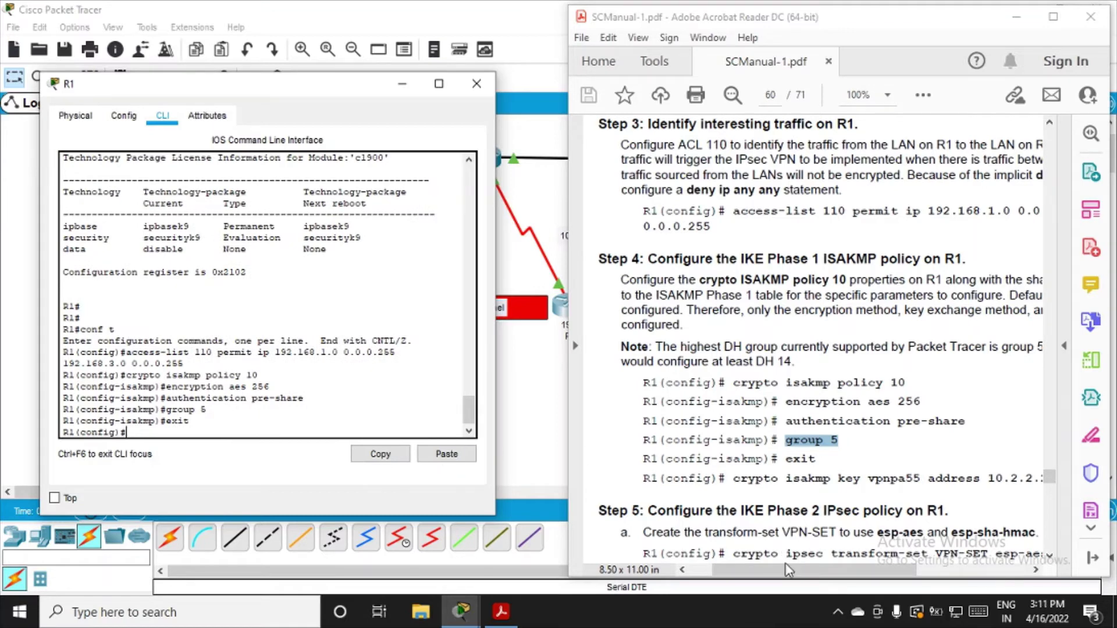
Define R1's ISAKMP pre-shared key for peer address 10.2.2.2 with the crypto isakmp key command copied from the manual
left_click_drag(786, 570, 822, 584)
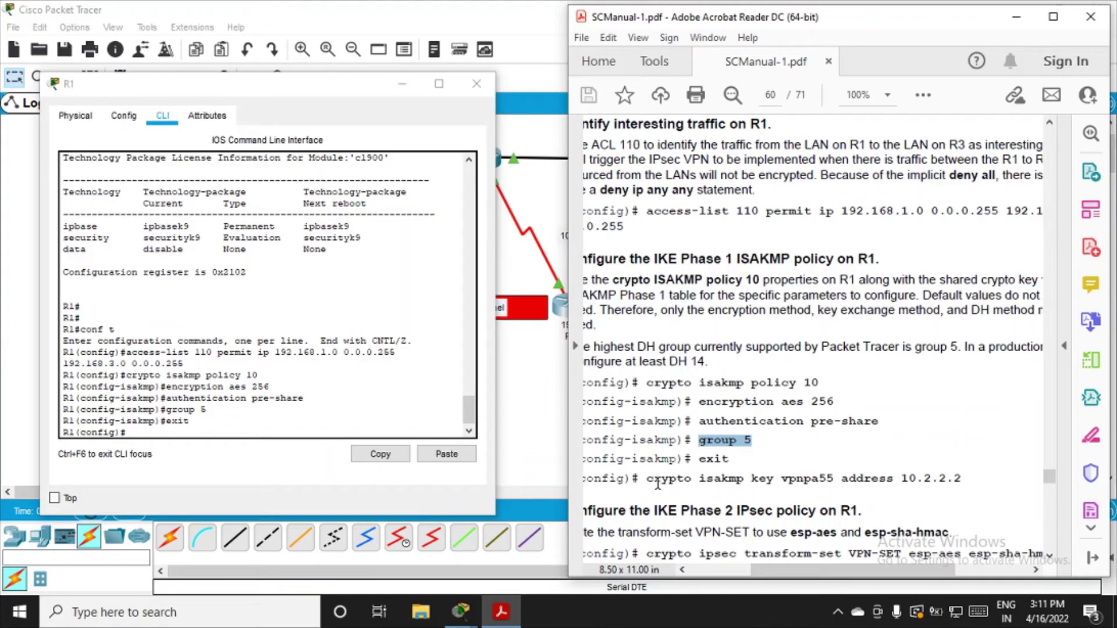
left_click_drag(653, 481, 919, 484)
key("ctrl+c")
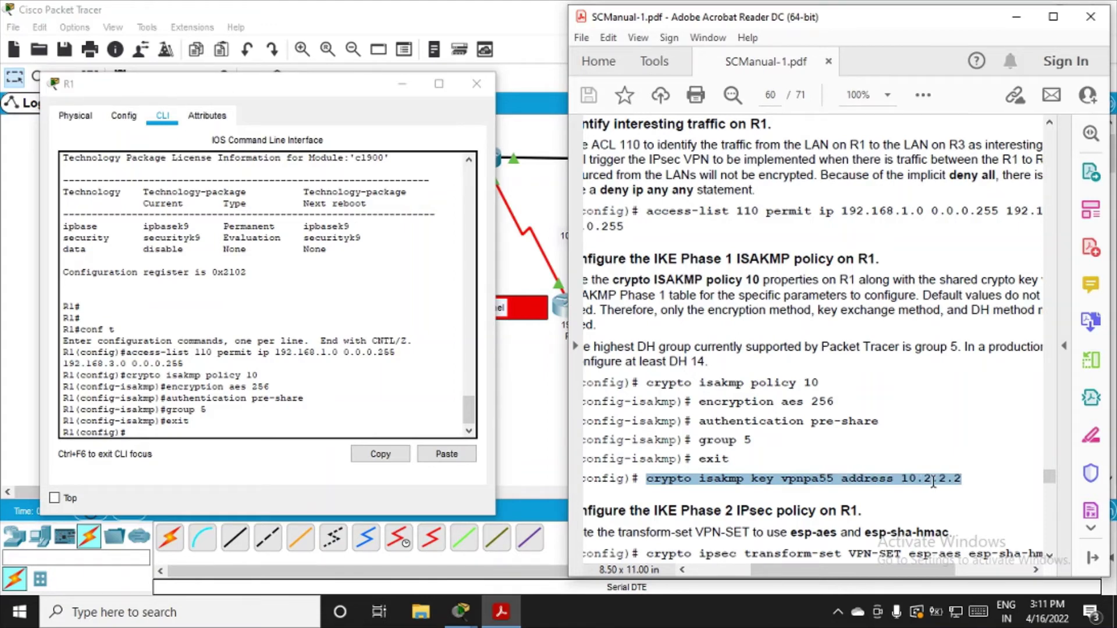
left_click_drag(933, 482, 933, 481)
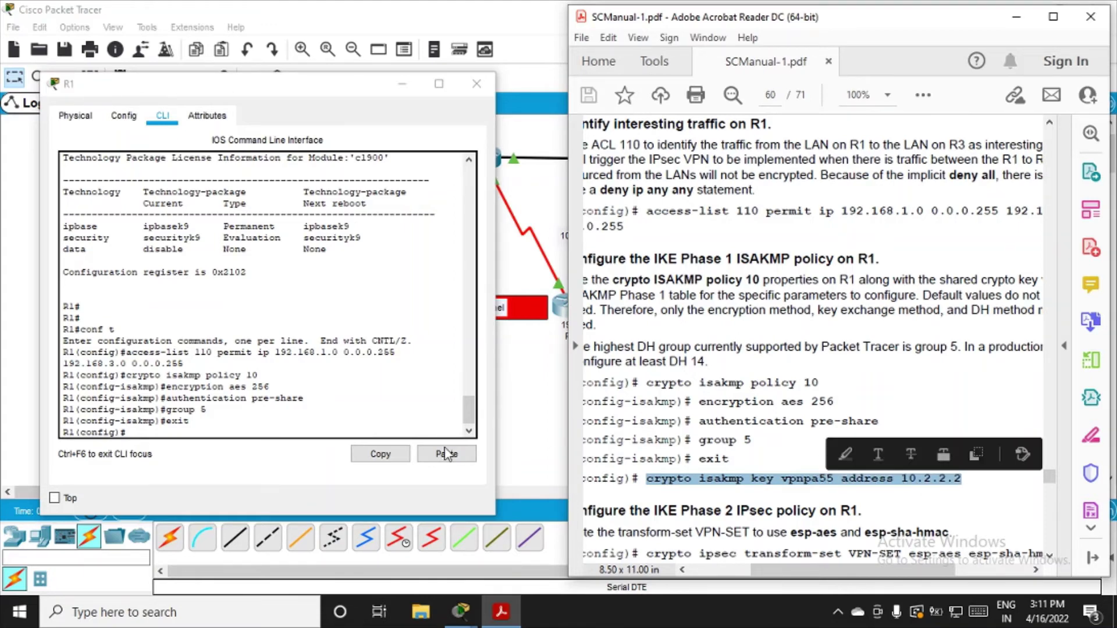
left_click(215, 432)
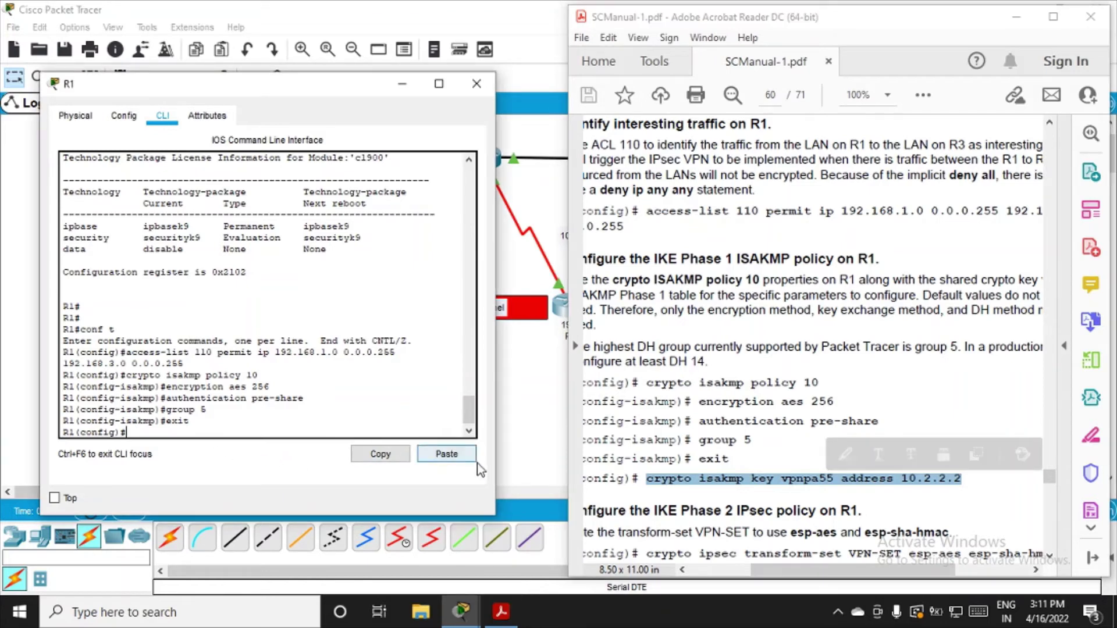
left_click(443, 454)
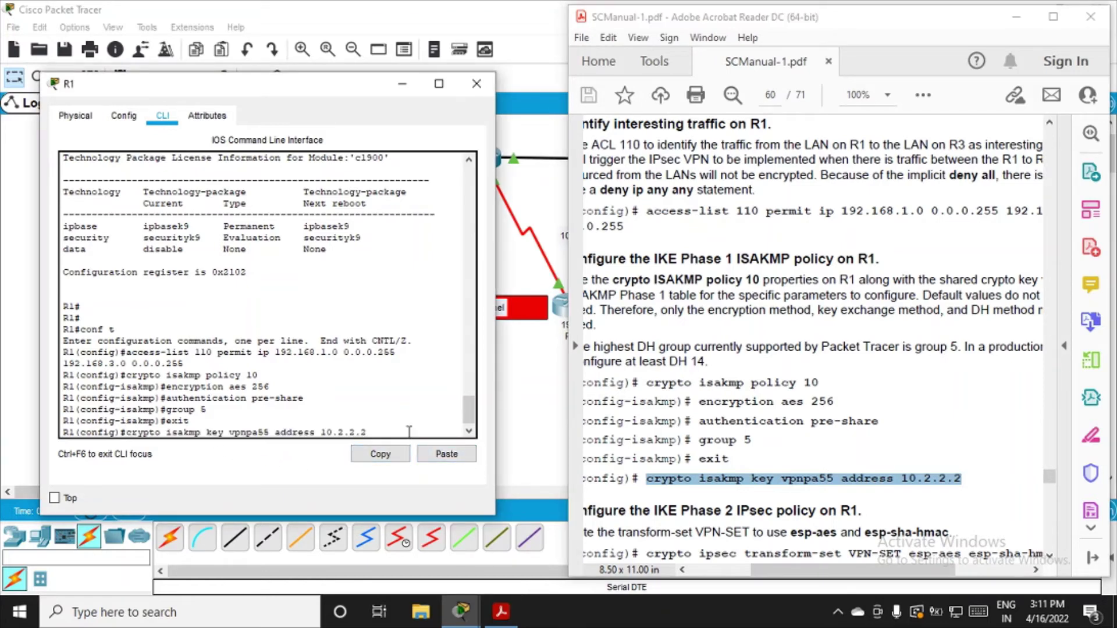
key("Return")
Examine the full network topology with R1's window and the manual out of the way, then restore the manual
left_click(409, 81)
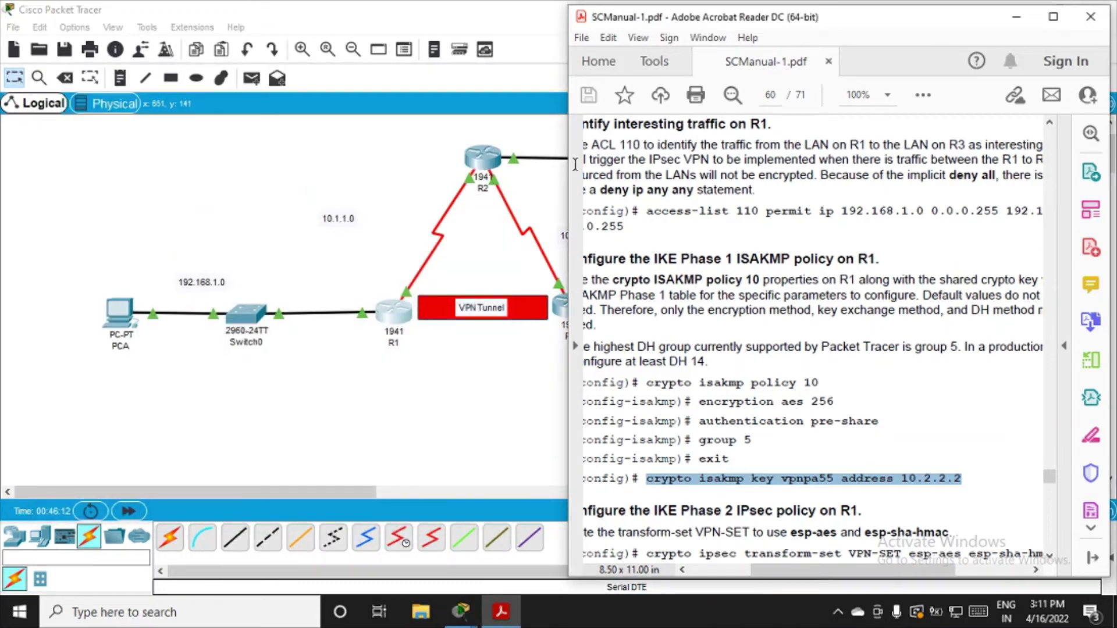
left_click(1016, 16)
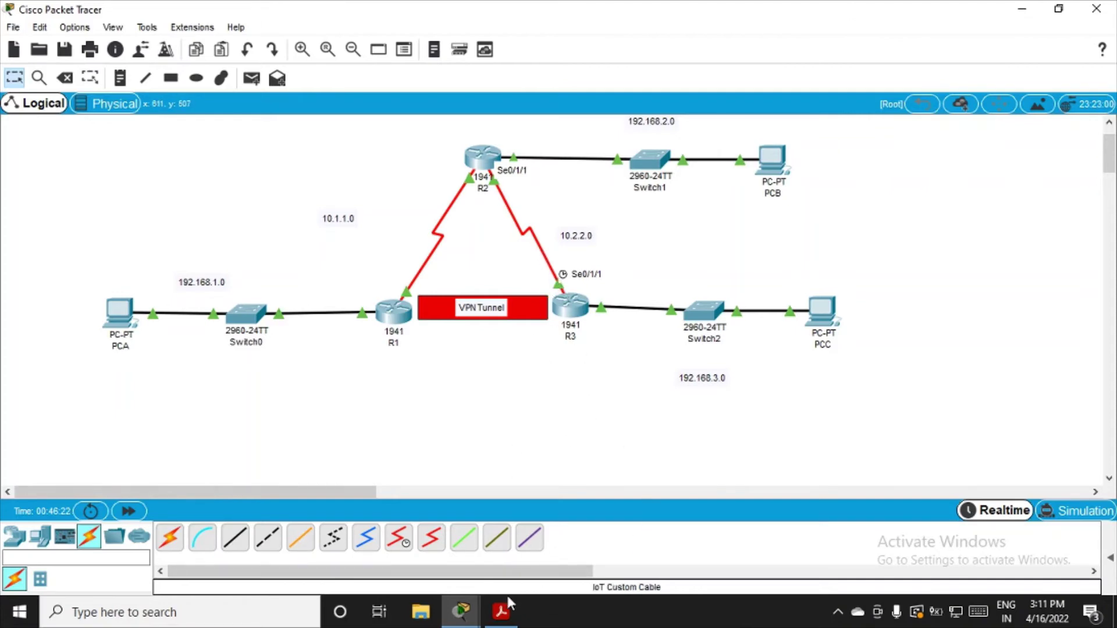
left_click(501, 611)
Reopen R1's command line and close R2's device window
mouse_move(467, 611)
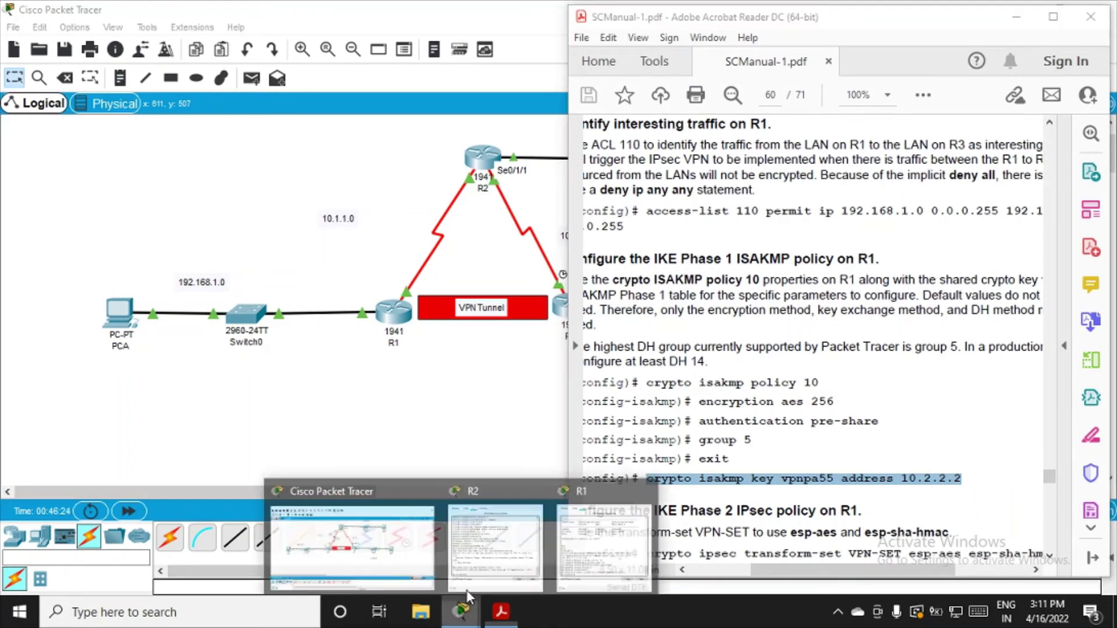
left_click(508, 545)
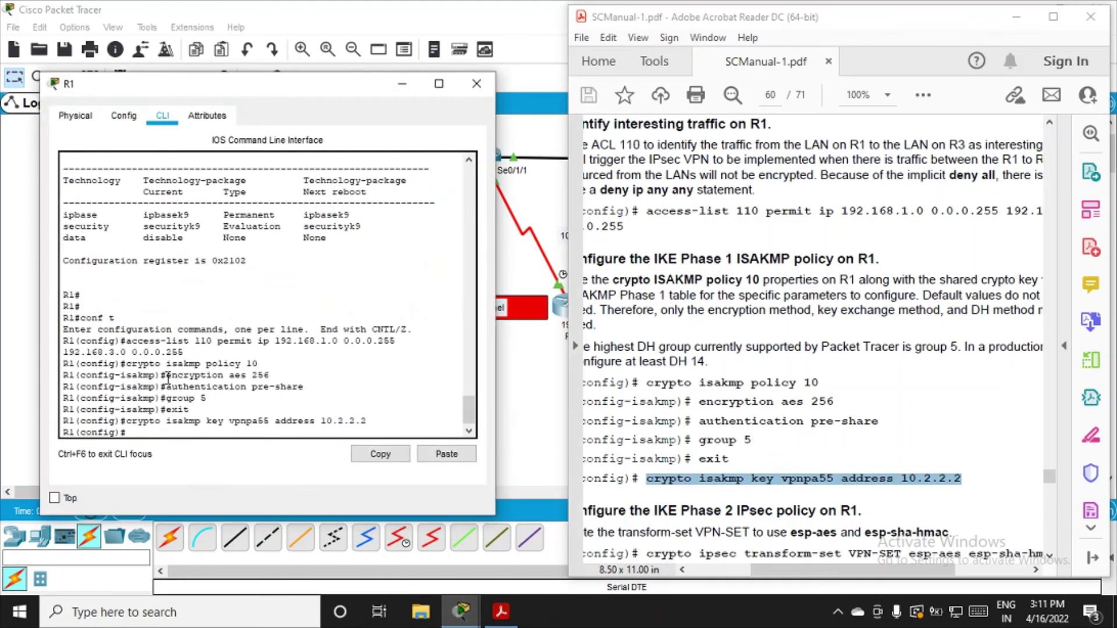
mouse_move(457, 609)
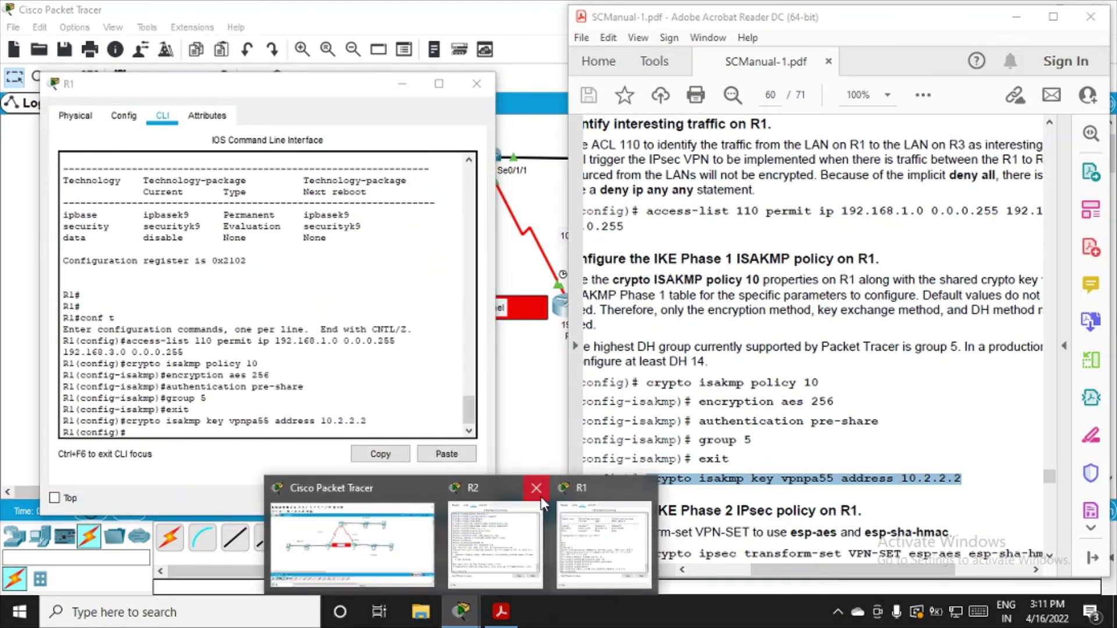
left_click(539, 493)
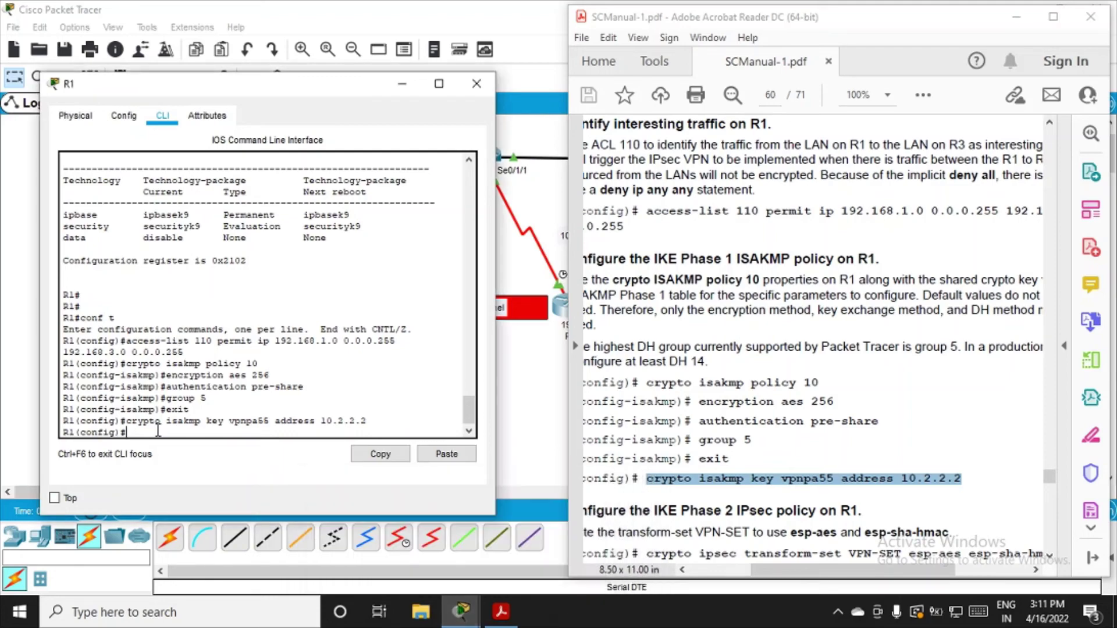
Create R1's Phase 2 transform set with crypto ipsec transform-set VPN-SET esp-aes esp-sha-hmac, copied from Step 5 of the manual
scroll(714, 396, "down", 3)
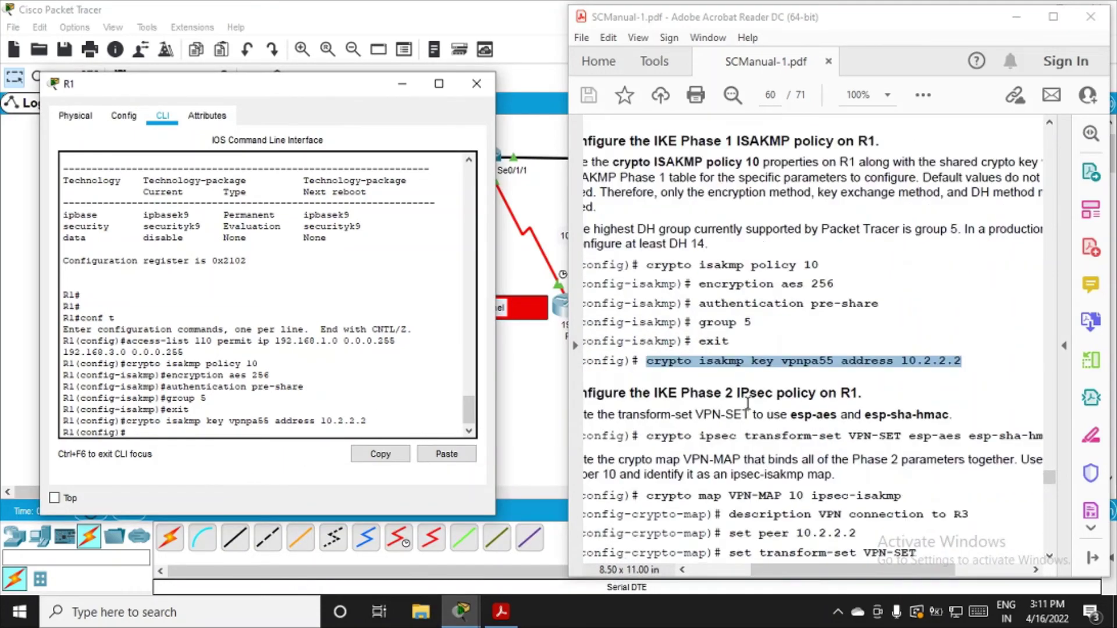
left_click_drag(800, 576, 748, 577)
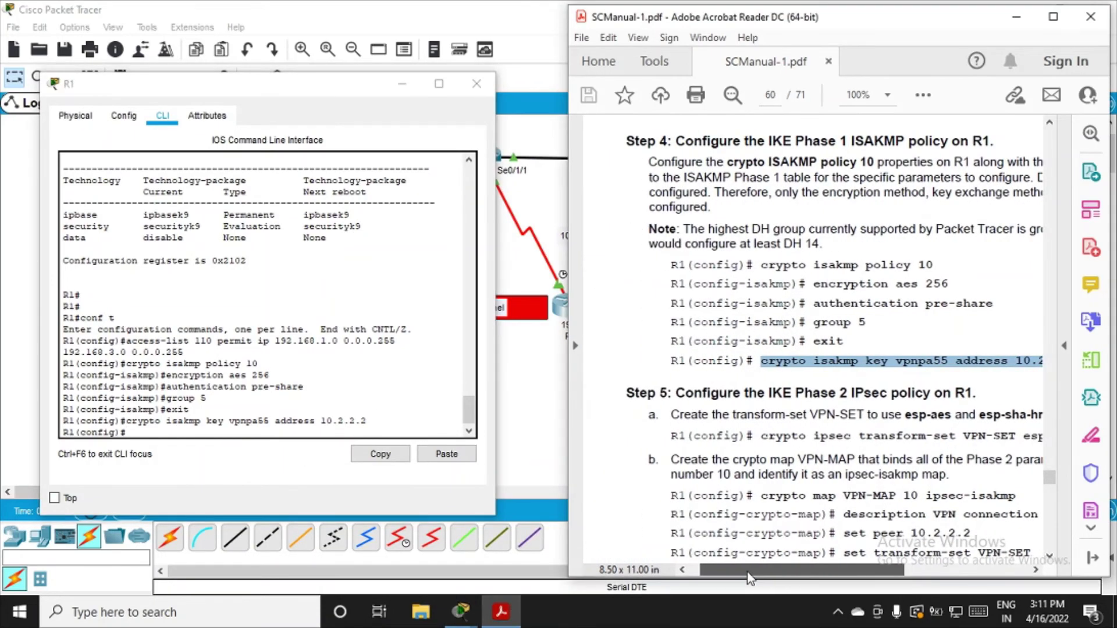
scroll(747, 395, "down", 2)
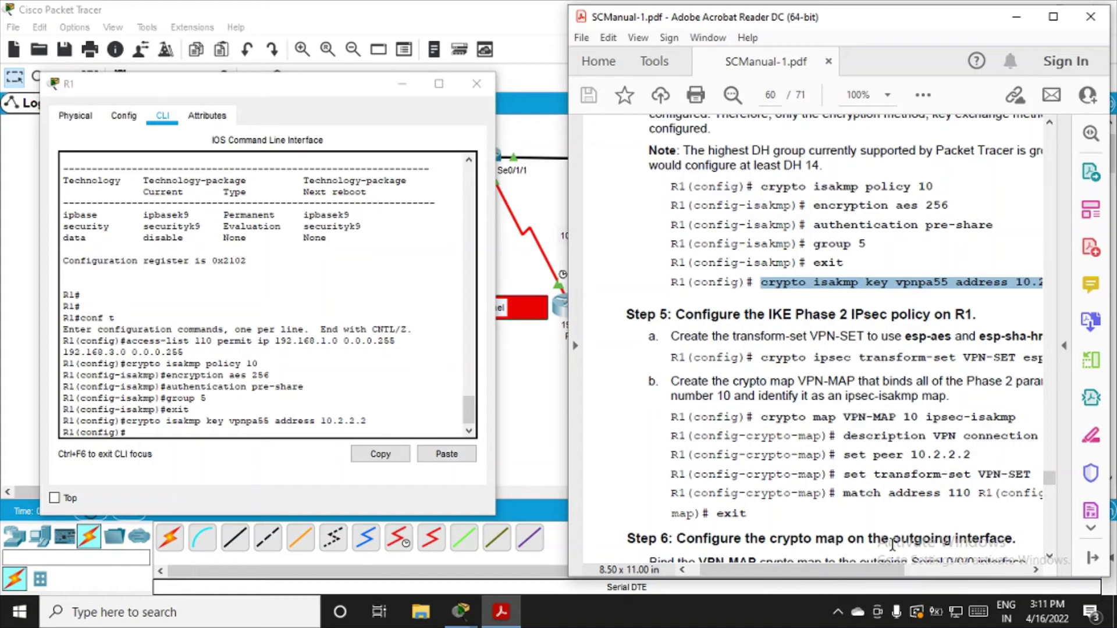
left_click_drag(868, 576, 896, 576)
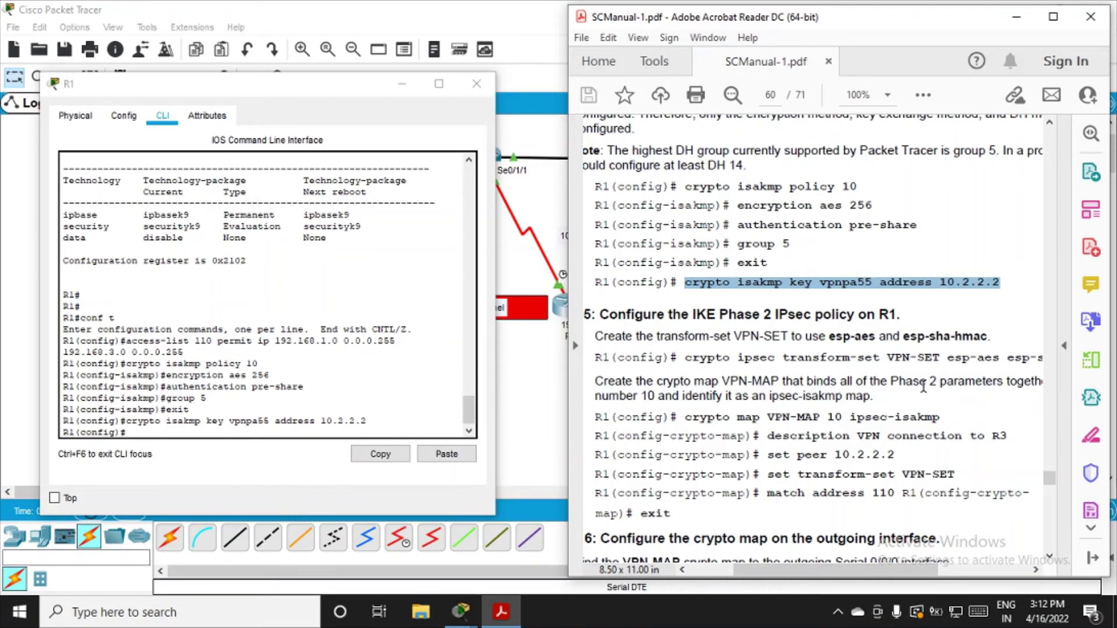
left_click_drag(698, 362, 904, 355)
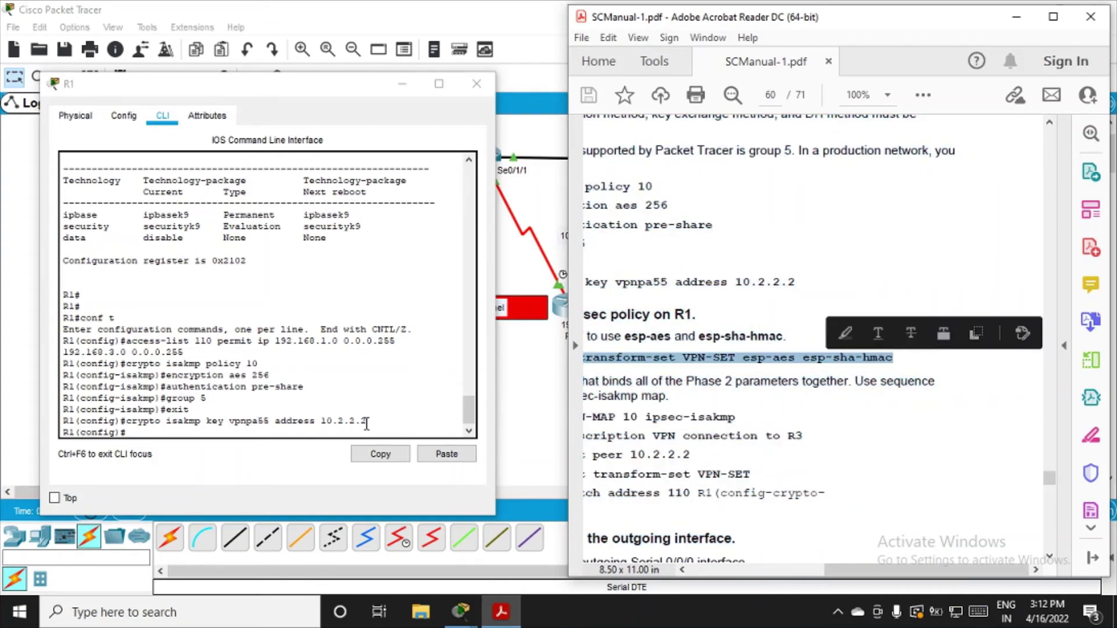
left_click_drag(881, 563, 772, 563)
left_click(176, 431)
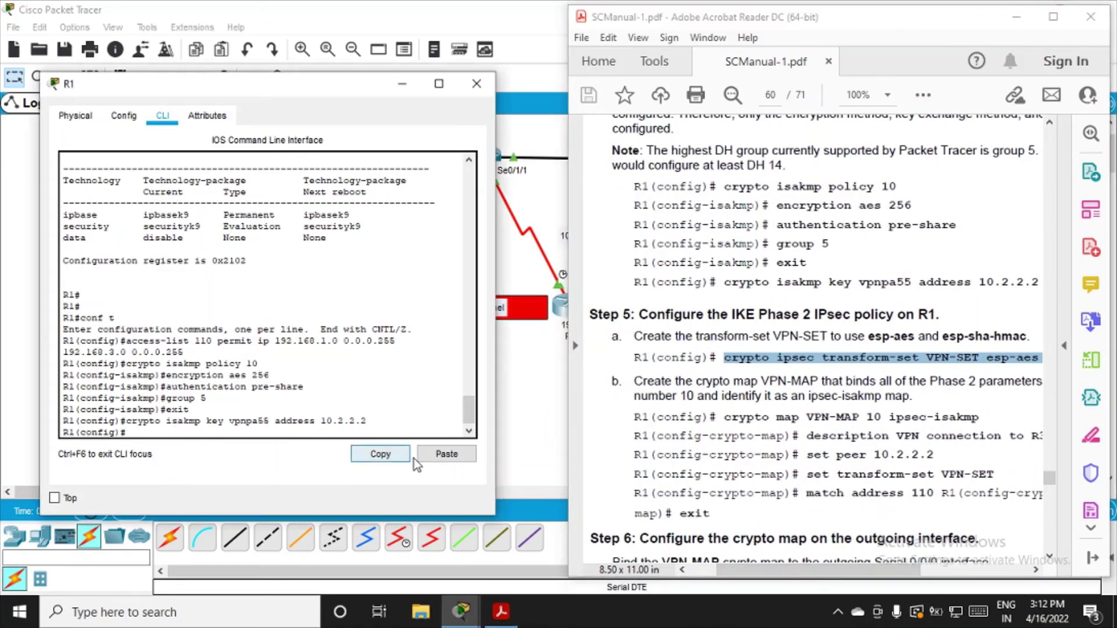
left_click(447, 454)
key("Return")
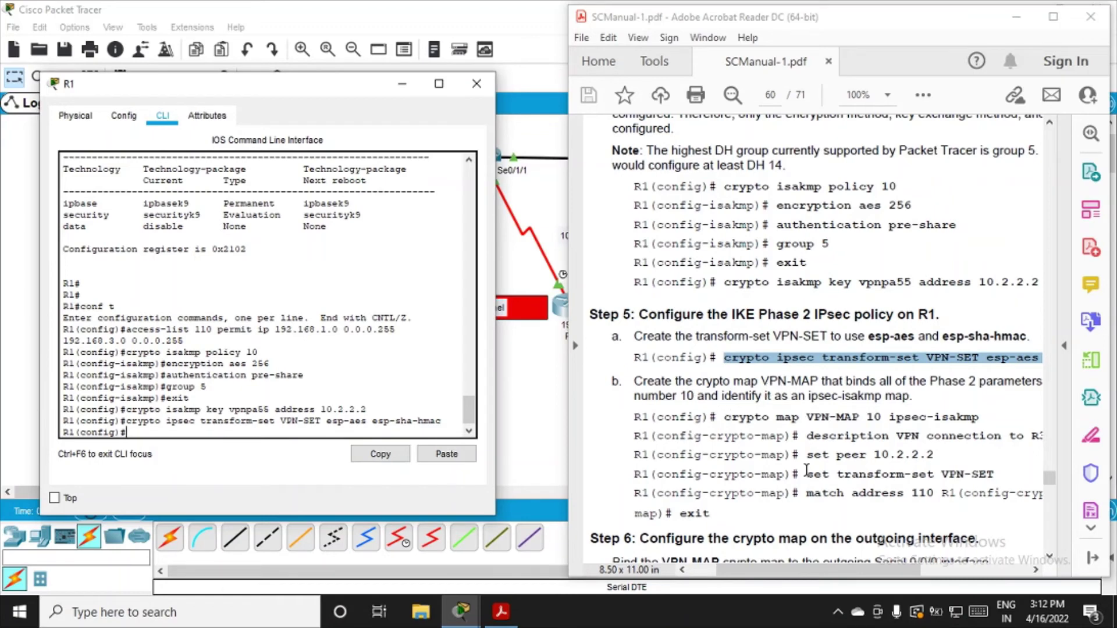
Create the crypto map on R1 with the manual's command crypto map VPN-MAP 10 ipsec-isakmp
mouse_move(799, 571)
left_mouse_down()
mouse_move(867, 573)
mouse_move(818, 573)
left_mouse_up()
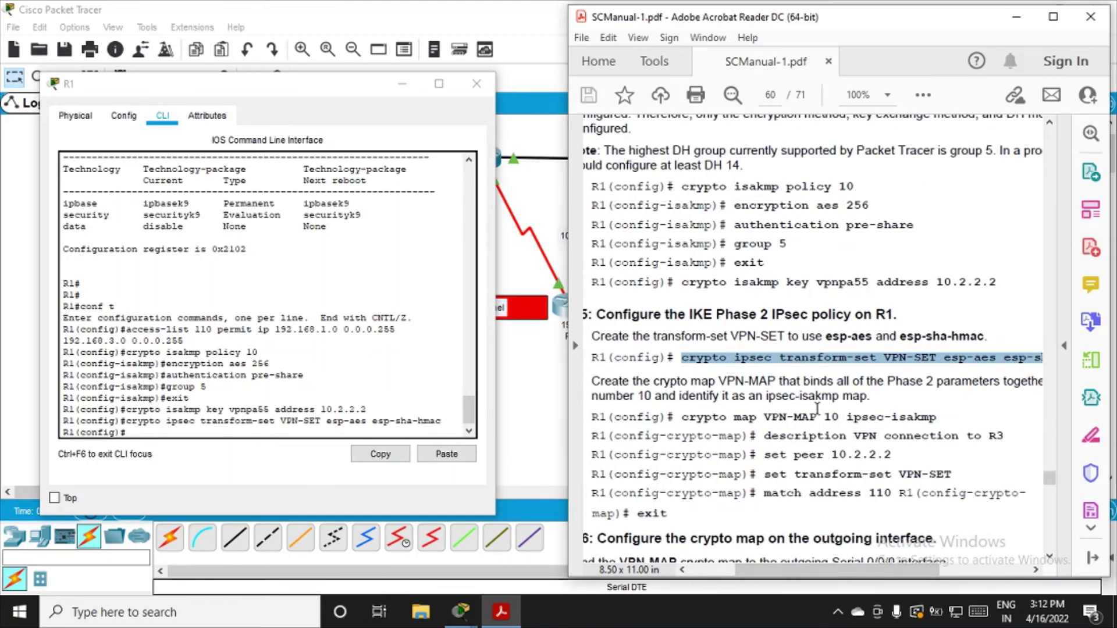
left_click(681, 423)
left_click_drag(682, 419, 937, 419)
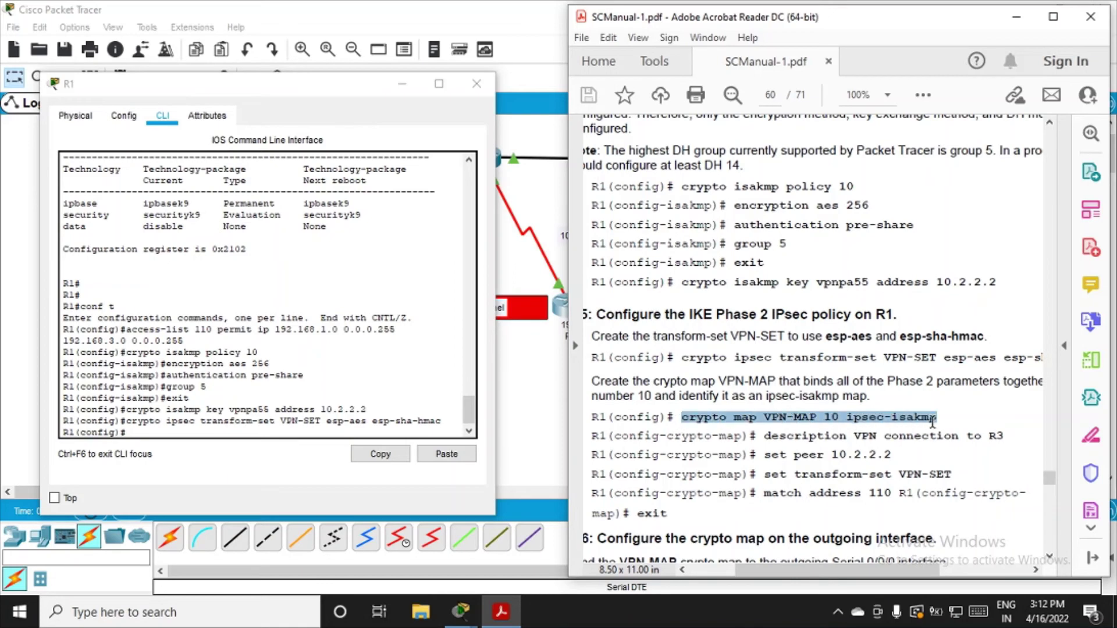
left_click(232, 448)
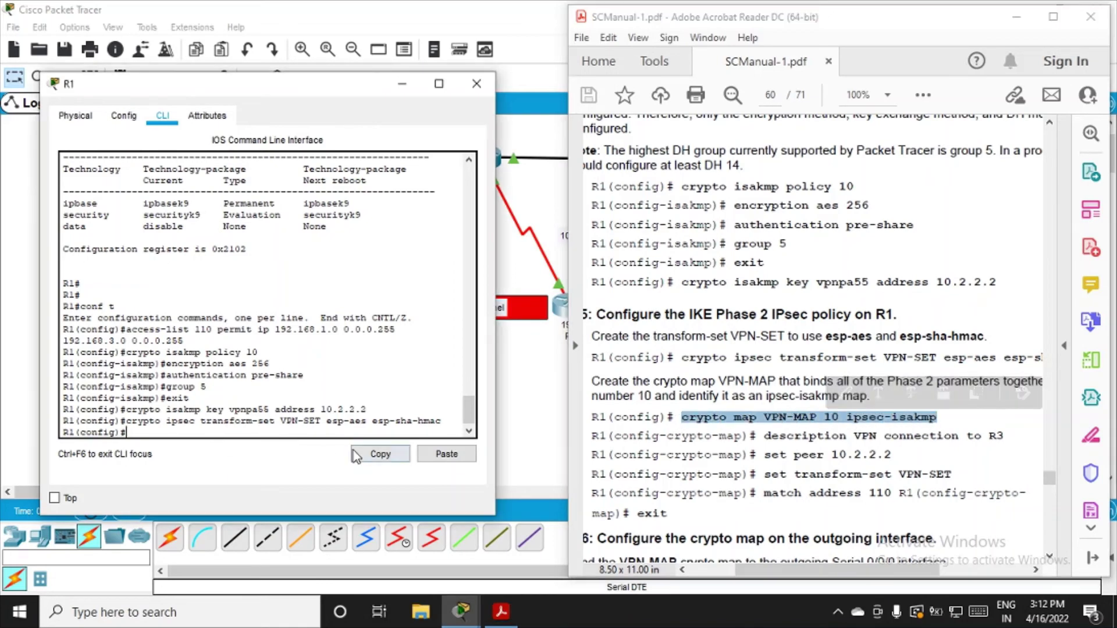
left_click(446, 454)
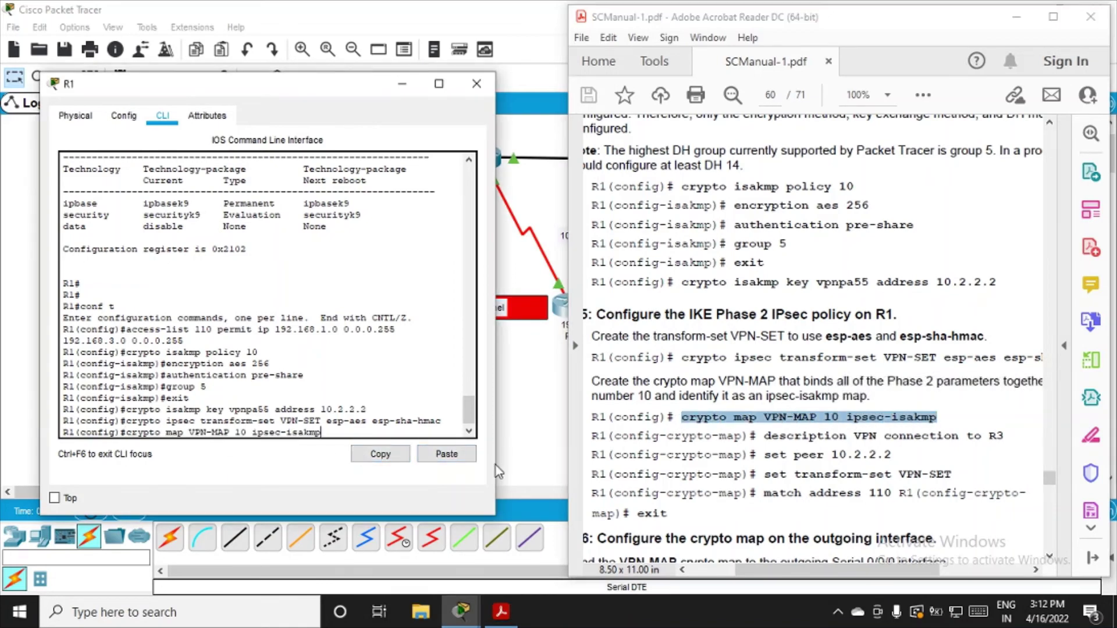
key("Return")
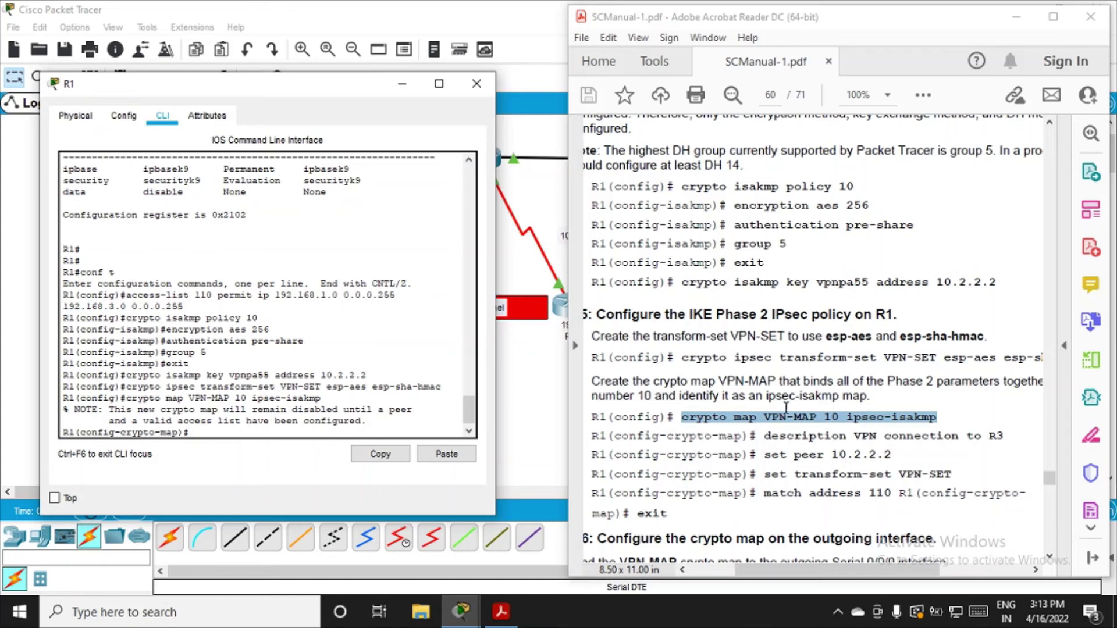
Give crypto map VPN-MAP the manual's description VPN connection to R3
left_click(734, 417)
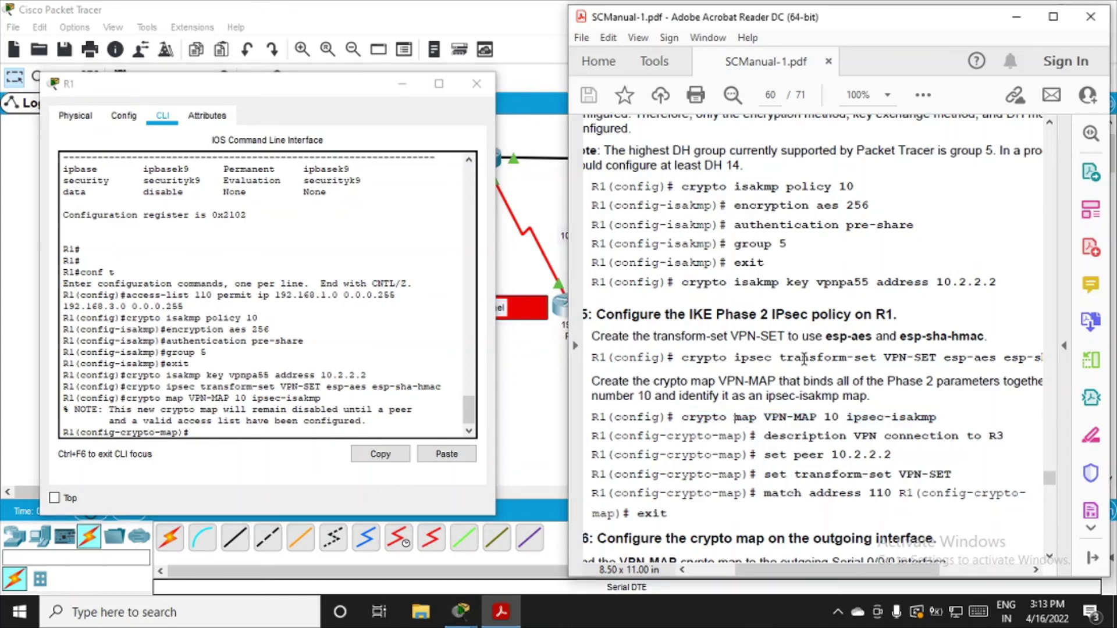
double_click(956, 357)
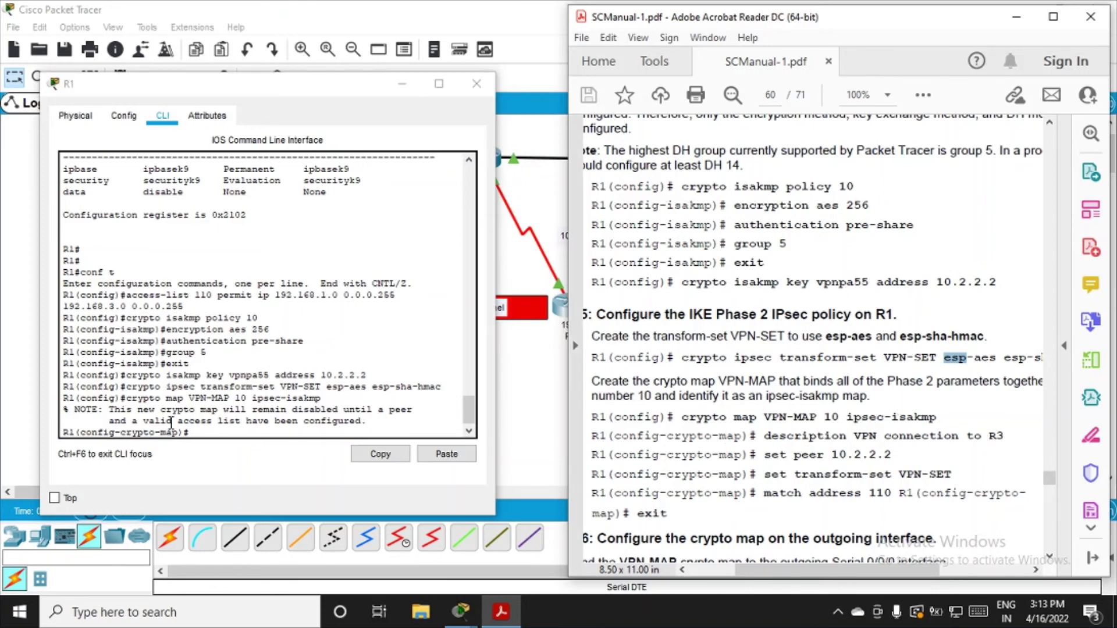
left_click_drag(765, 436, 1004, 444)
key("ctrl+c")
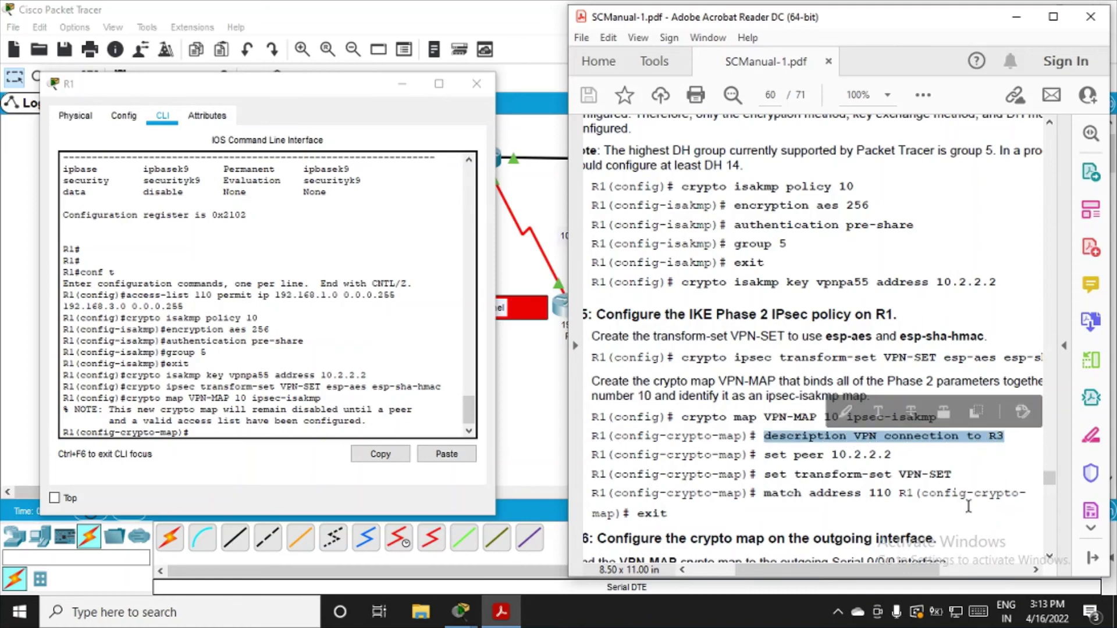
left_click(259, 432)
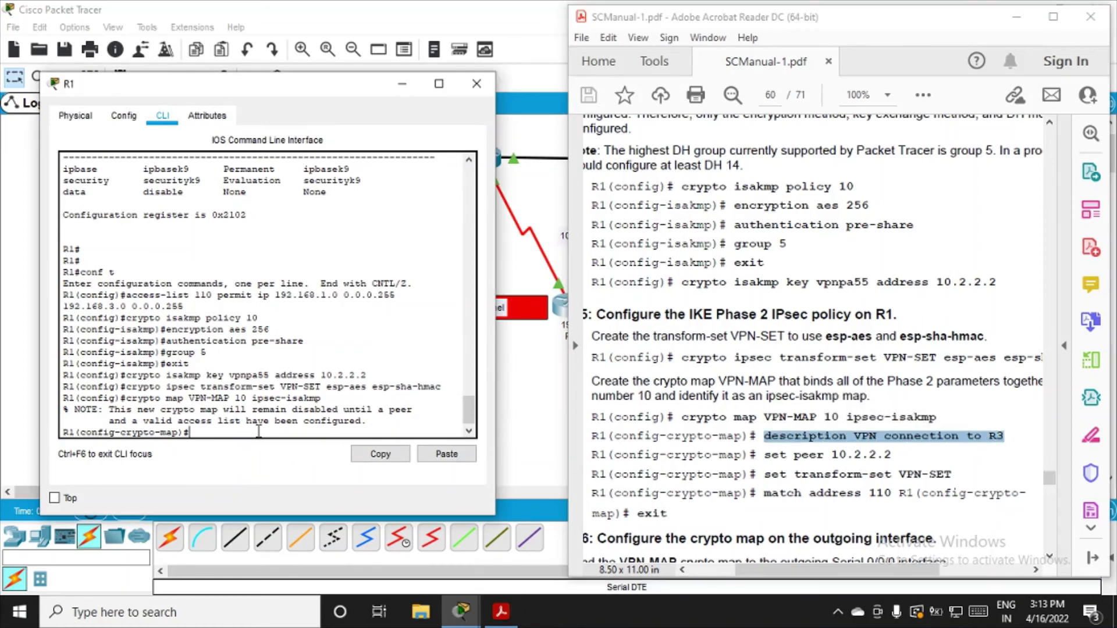
left_click_drag(314, 91, 358, 90)
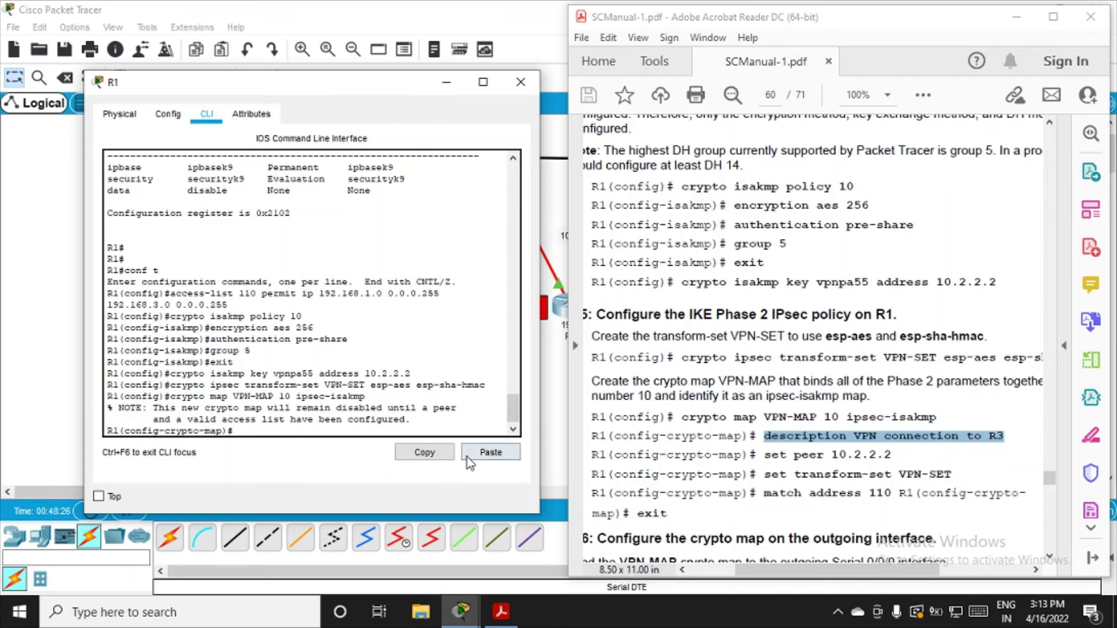
left_click(491, 455)
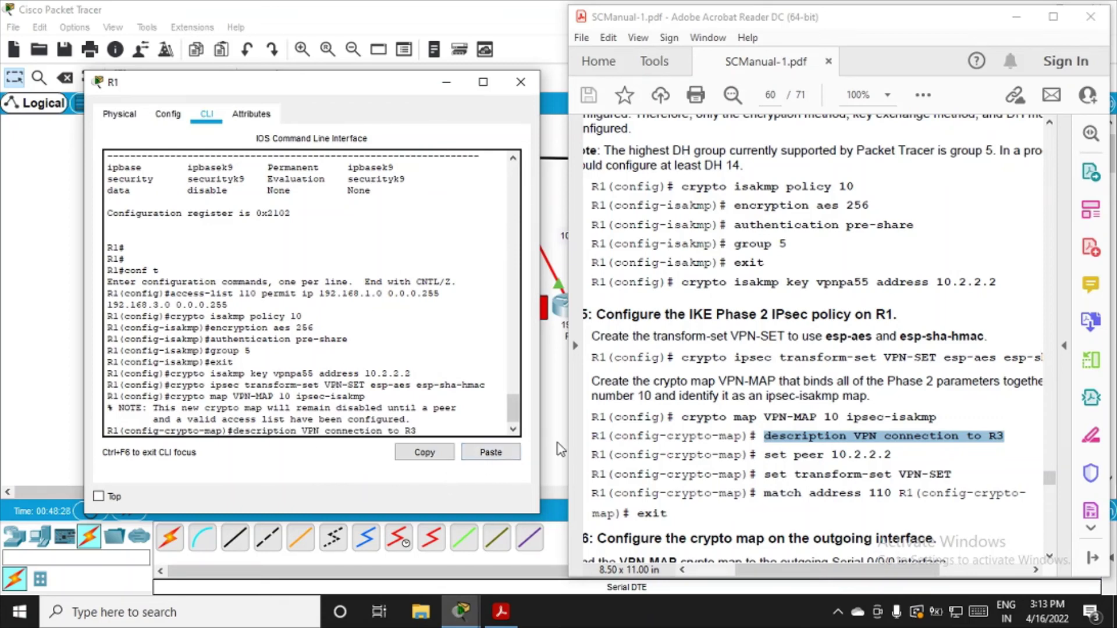
key("Return")
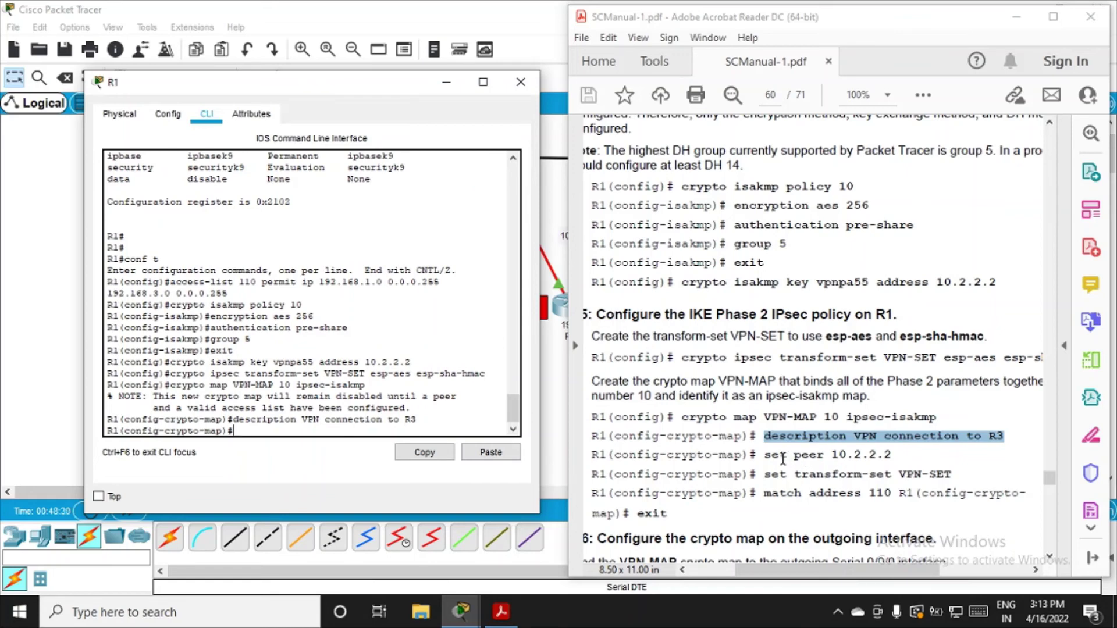
Set the crypto map's peer and transform set with the manual's commands set peer 10.2.2.2 and set transform-set VPN-SET
left_click_drag(764, 455, 892, 455)
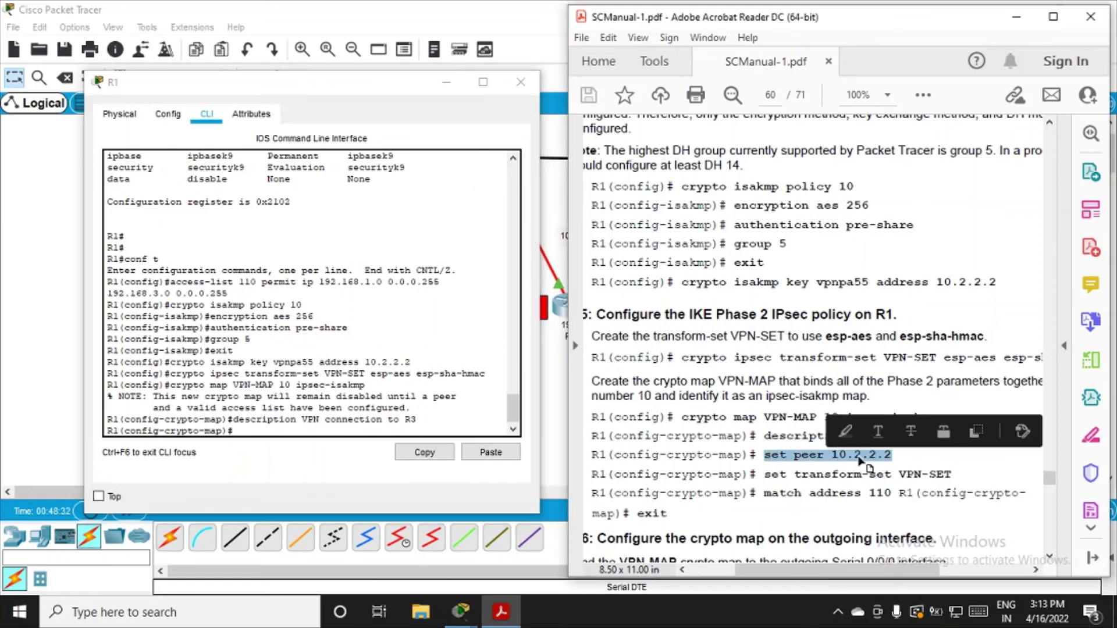
left_click(482, 451)
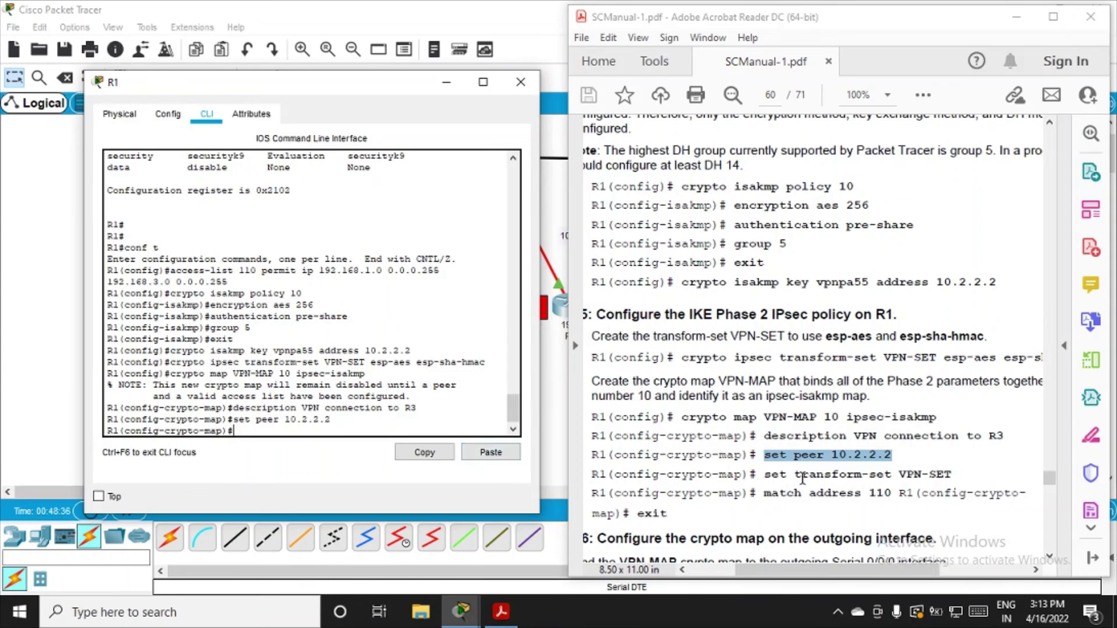
left_click_drag(763, 474, 951, 480)
key("ctrl+c")
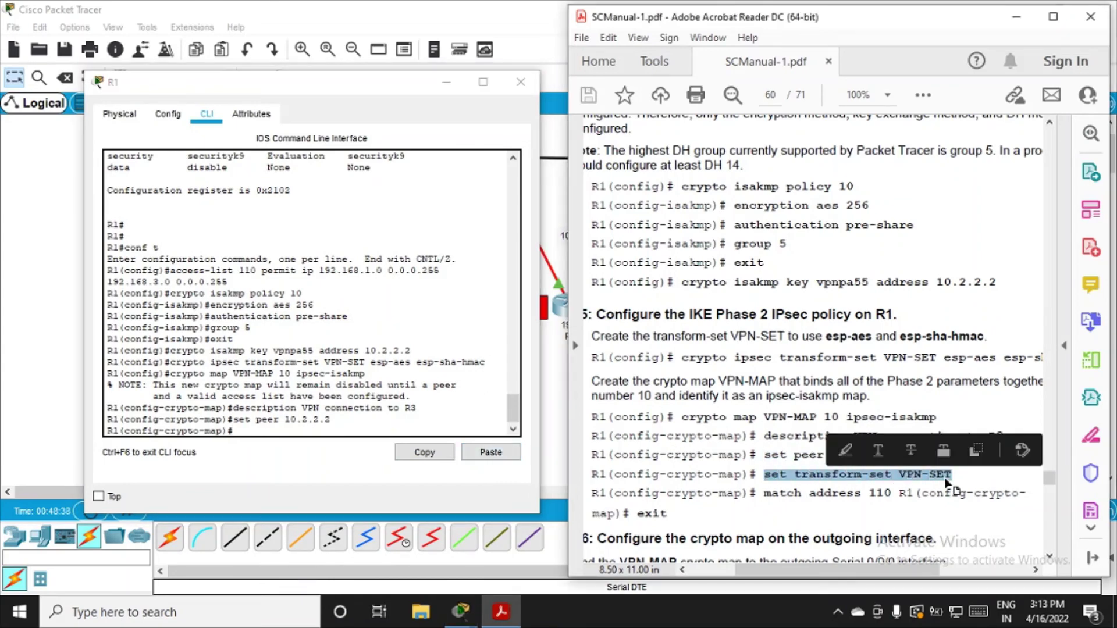
left_click(380, 425)
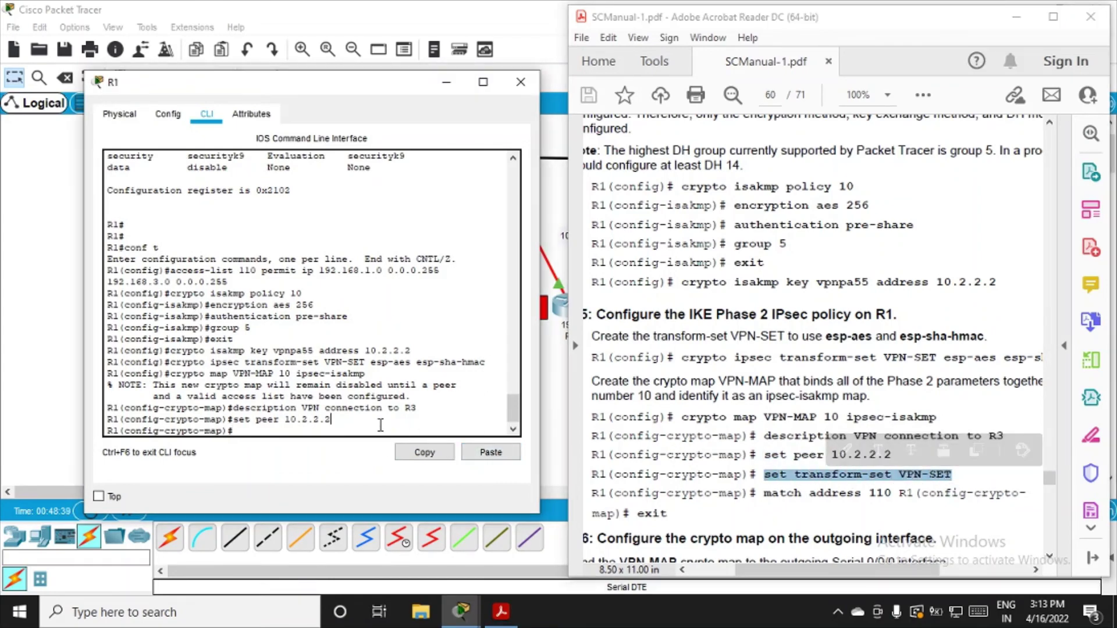
left_click(478, 455)
key("Return")
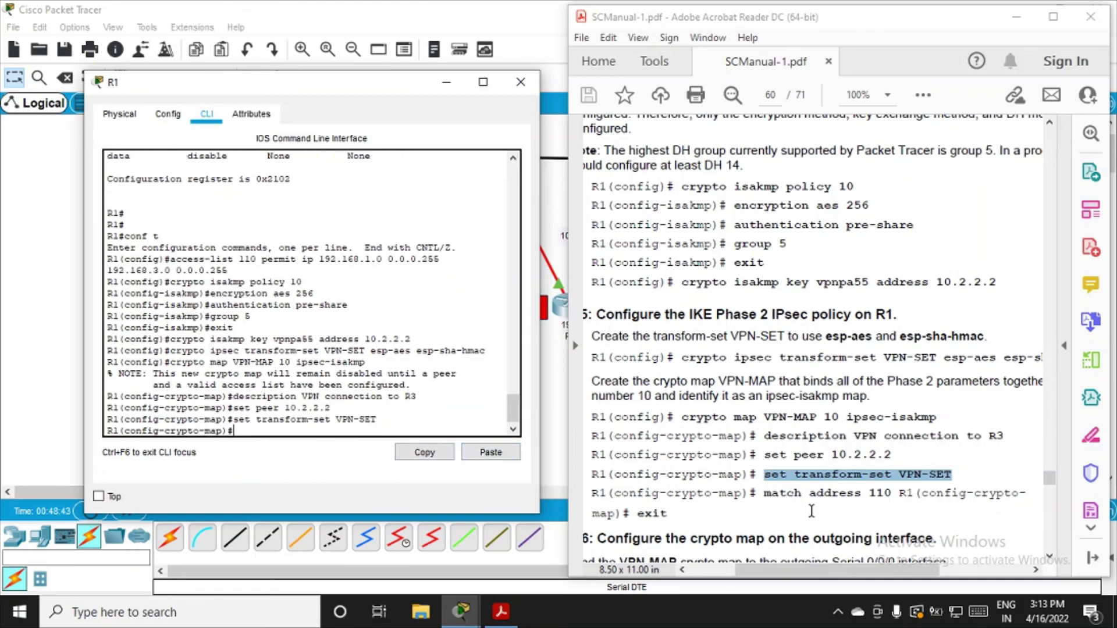
Bind access list 110 to the crypto map with the manual's command match address 110
left_click_drag(763, 493, 881, 493)
key("ctrl+c")
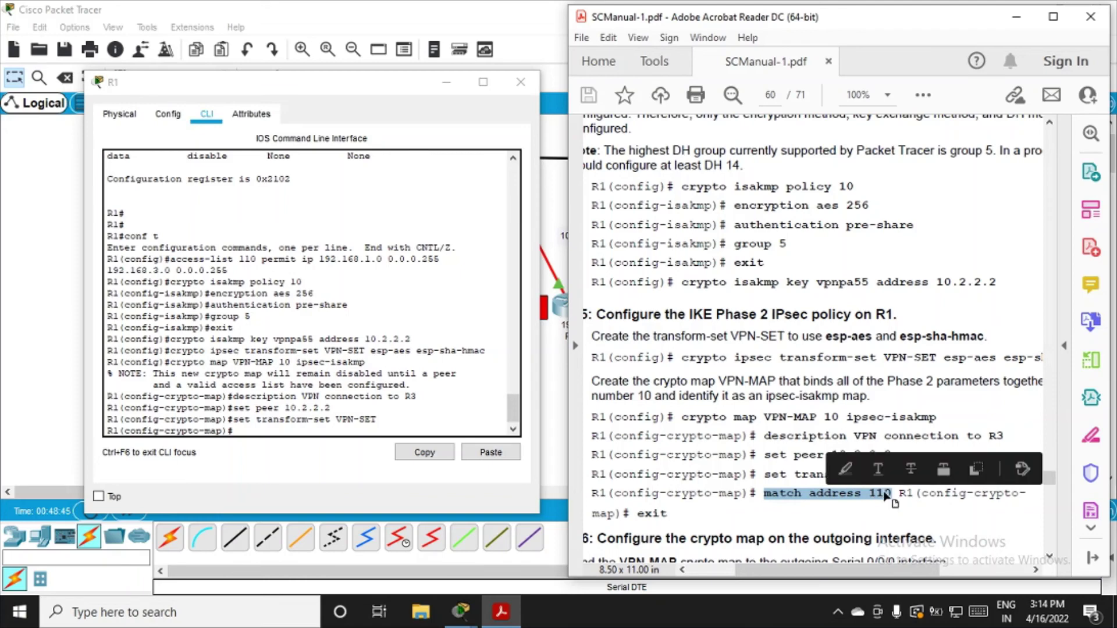
left_click(460, 448)
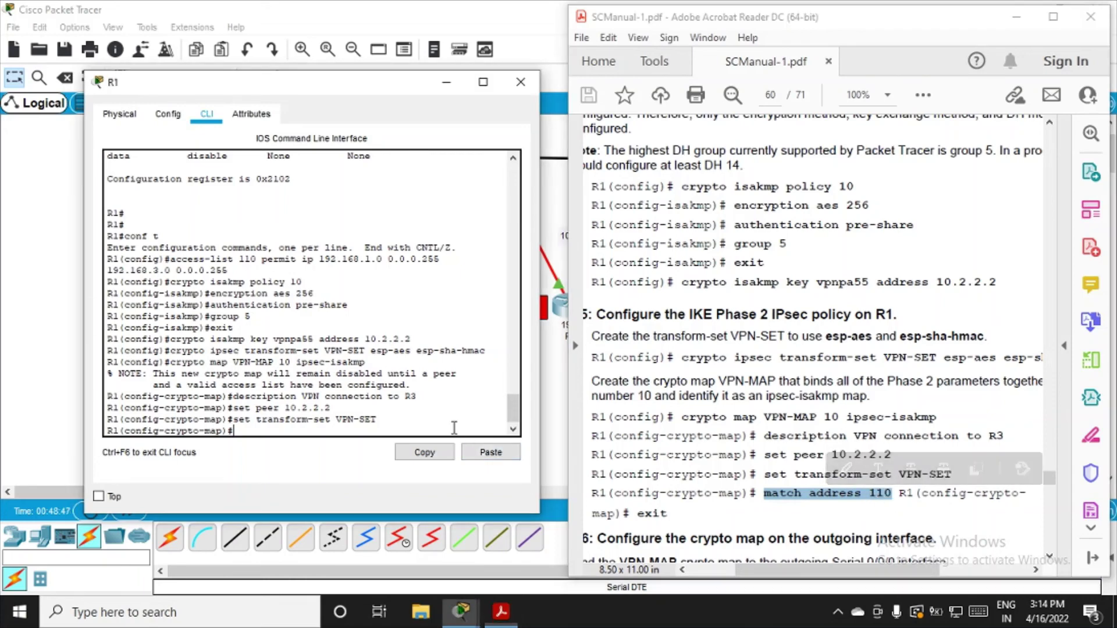
left_click(491, 453)
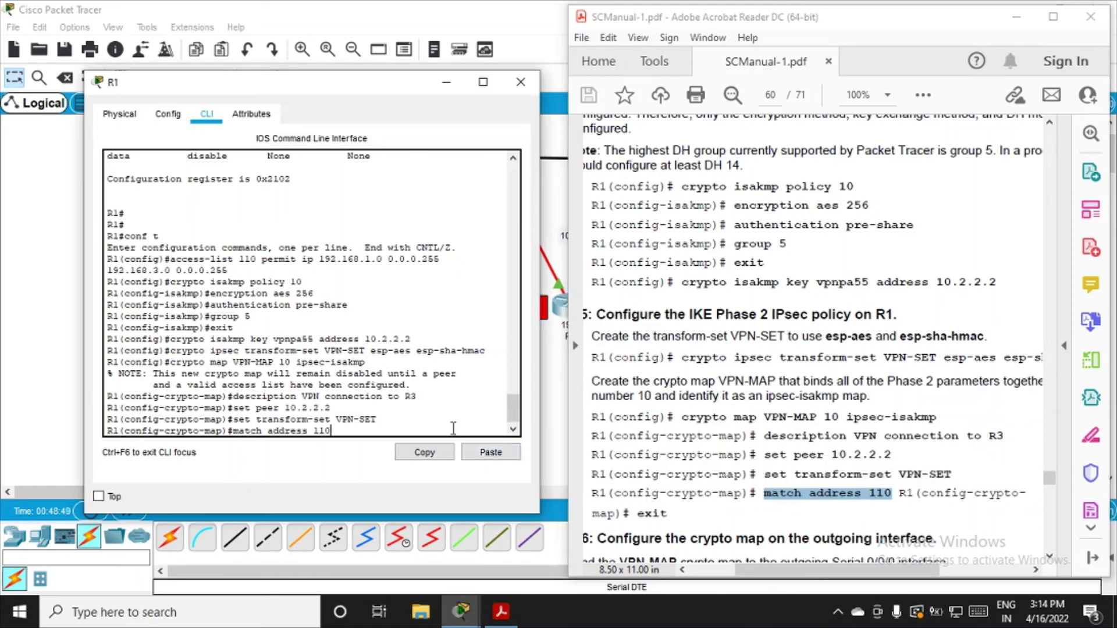
key("Return")
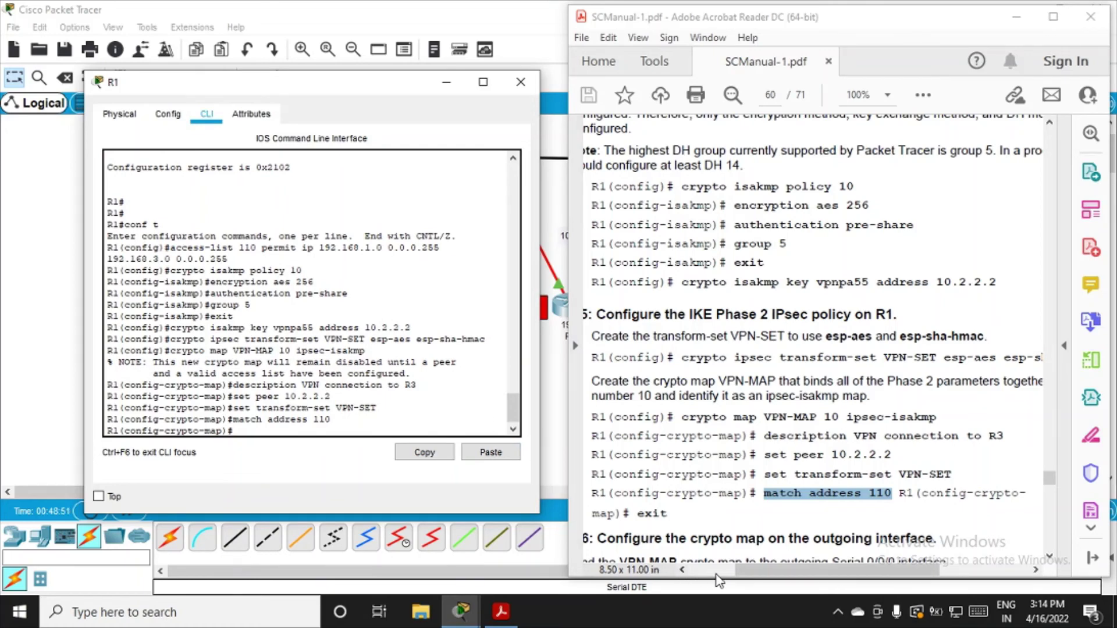
Leave crypto map configuration with exit, returning R1 to global configuration mode
left_click(765, 574)
left_click_drag(765, 578, 730, 579)
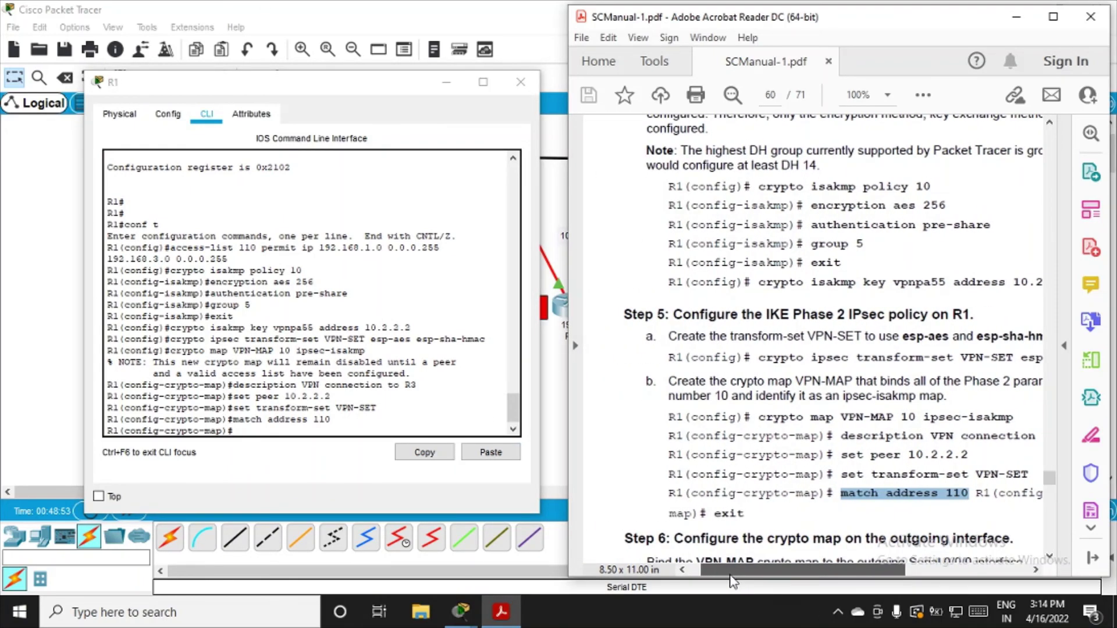
left_click(293, 429)
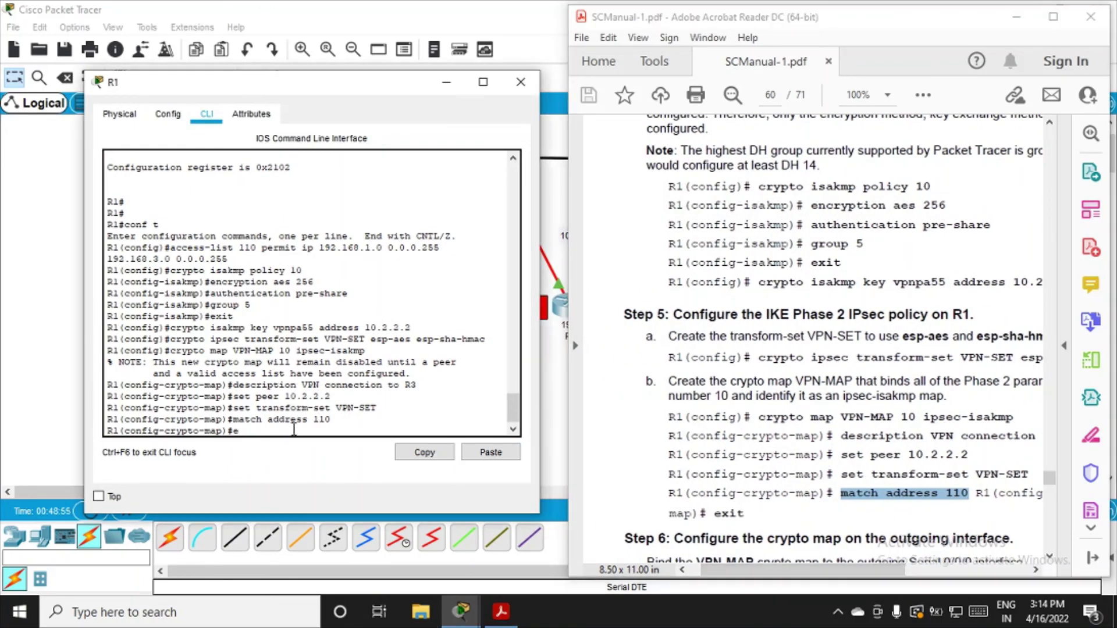
type("exit")
key("Return")
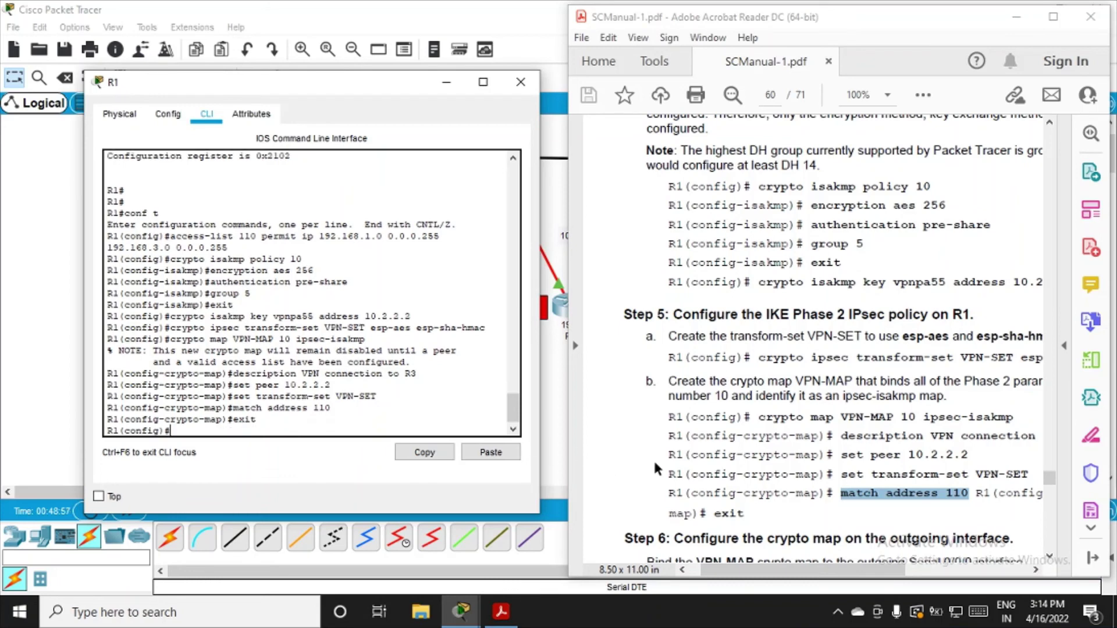
Enter R1's outgoing serial interface configuration with int s0/1/0 for Step 6 of the manual
mouse_move(780, 578)
left_mouse_down()
mouse_move(820, 579)
mouse_move(785, 579)
left_mouse_up()
scroll(787, 466, "down", 4)
scroll(790, 461, "down", 1)
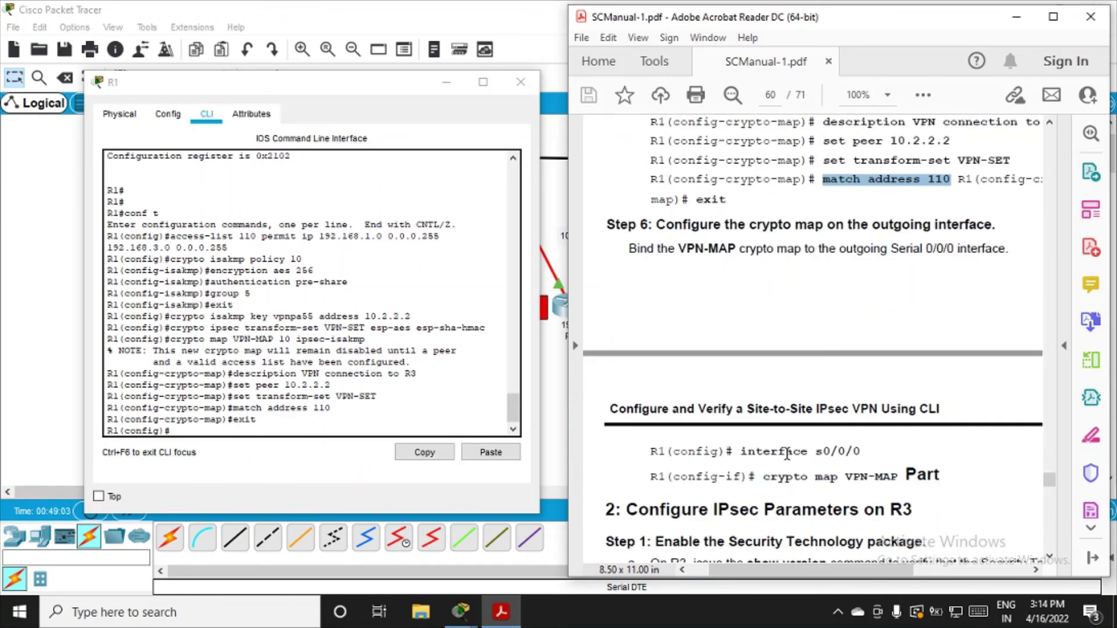
scroll(786, 453, "up", 1)
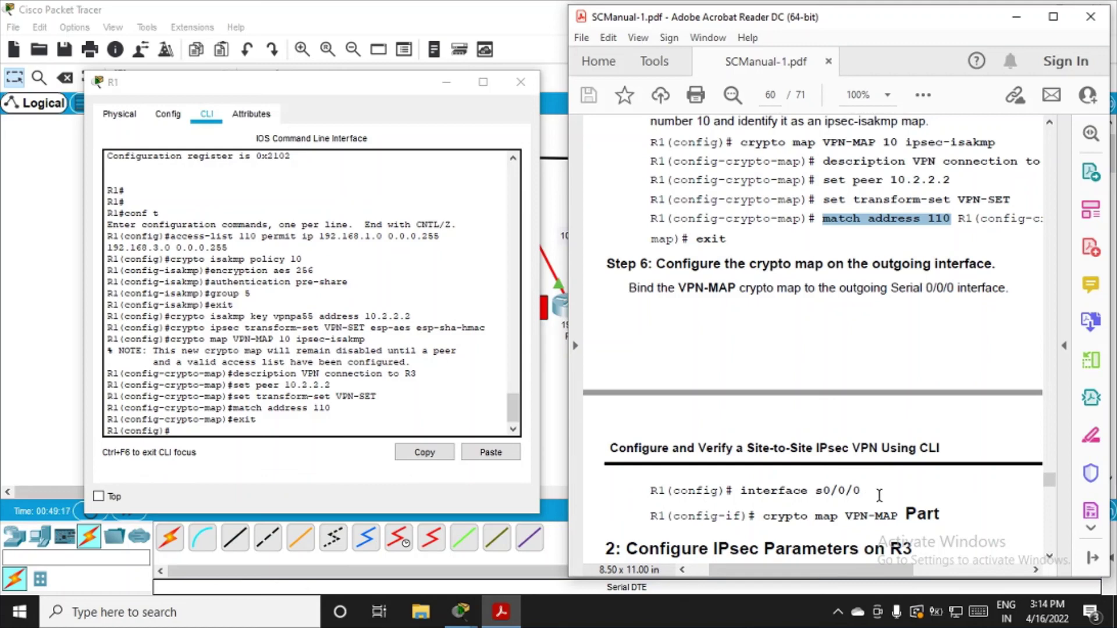
scroll(828, 419, "down", 1)
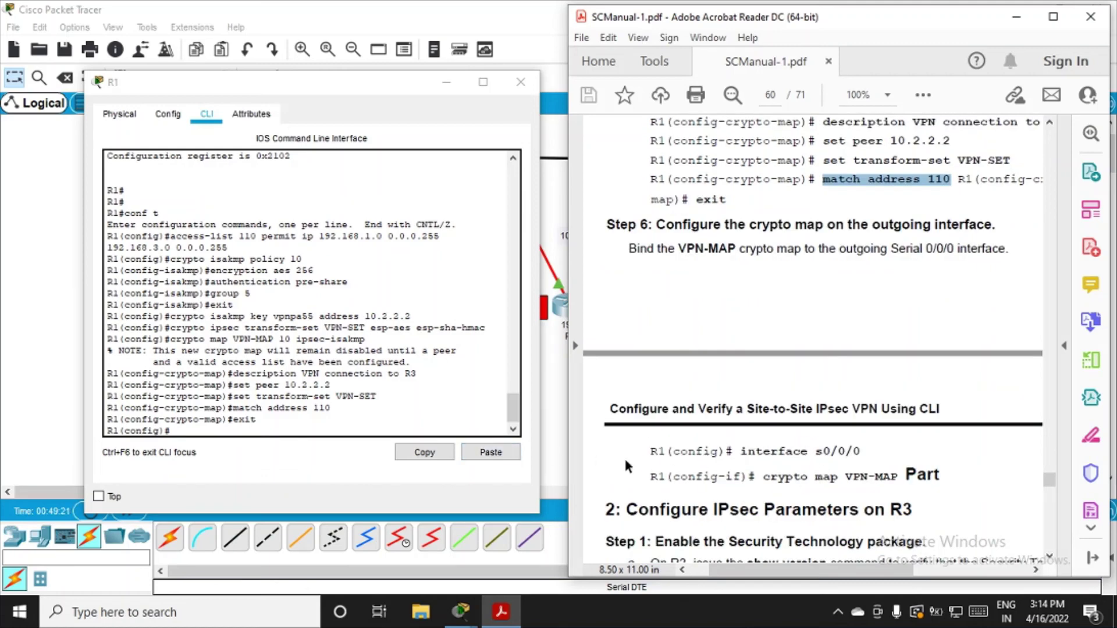
left_click(238, 431)
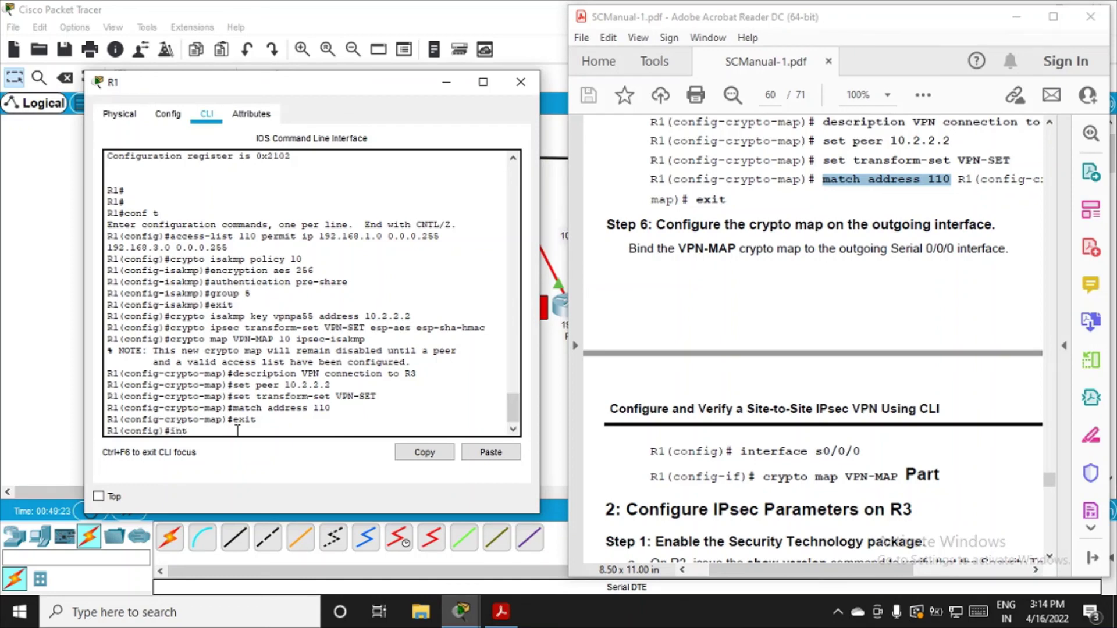
type("int s0/1/0")
key("Return")
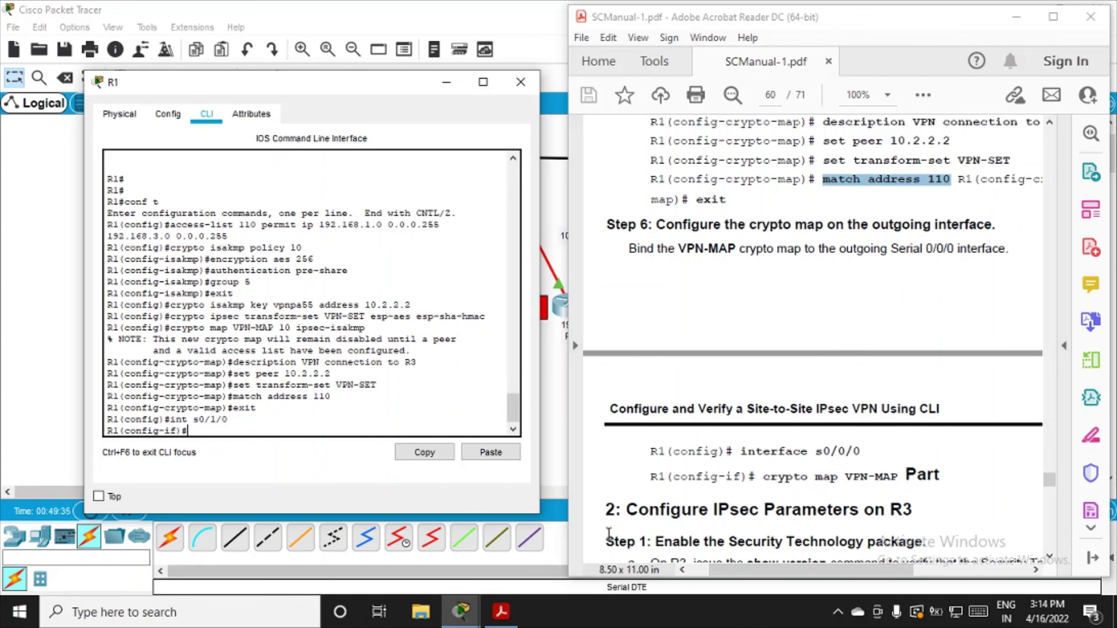
Apply the crypto map to serial interface s0/1/0 with the manual's command crypto map VPN-MAP
left_click(780, 479)
left_click_drag(780, 478, 899, 478)
key("ctrl+c")
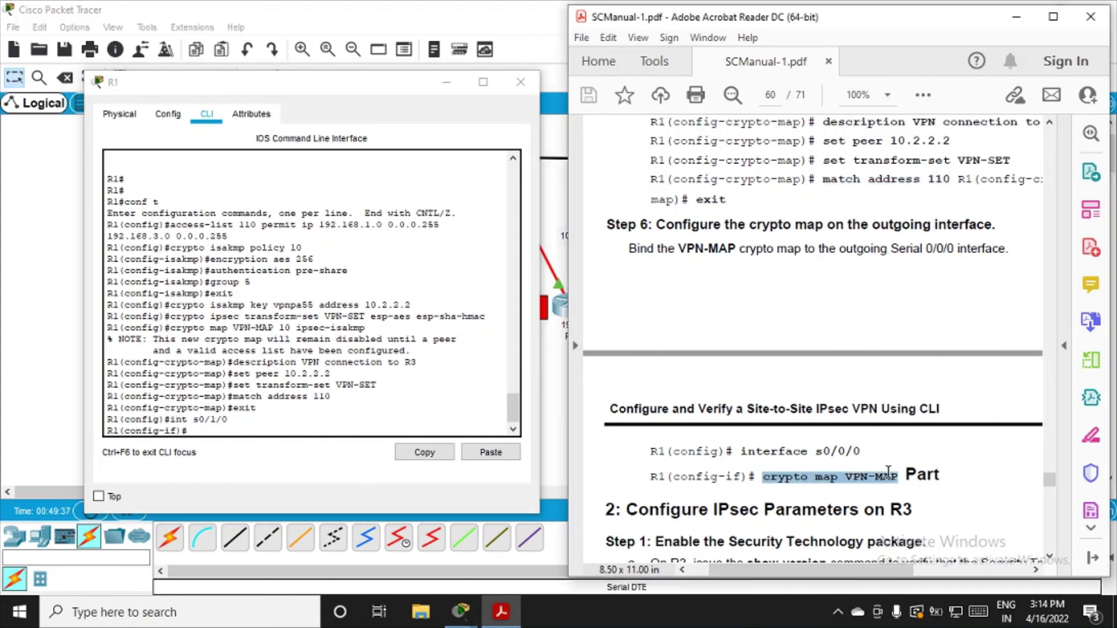
left_click(280, 432)
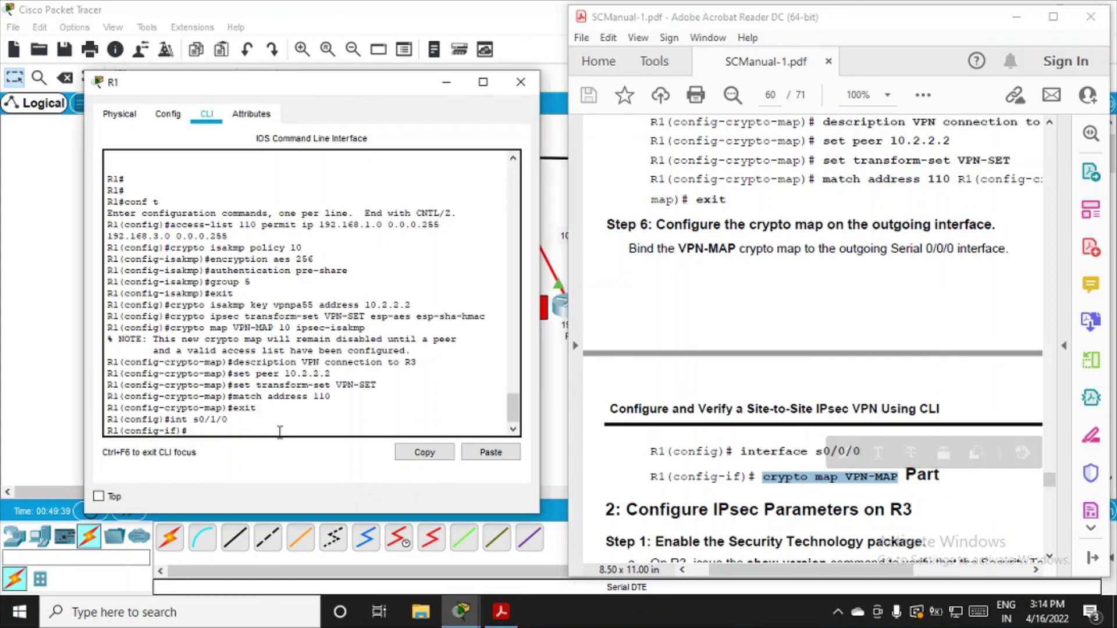
left_click(494, 458)
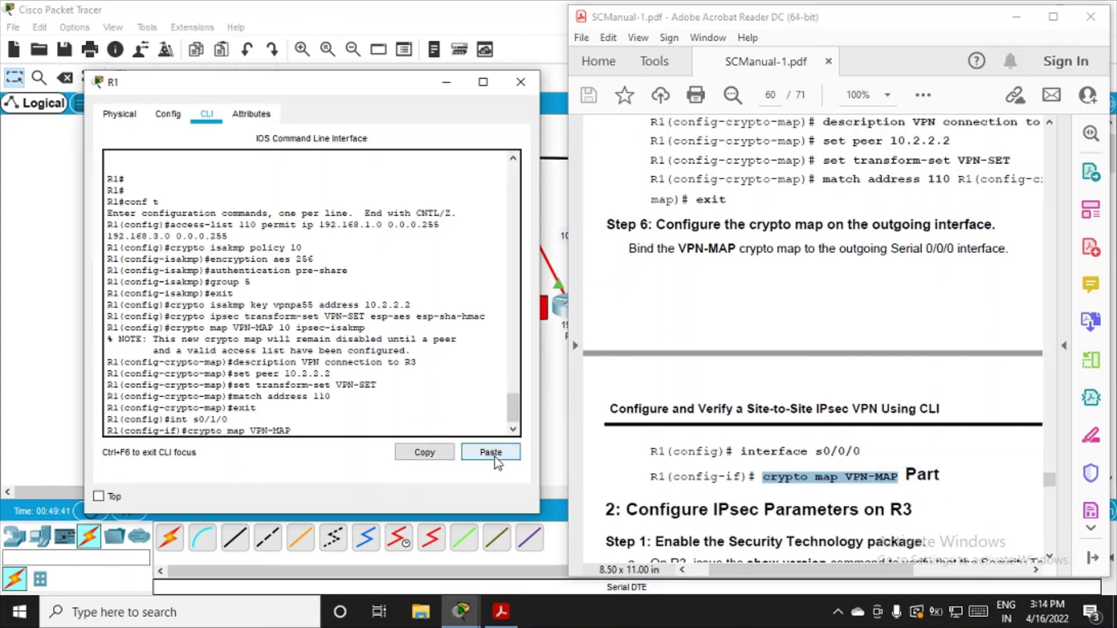
key("Return")
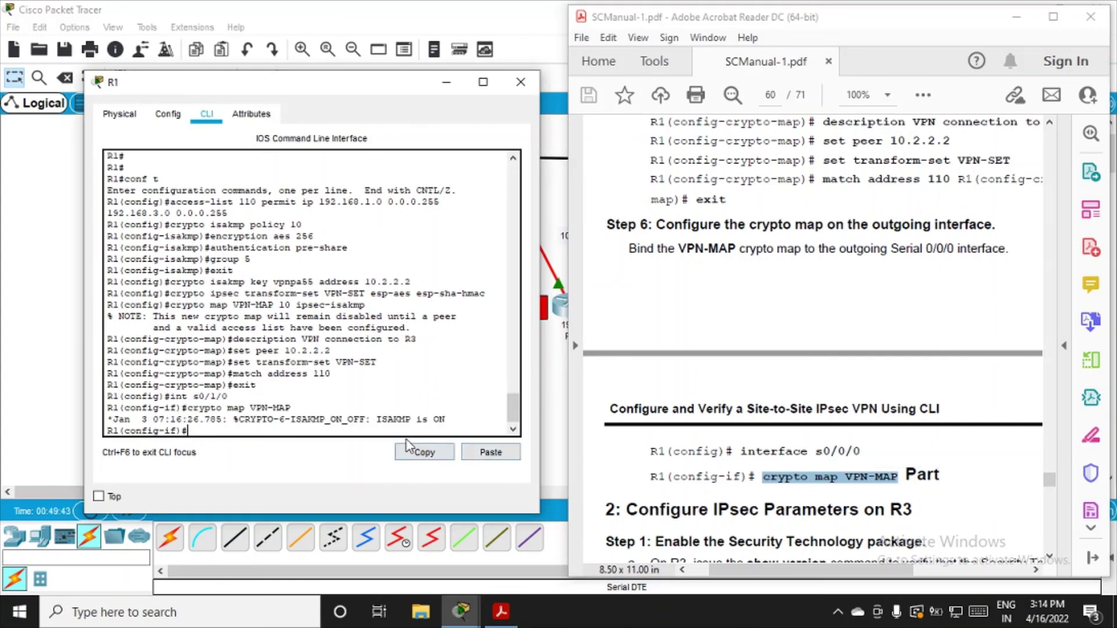
left_click_drag(381, 419, 446, 421)
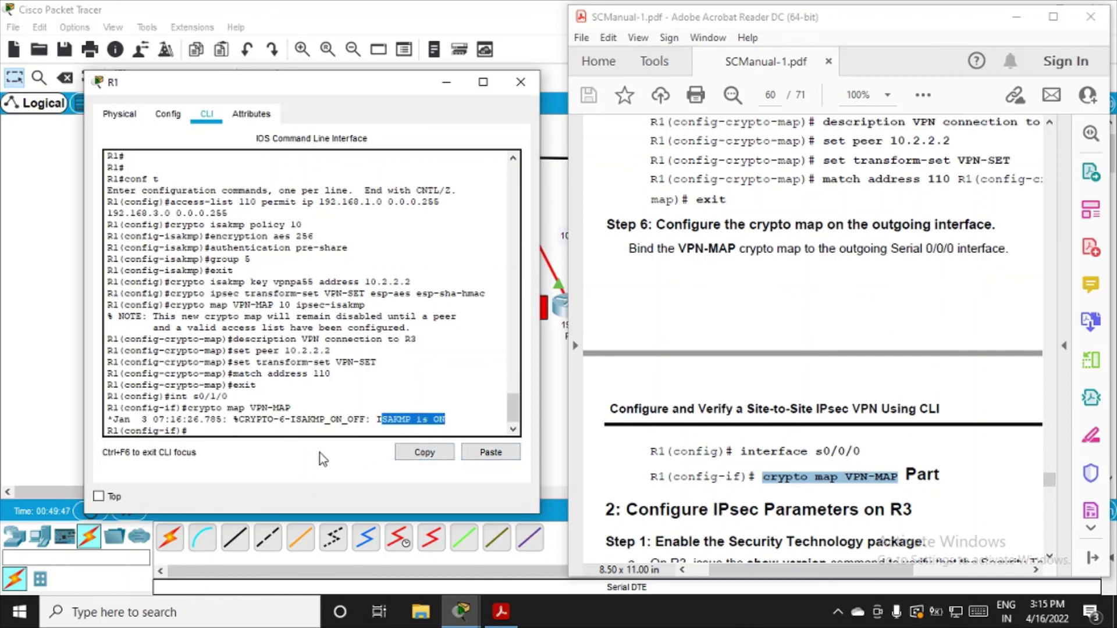
left_click(611, 618)
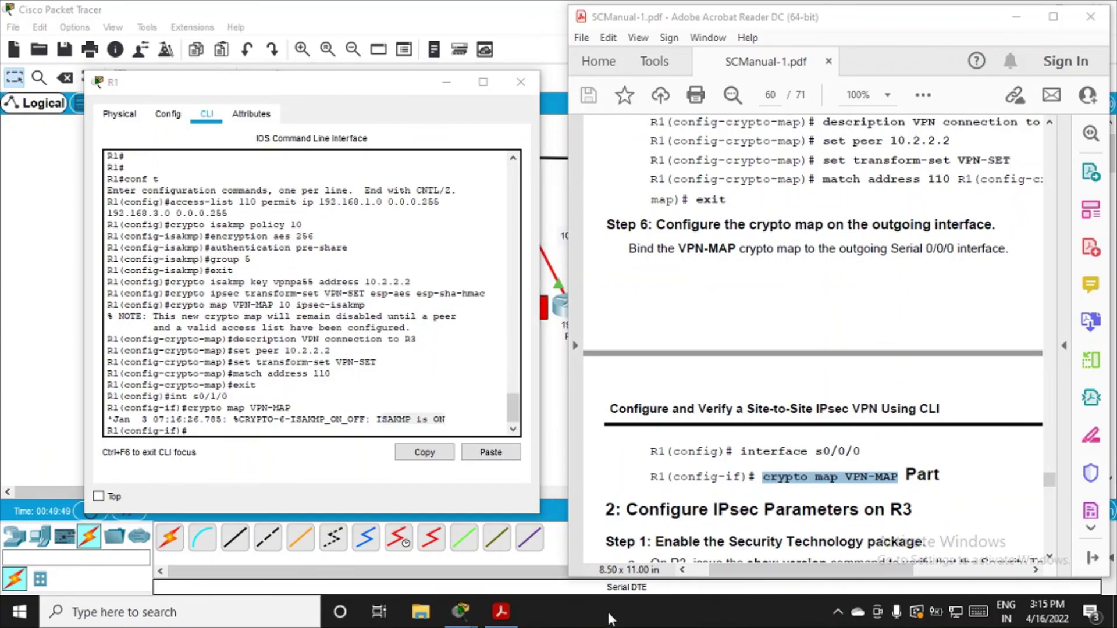